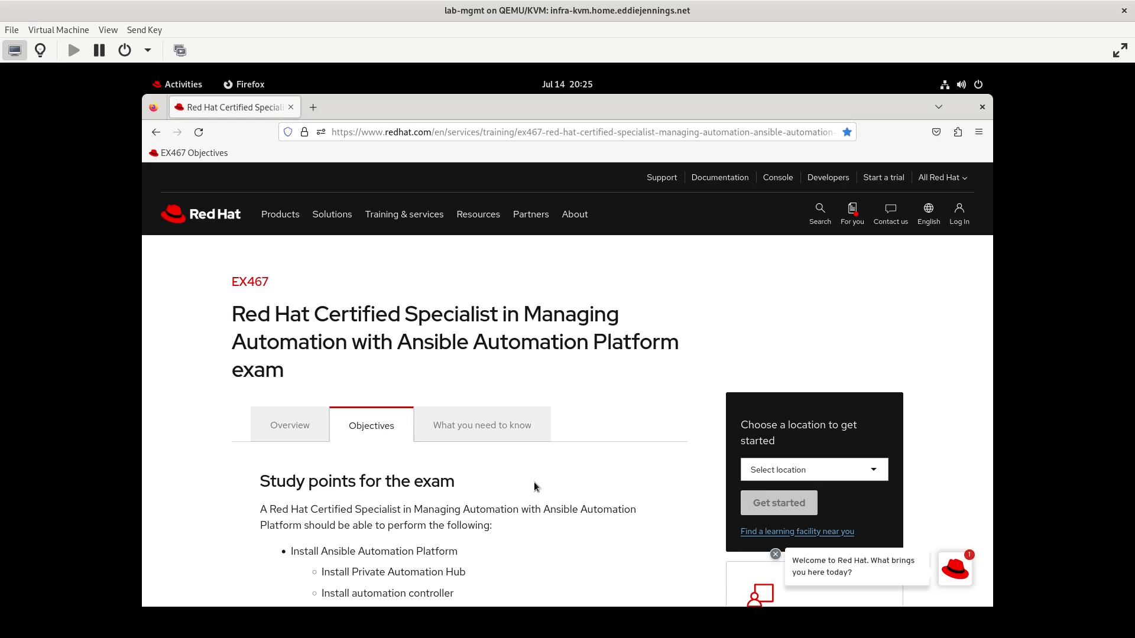
# Open the automation controller at lab-controller.internal.ejslab.com in a new browser tab
pyautogui.scroll(-10, 534, 482)
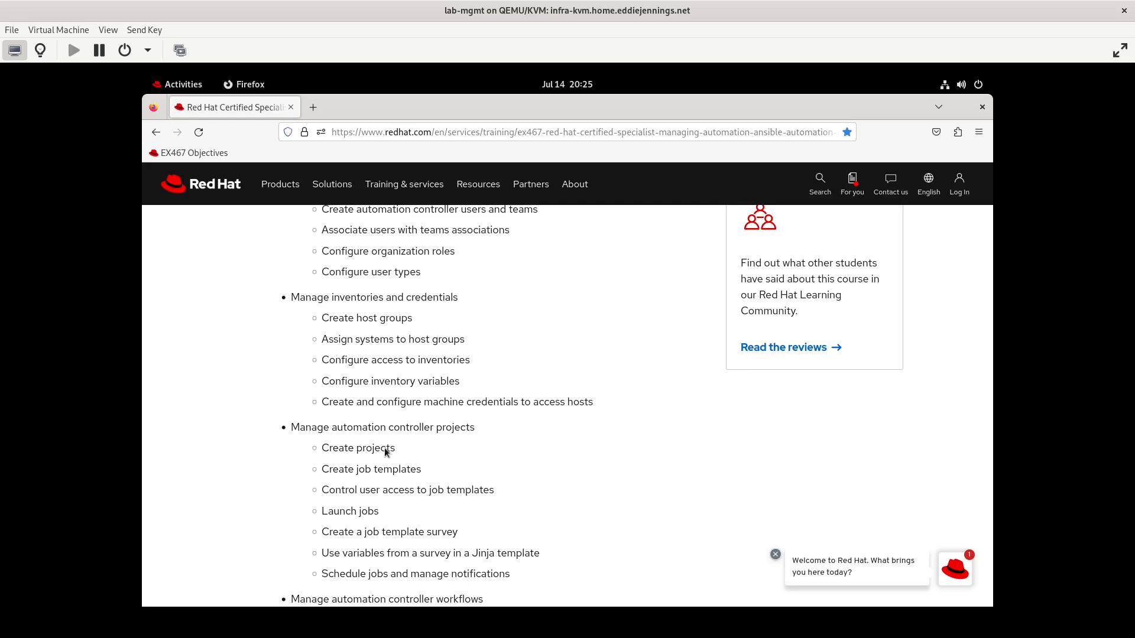
pyautogui.click(314, 107)
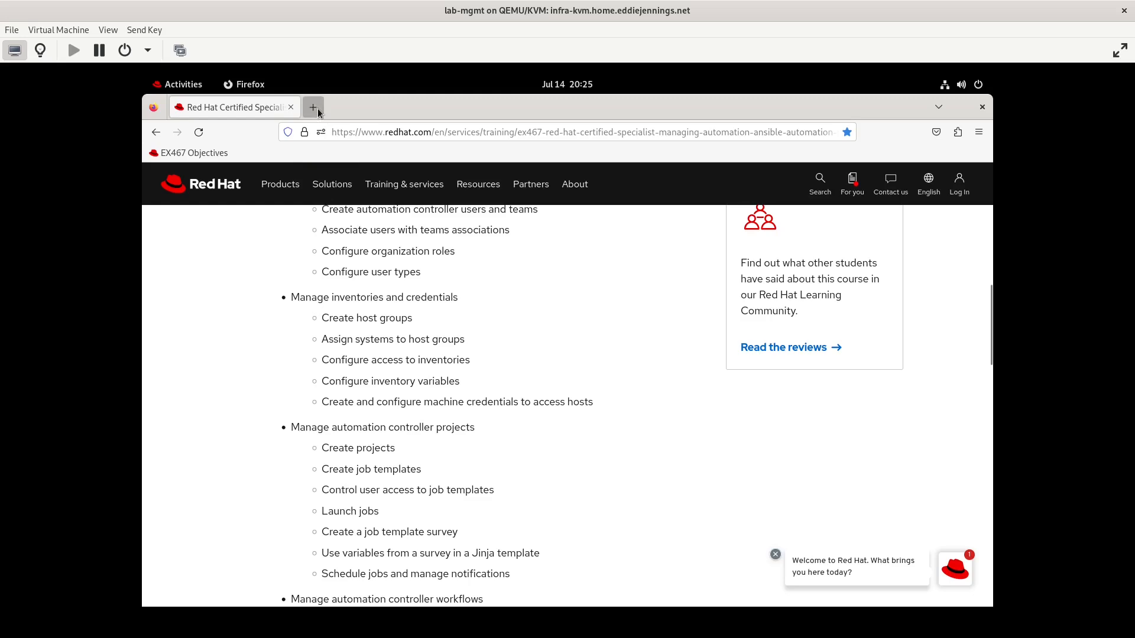
pyautogui.write('lab-con')
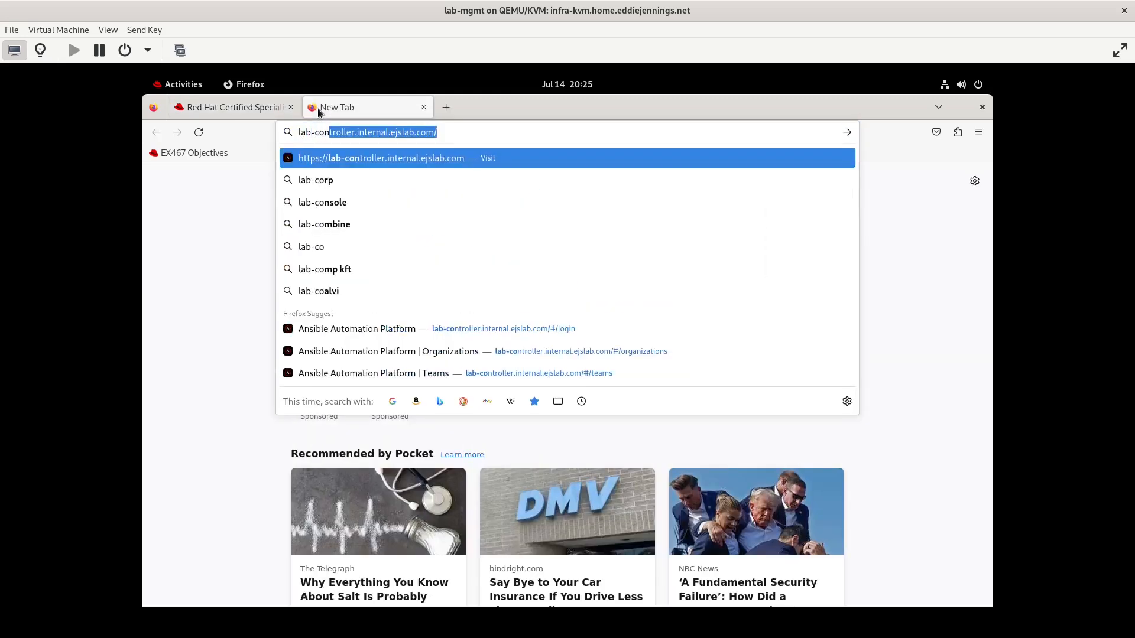
pyautogui.press('Return')
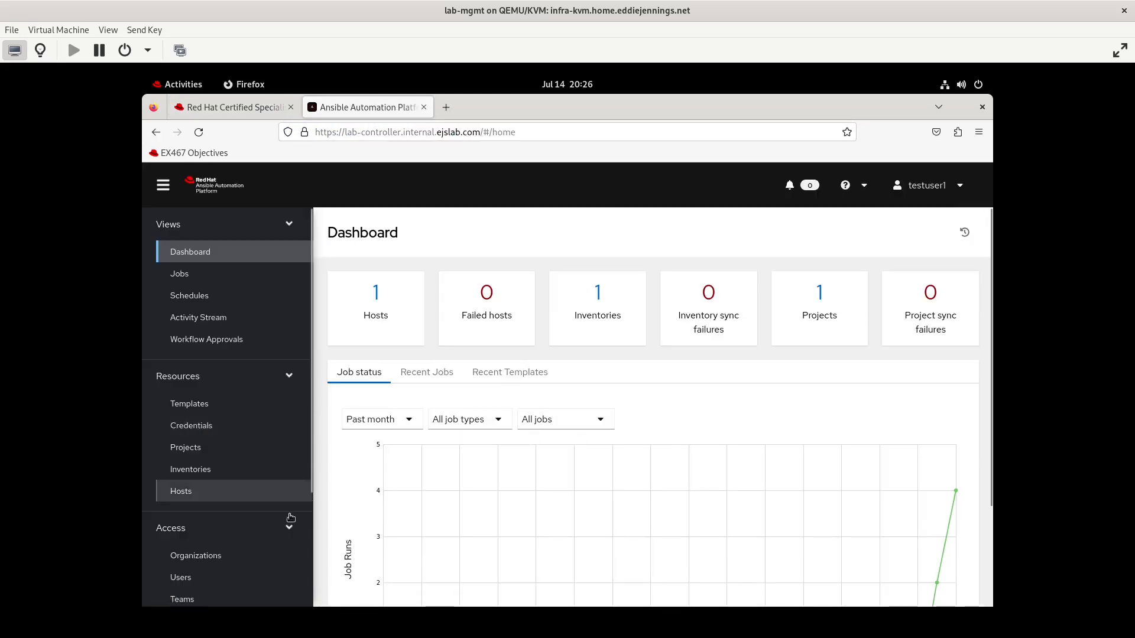
# Open the job templates list and examine the vm order template entry
pyautogui.scroll(-2, 237, 537)
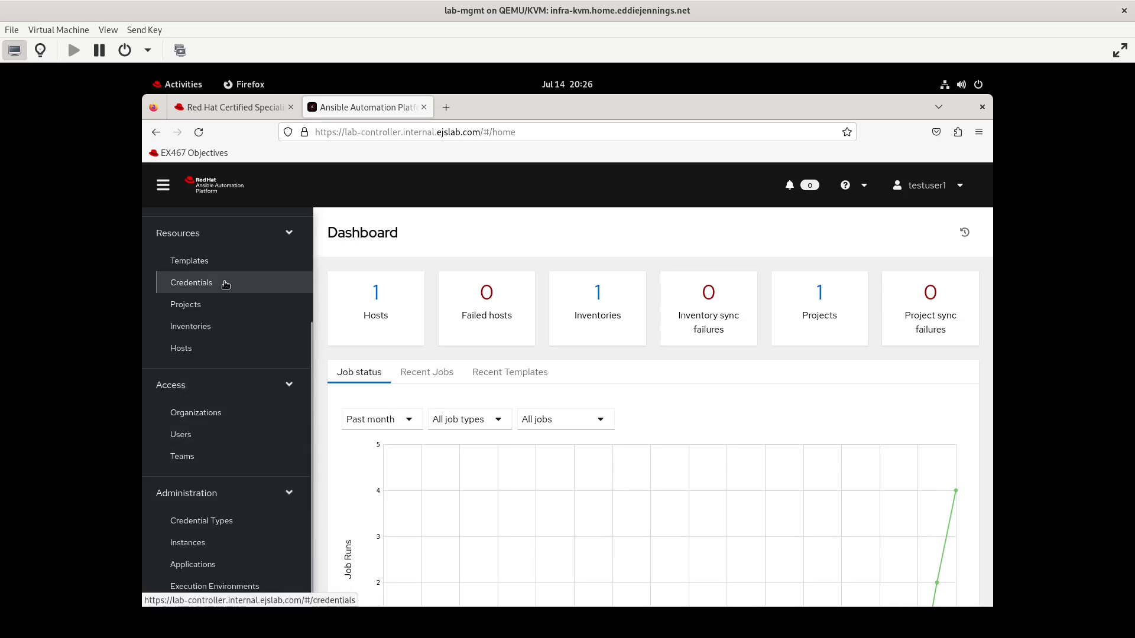
pyautogui.click(204, 260)
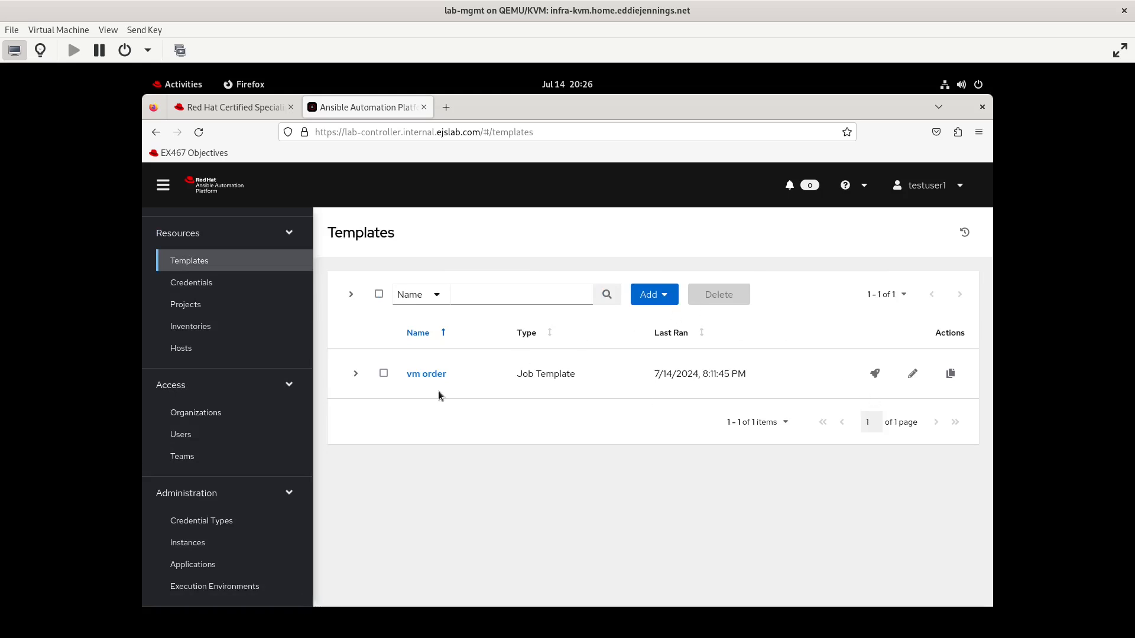
pyautogui.click(384, 374)
pyautogui.click(385, 375)
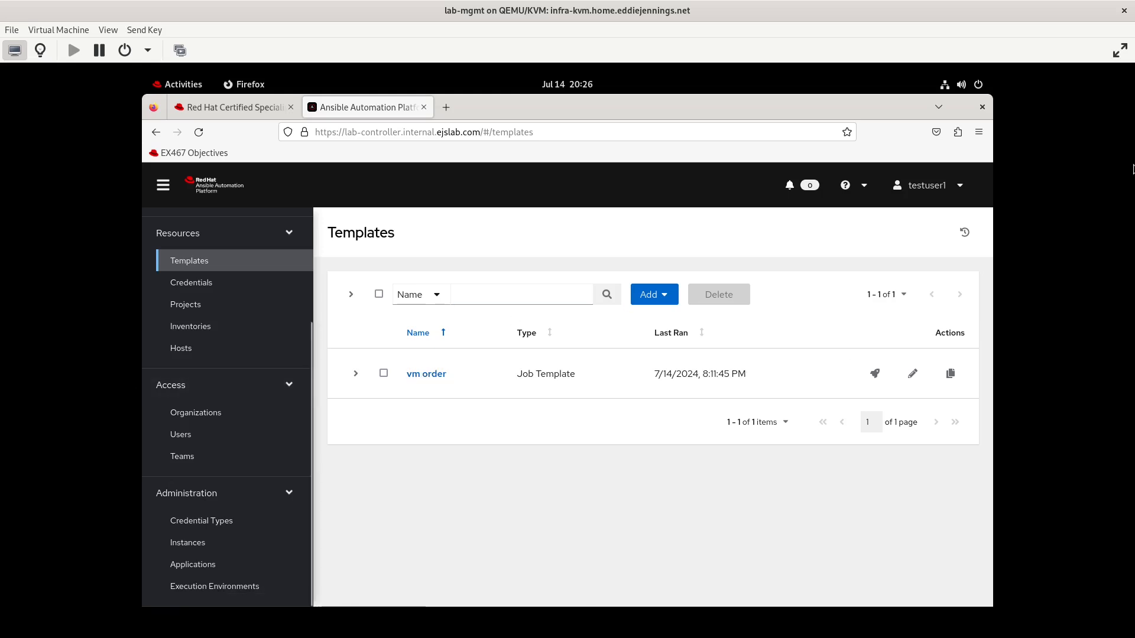
# Log out and sign back in as admin with the account password
pyautogui.click(962, 186)
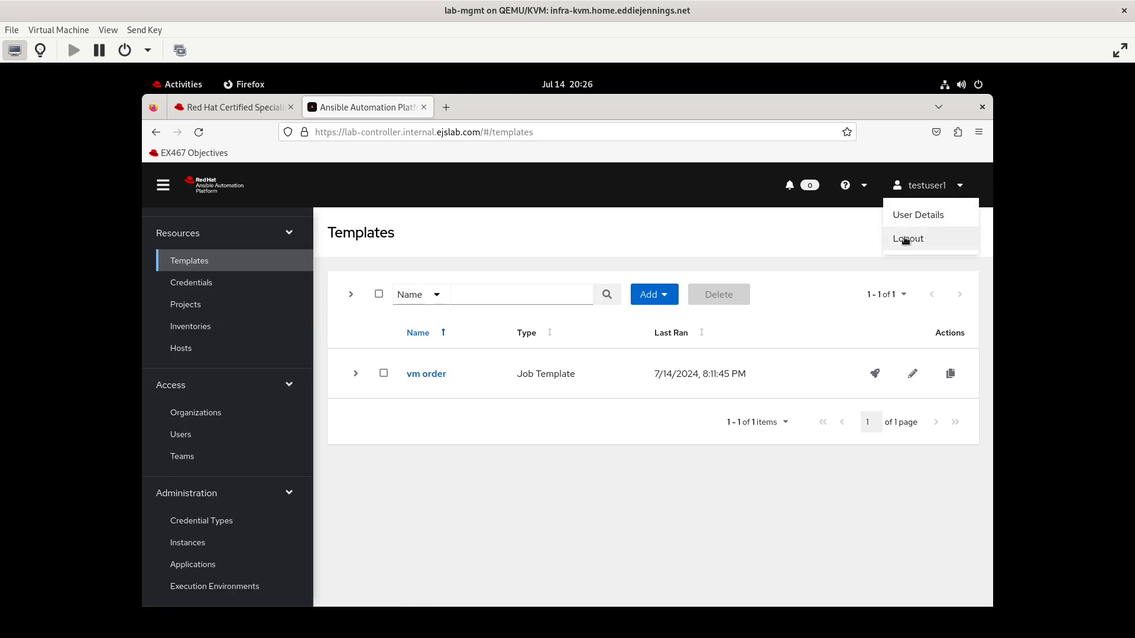
pyautogui.click(905, 237)
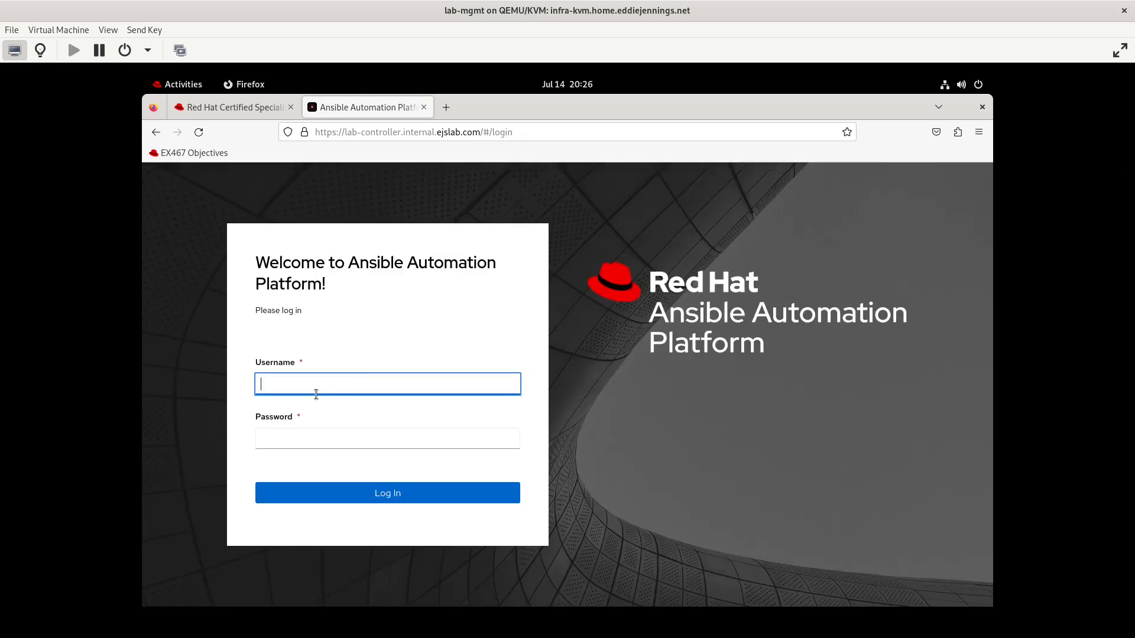
pyautogui.write('admin')
pyautogui.press('Tab')
pyautogui.write('redhat')
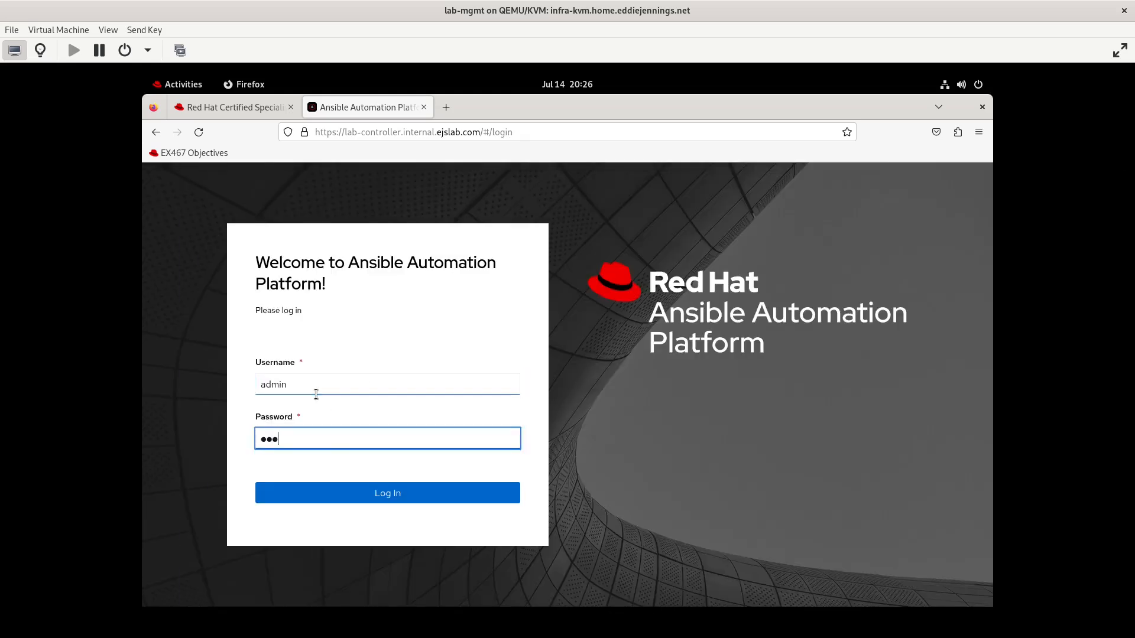
pyautogui.press('Return')
pyautogui.click(615, 329)
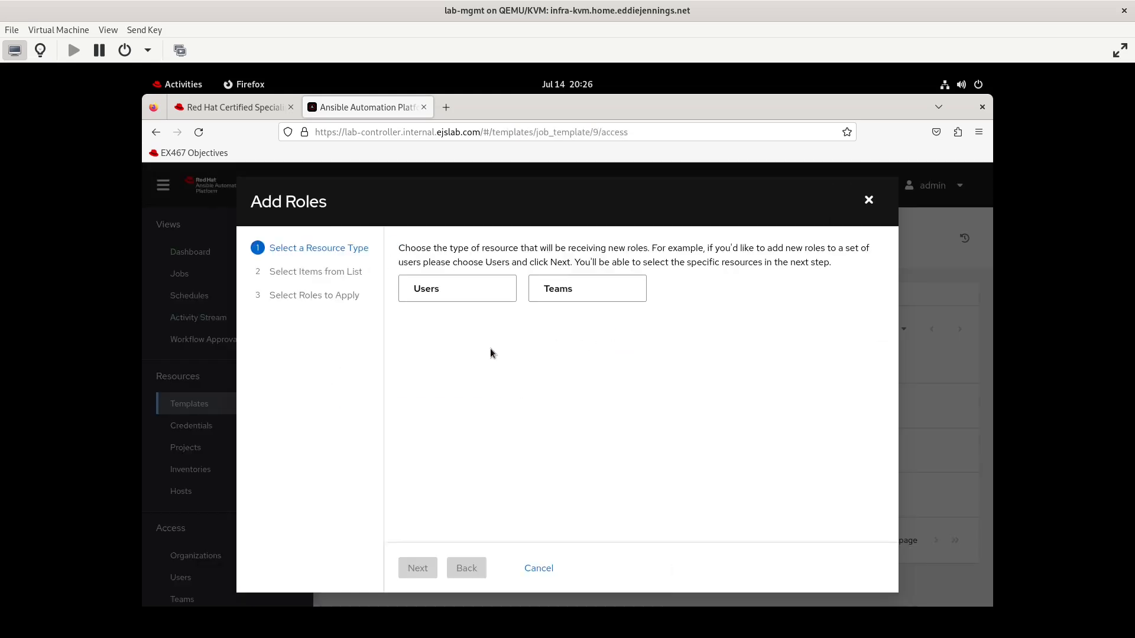
pyautogui.click(437, 289)
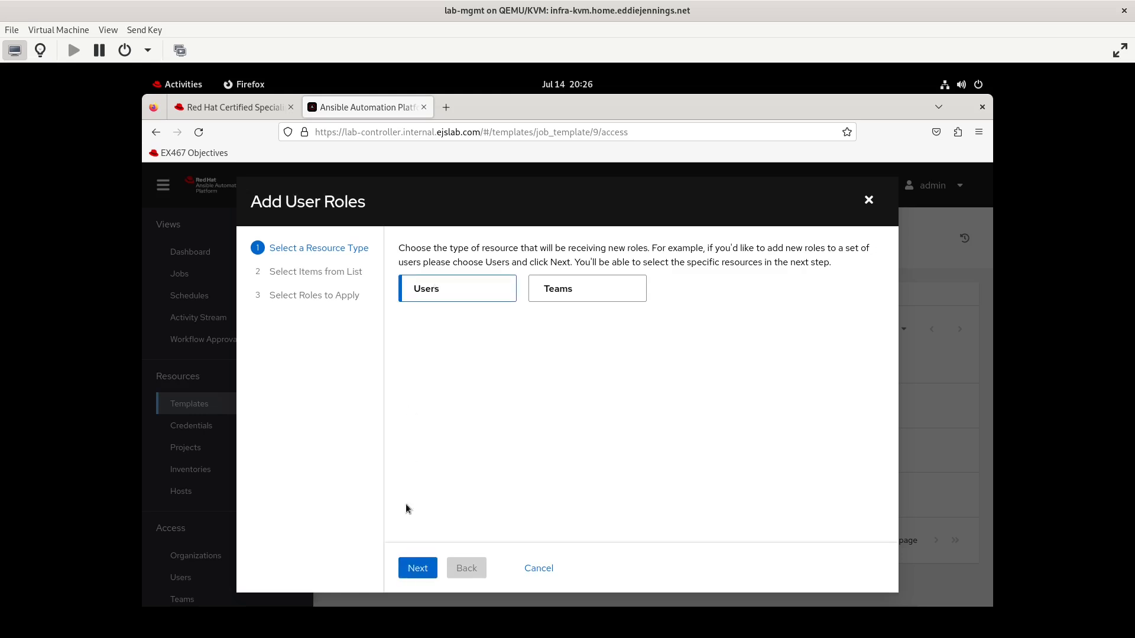
pyautogui.click(424, 570)
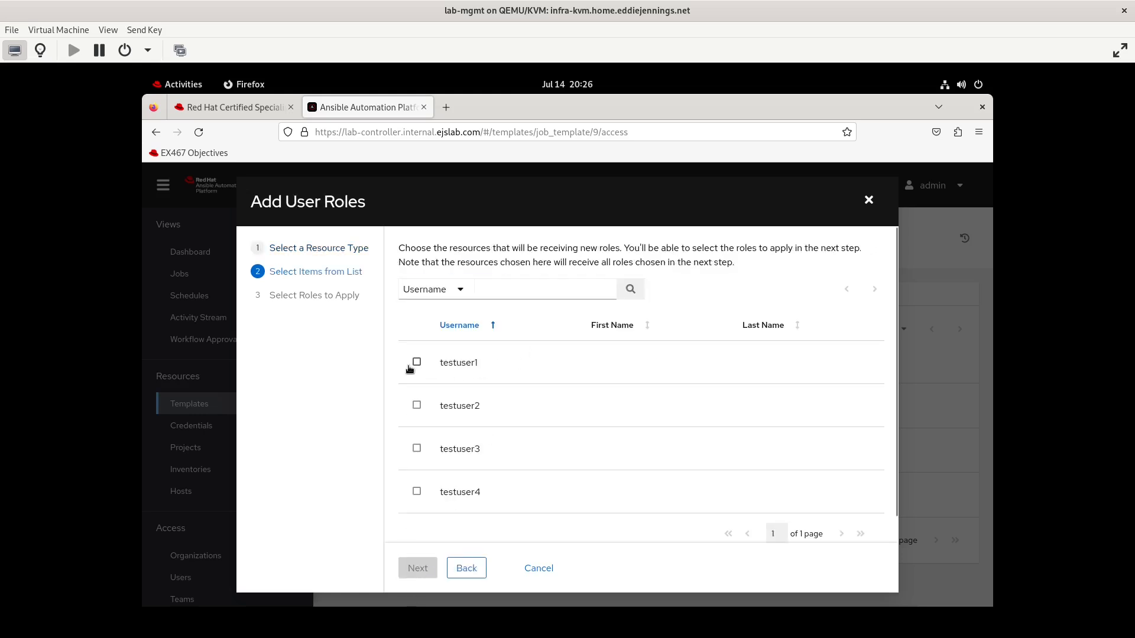
pyautogui.click(416, 363)
pyautogui.click(417, 568)
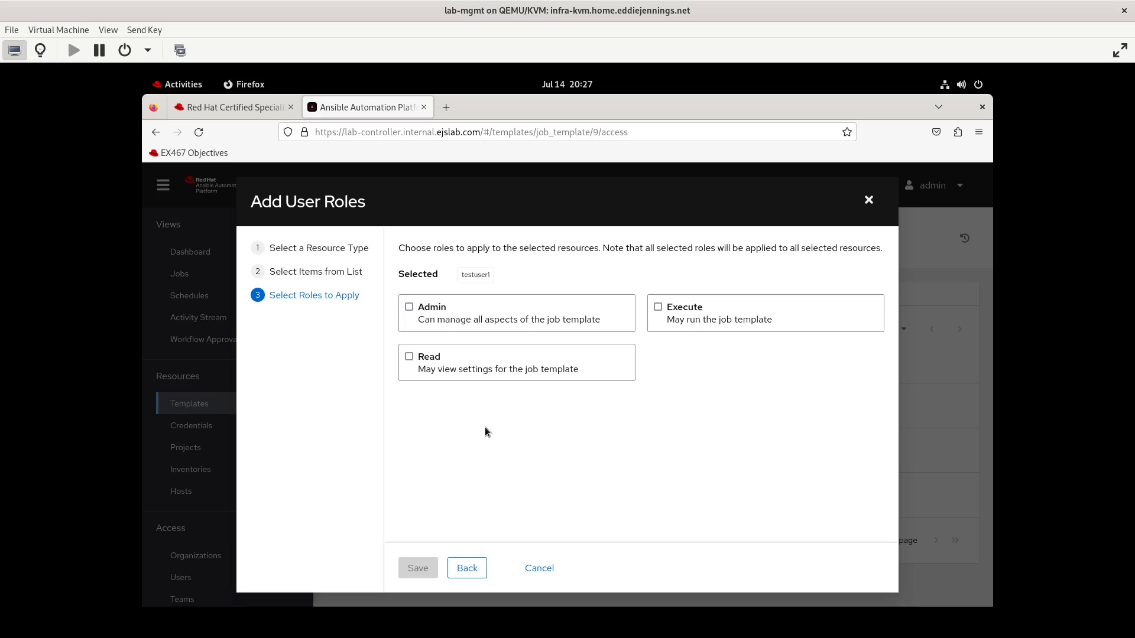
pyautogui.click(537, 567)
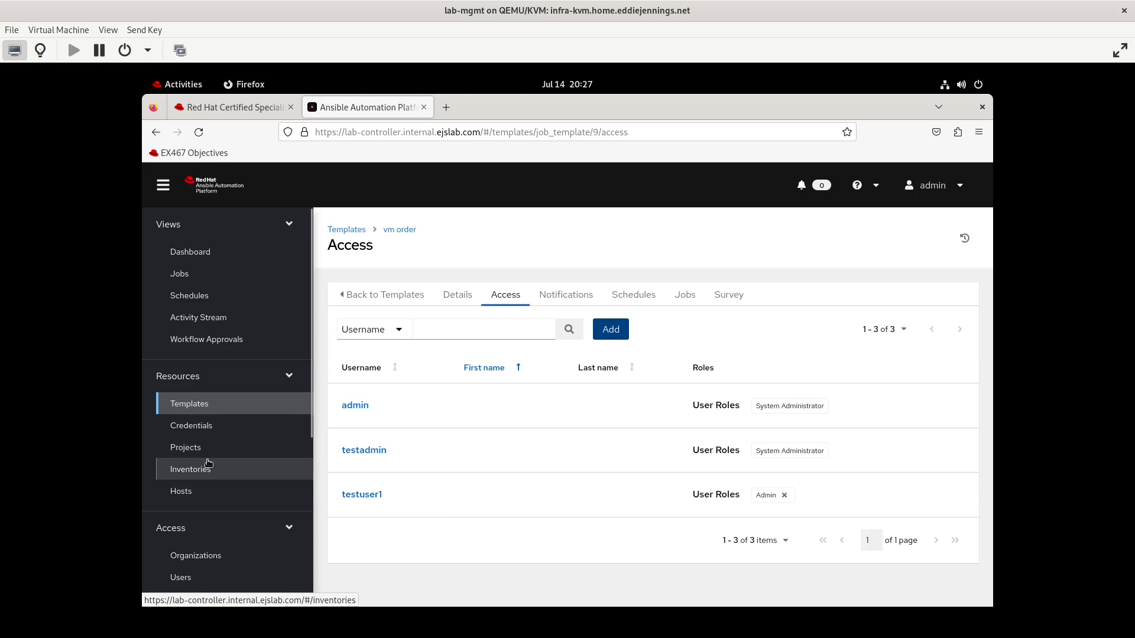
# Review the access and roles of team testteam2
pyautogui.scroll(-5, 252, 507)
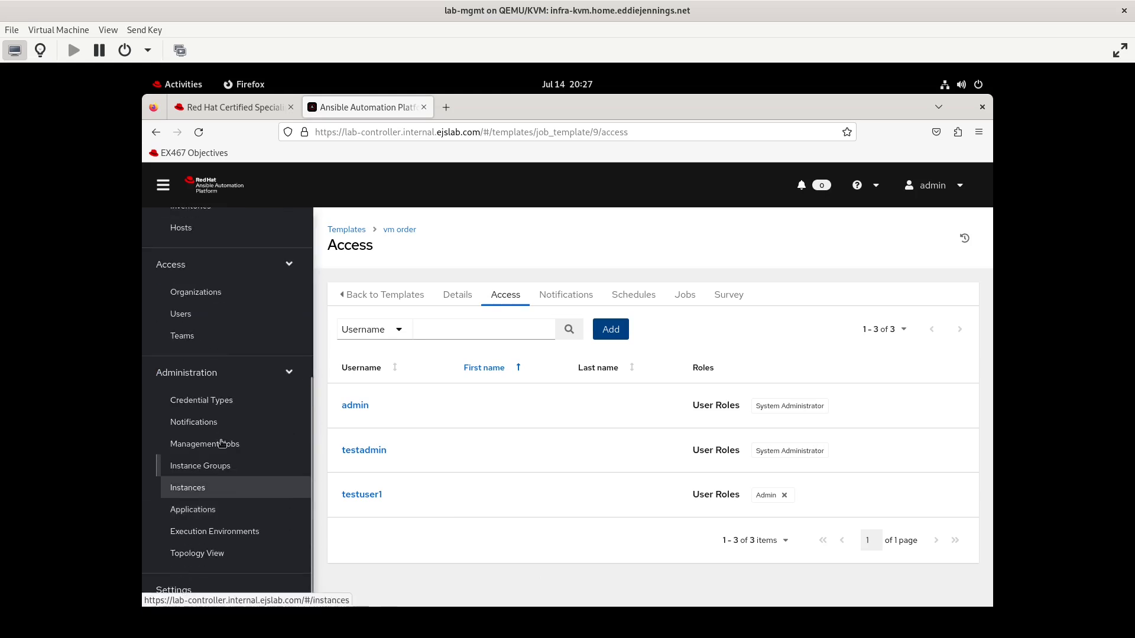
pyautogui.click(193, 335)
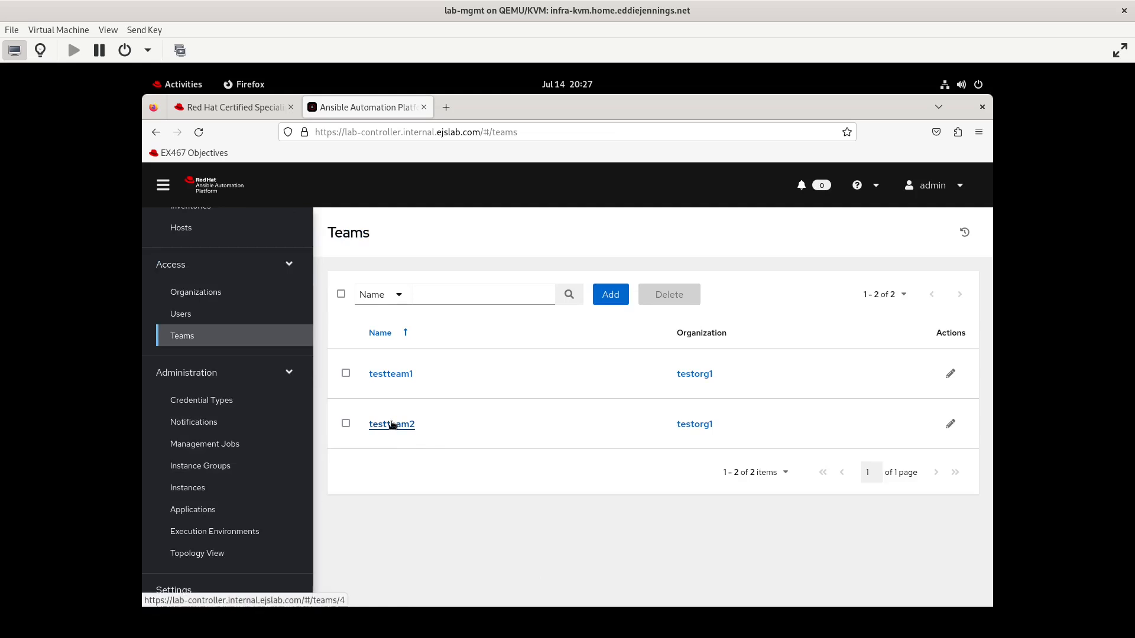
pyautogui.click(391, 424)
pyautogui.click(496, 294)
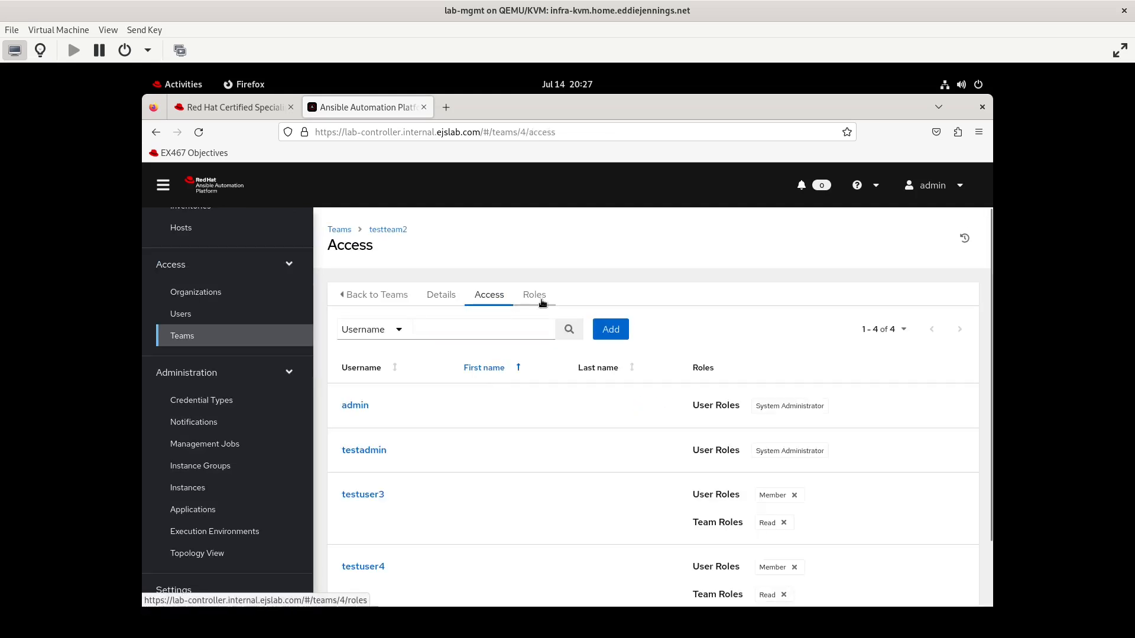
pyautogui.click(541, 299)
# Examine the access list and teams of the testorg1 organization
pyautogui.click(197, 293)
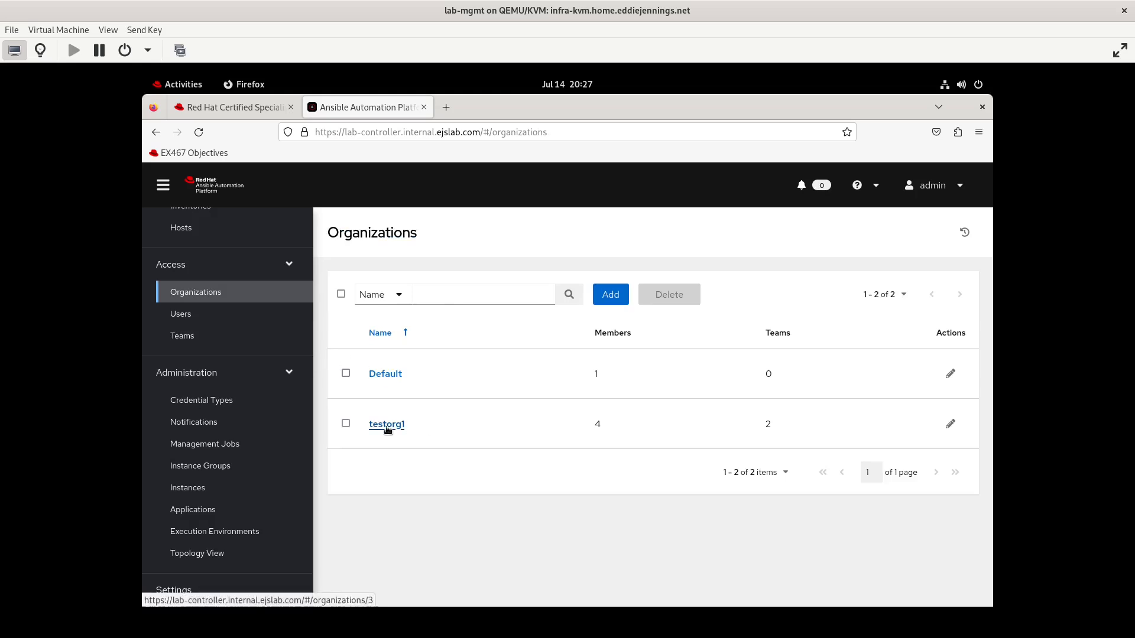
pyautogui.click(387, 426)
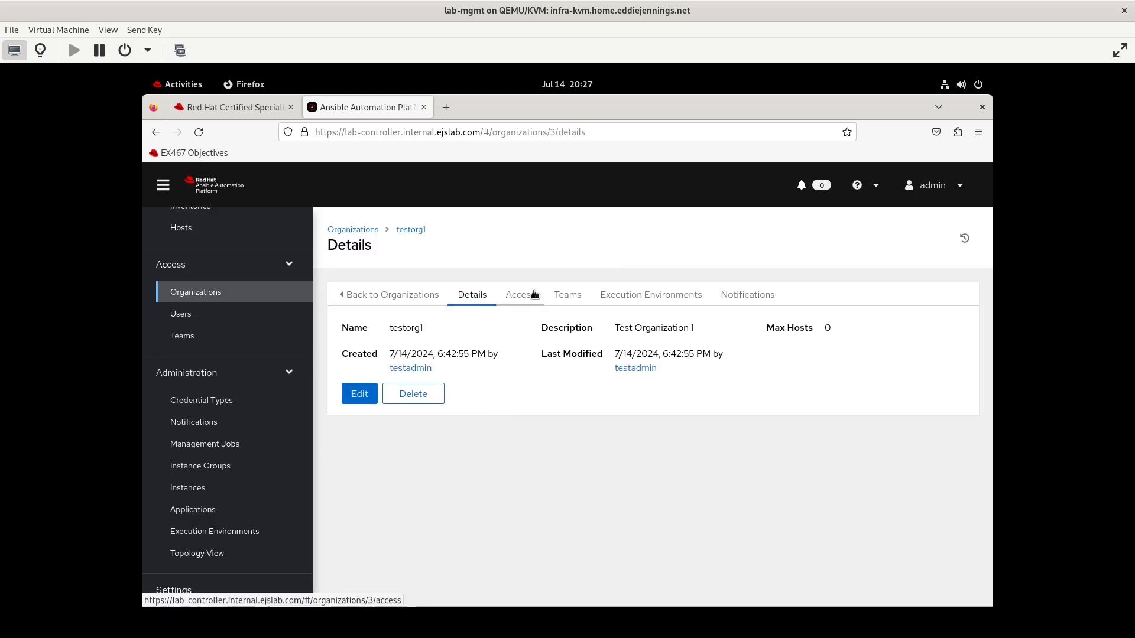
pyautogui.click(524, 296)
pyautogui.scroll(-3, 587, 471)
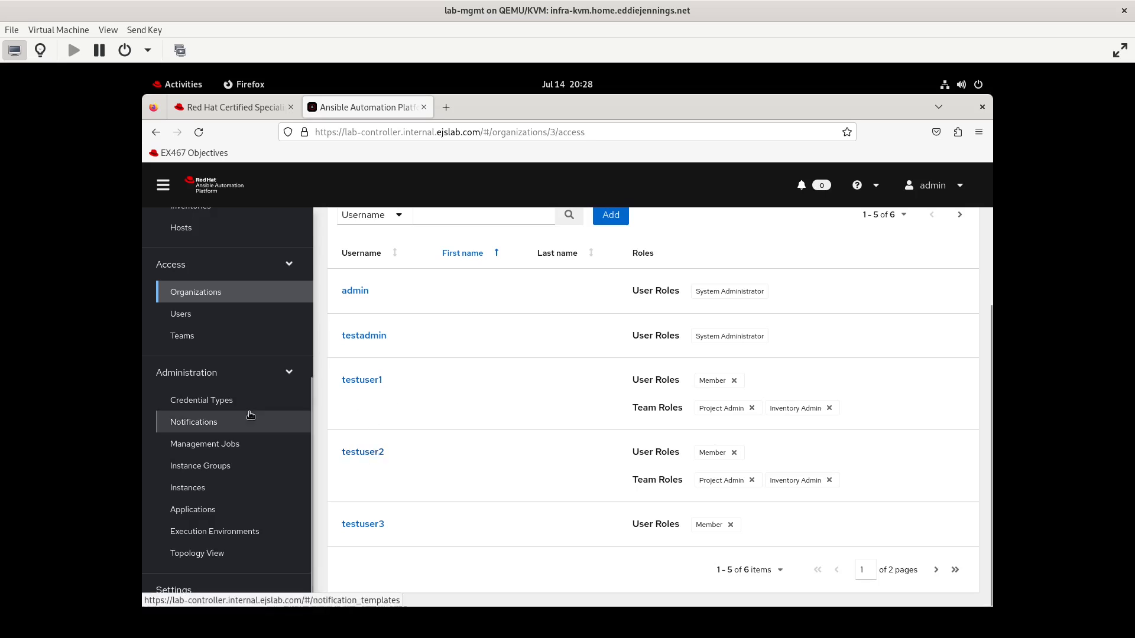
pyautogui.scroll(2, 597, 340)
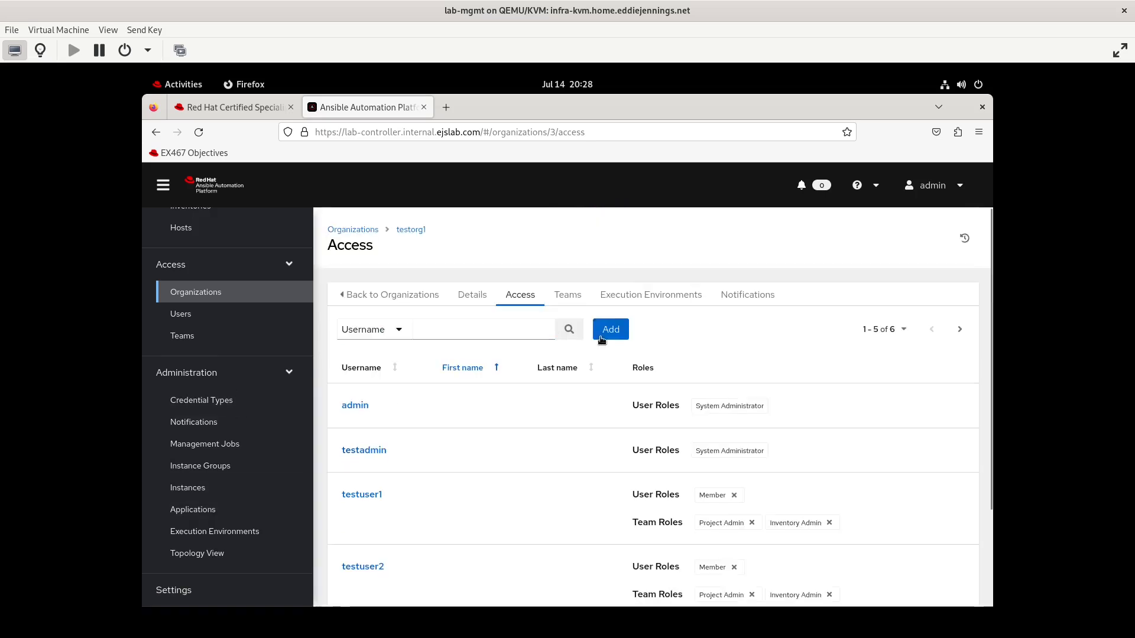
pyautogui.click(571, 299)
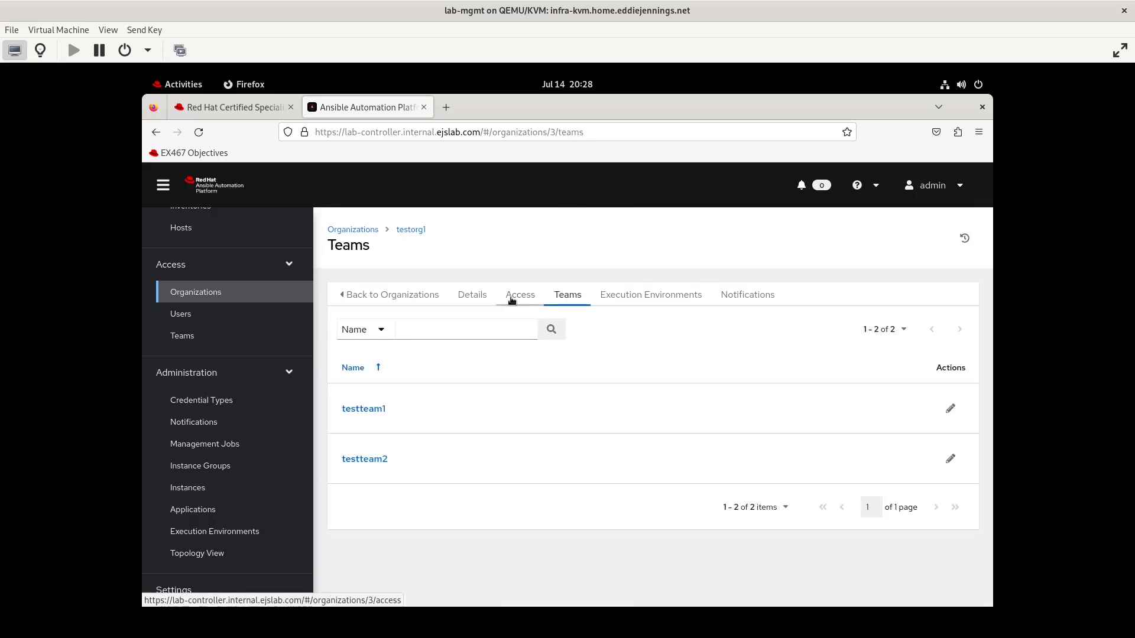
pyautogui.click(512, 298)
# Grant team testteam1 the Workflow Admin role on the testorg1 organization
pyautogui.click(615, 325)
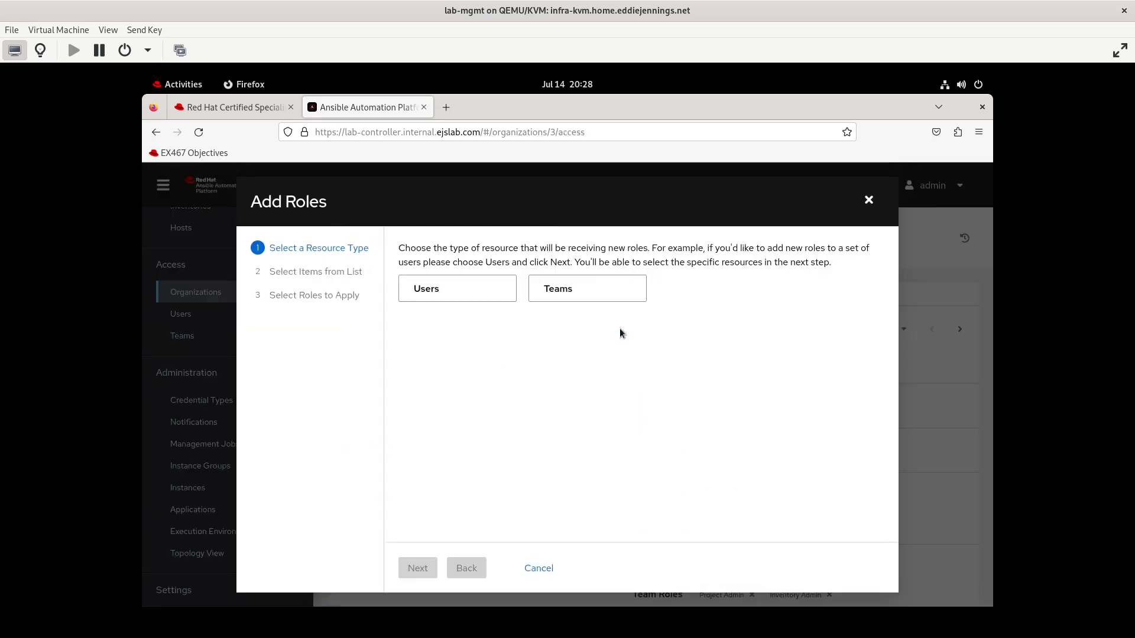
pyautogui.click(563, 290)
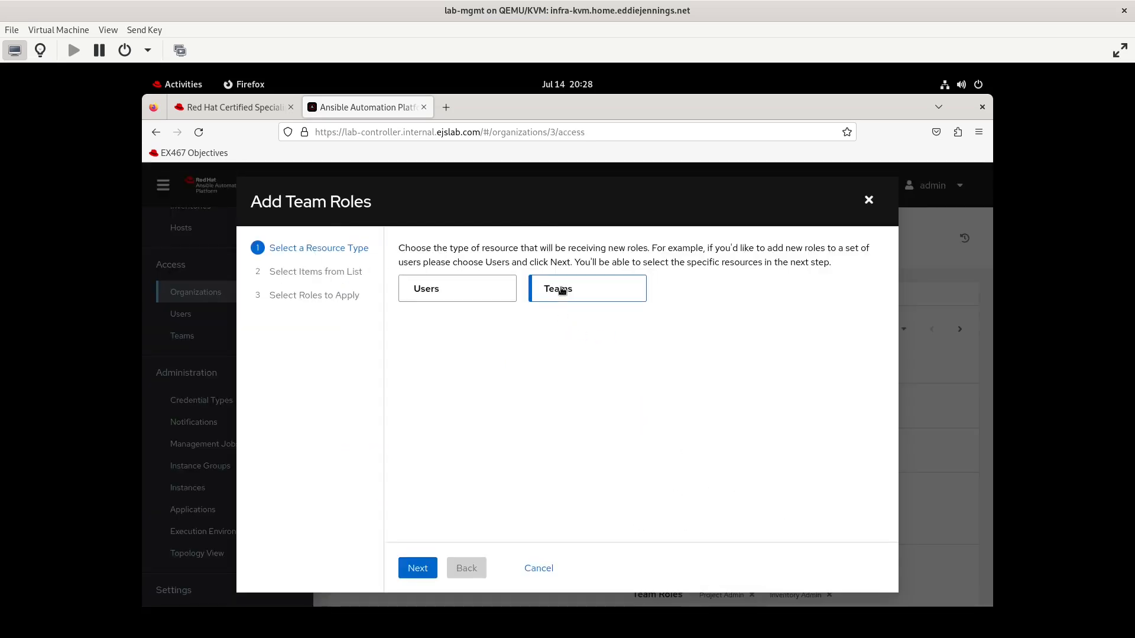
pyautogui.click(421, 575)
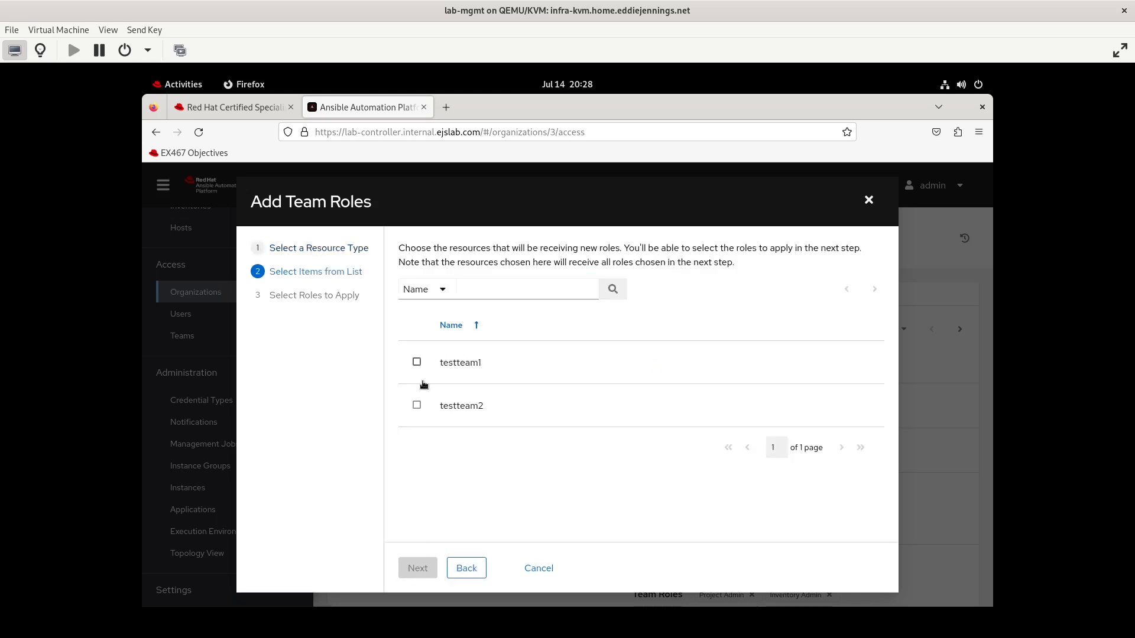
pyautogui.click(416, 362)
pyautogui.click(419, 568)
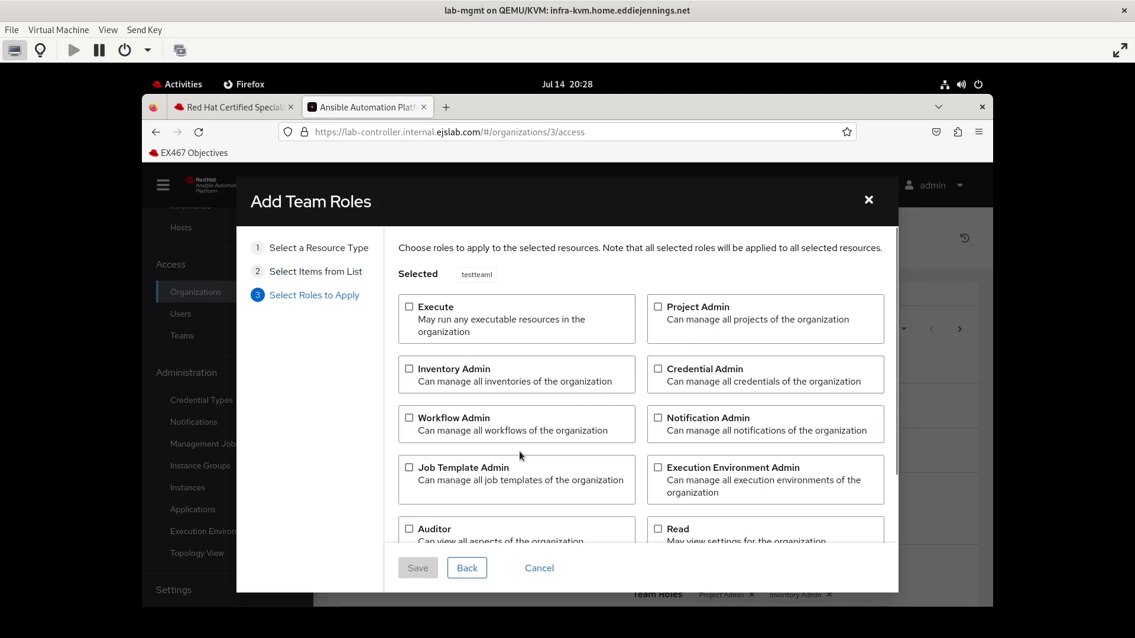
pyautogui.click(408, 419)
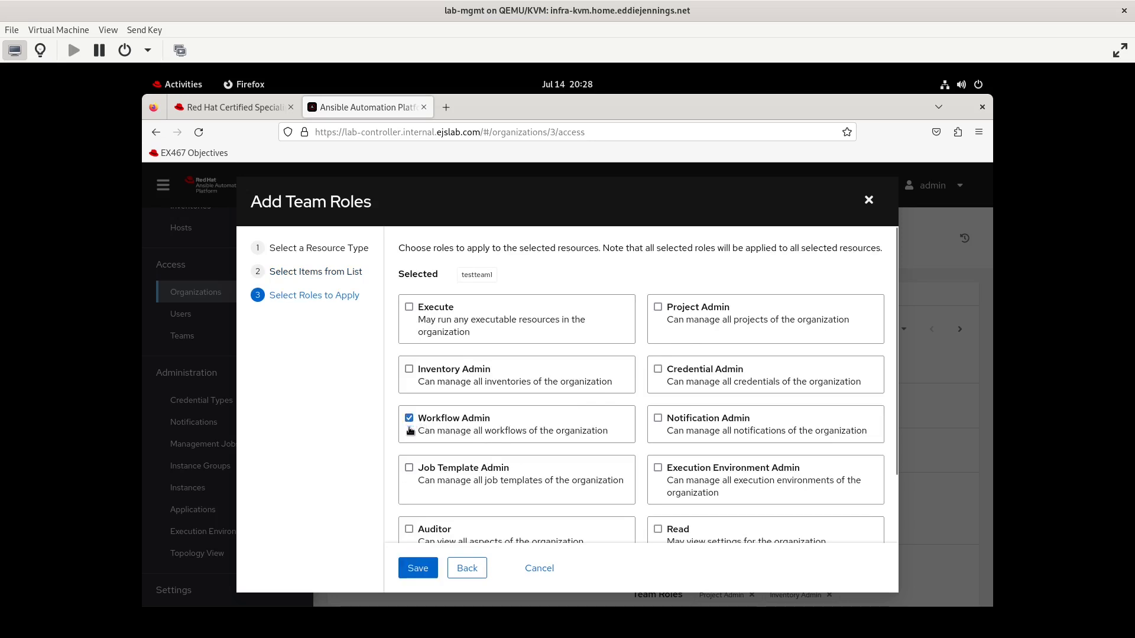
pyautogui.click(417, 569)
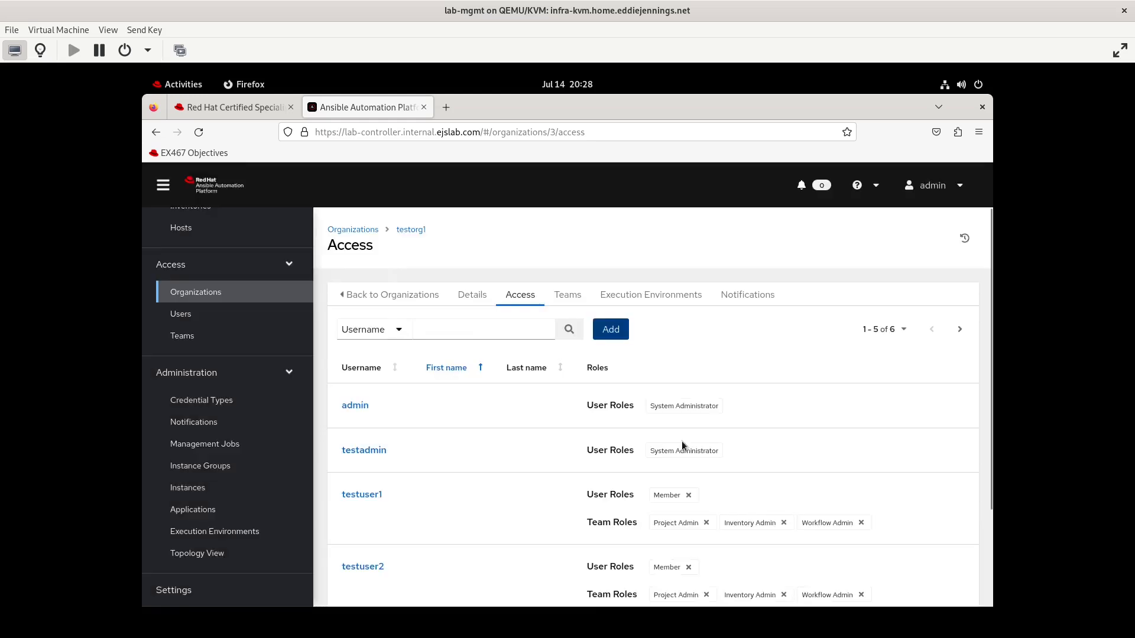
# Log out and sign back in as testuser1, pasting the account password
pyautogui.click(956, 194)
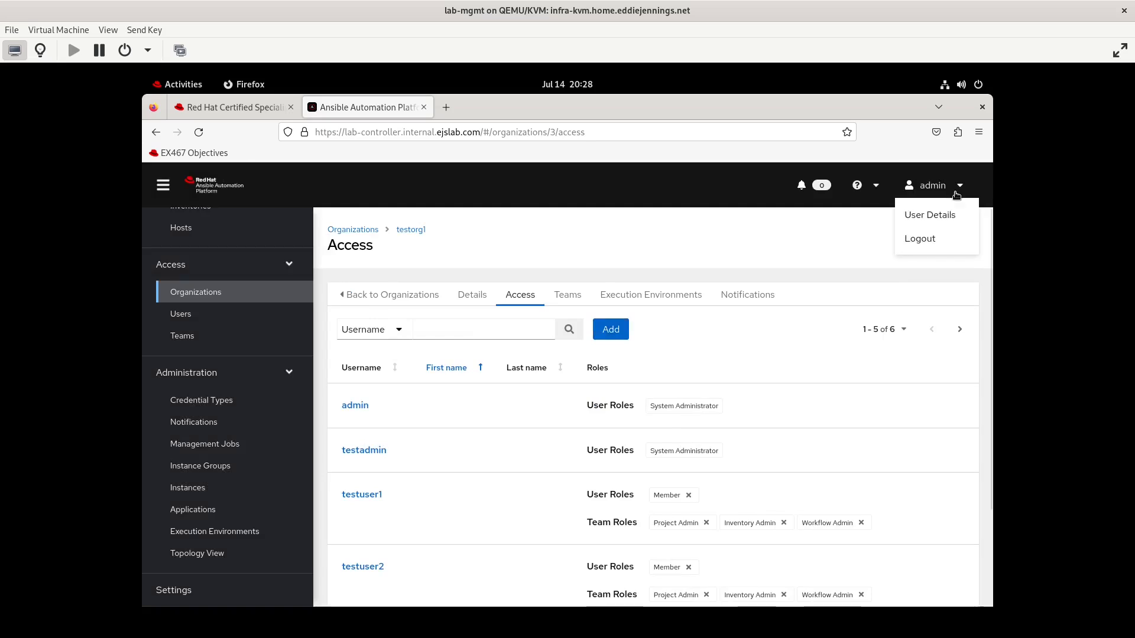
pyautogui.click(920, 240)
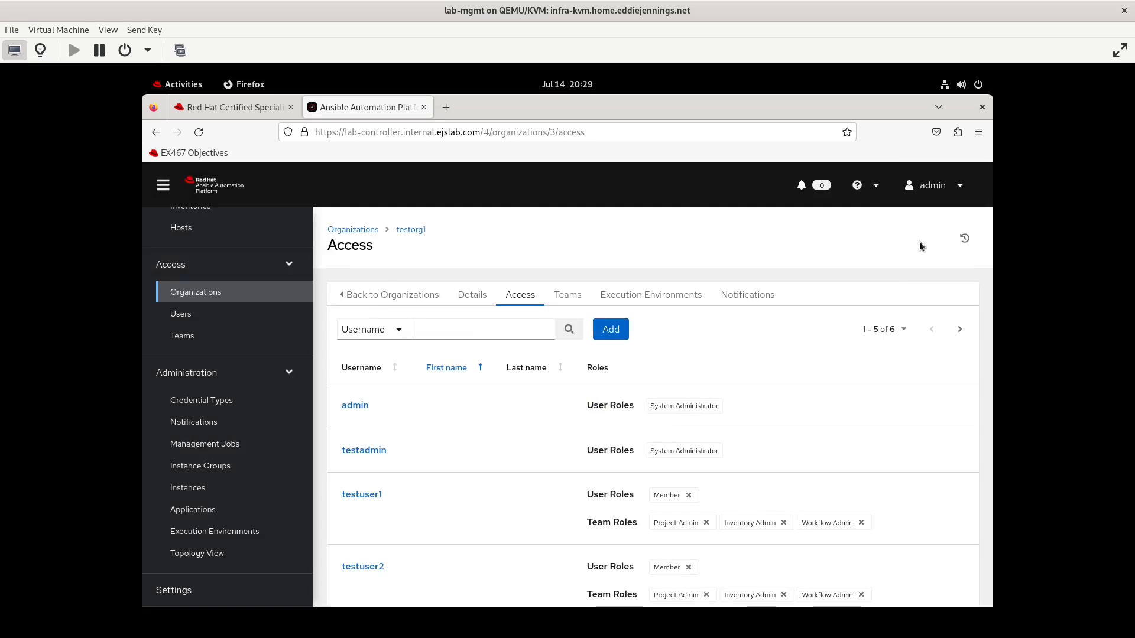
pyautogui.write('testuser')
pyautogui.press('BackSpace')
pyautogui.press('BackSpace')
pyautogui.press('BackSpace')
pyautogui.press('BackSpace')
pyautogui.press('BackSpace')
pyautogui.press('BackSpace')
pyautogui.press('BackSpace')
pyautogui.press('BackSpace')
pyautogui.write('testuser1')
pyautogui.press('Tab')
pyautogui.hotkey('ctrl', 'v')
pyautogui.press('Return')
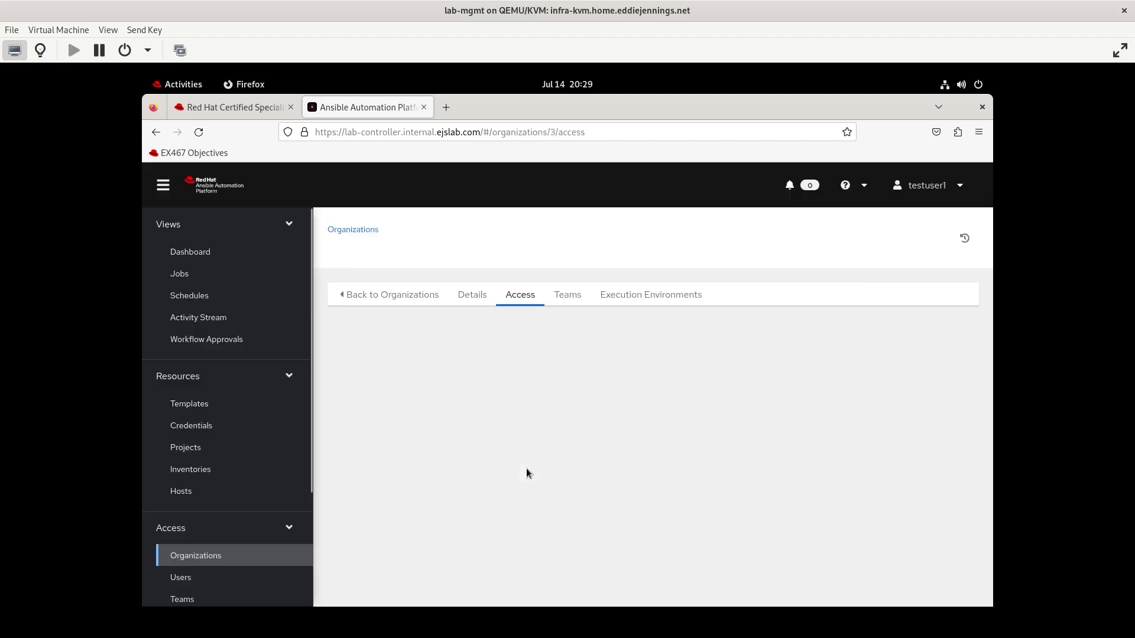
# Open the vm order job template's details
pyautogui.click(178, 407)
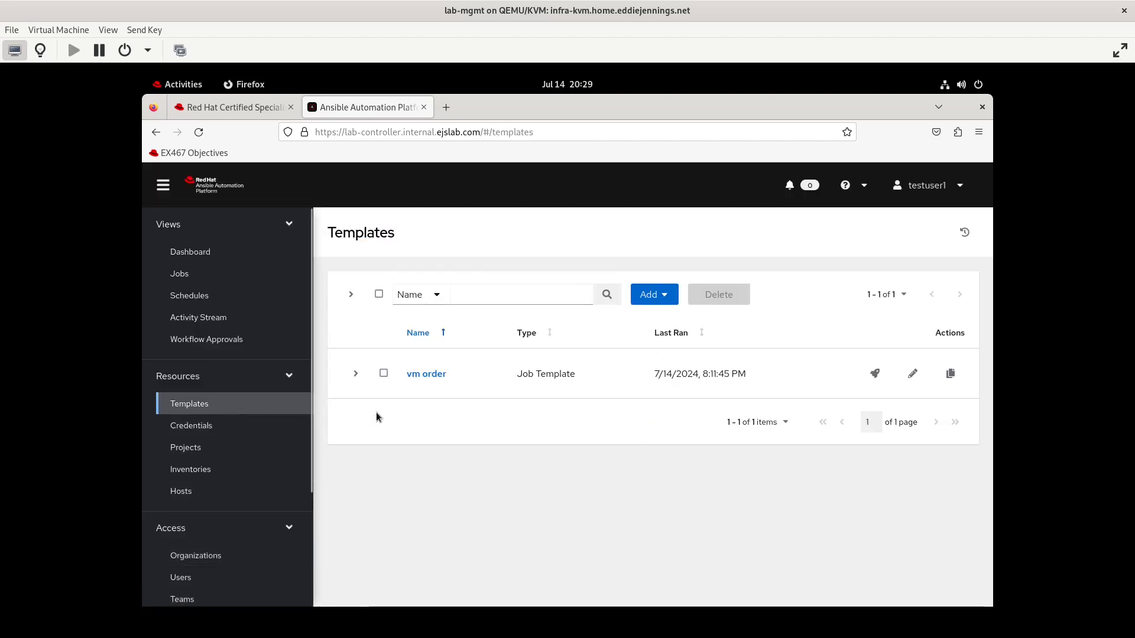
pyautogui.click(427, 374)
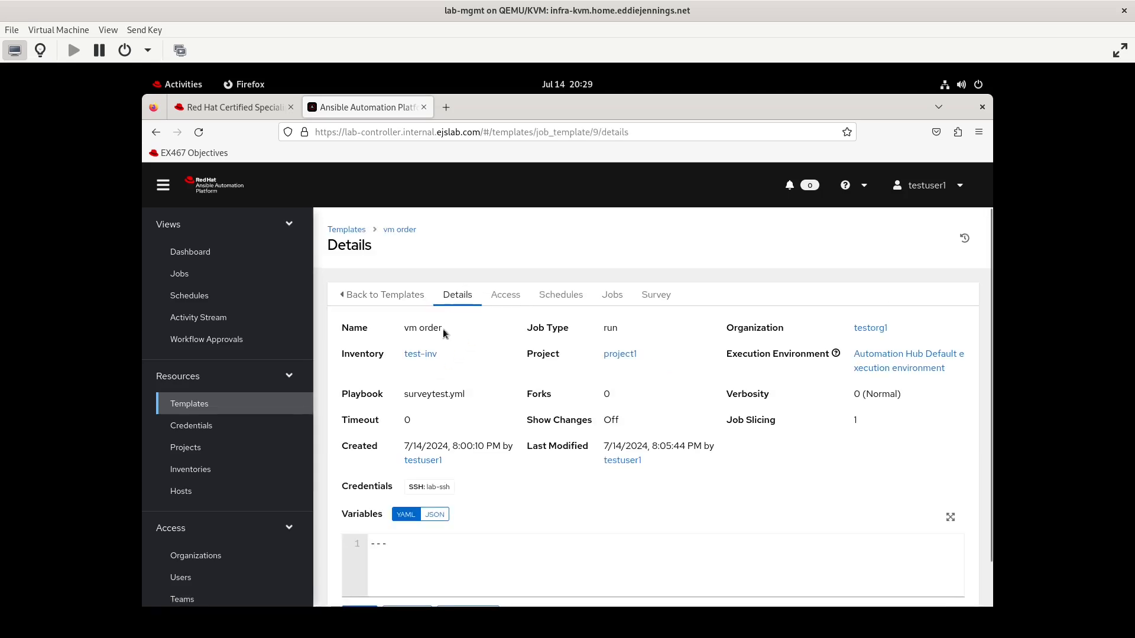
pyautogui.scroll(-1, 460, 482)
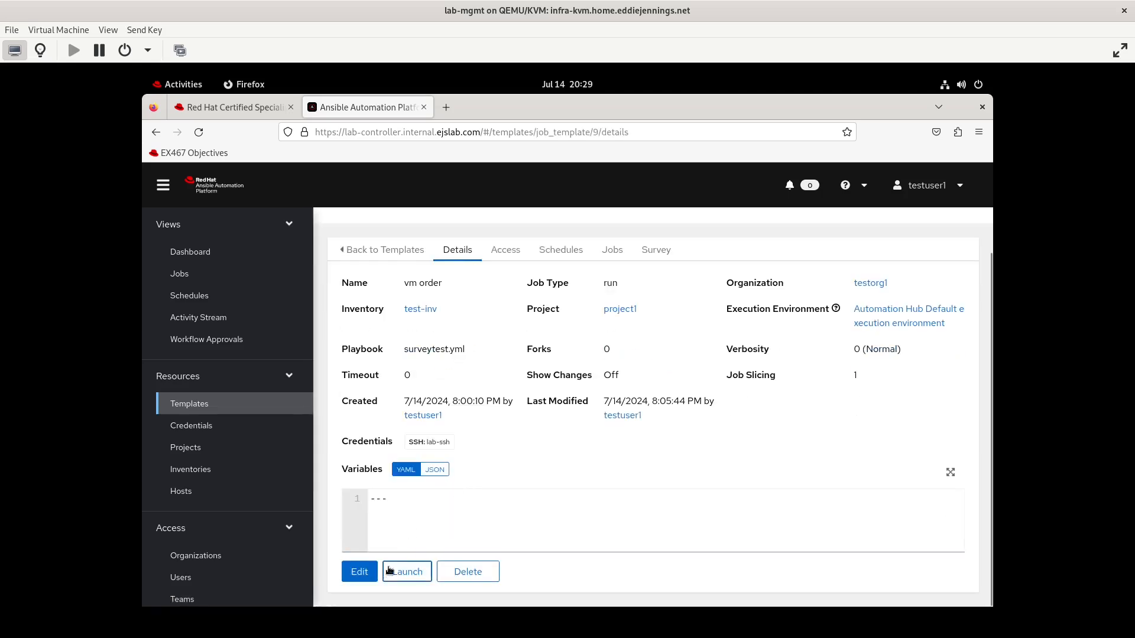
# Open the vm order job template's edit form and cancel without saving
pyautogui.click(359, 571)
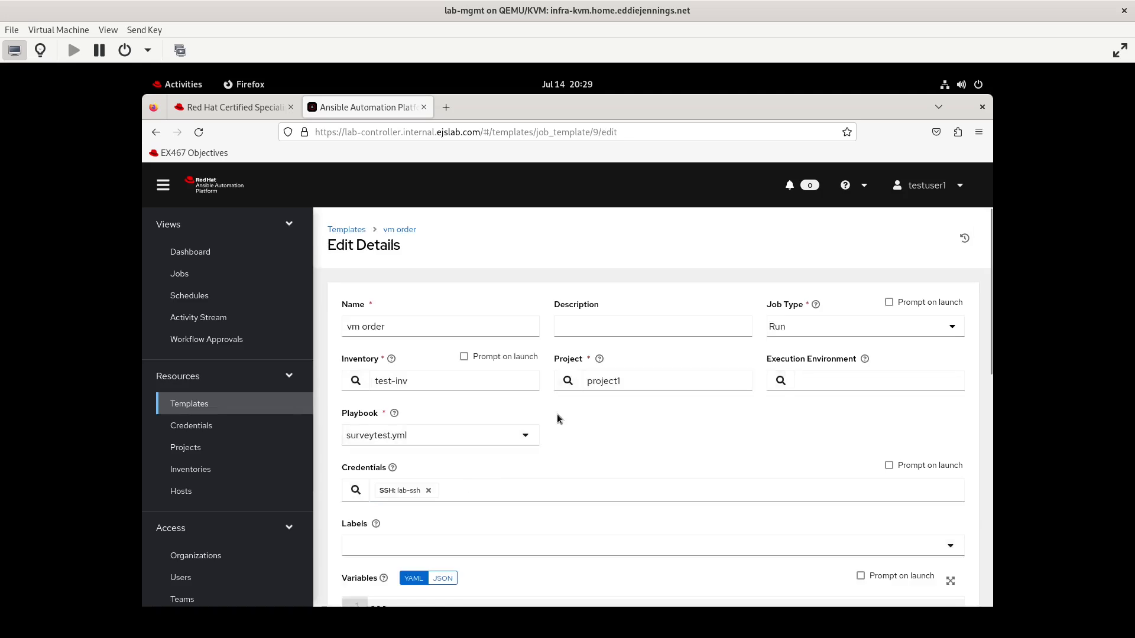
pyautogui.scroll(-10, 457, 473)
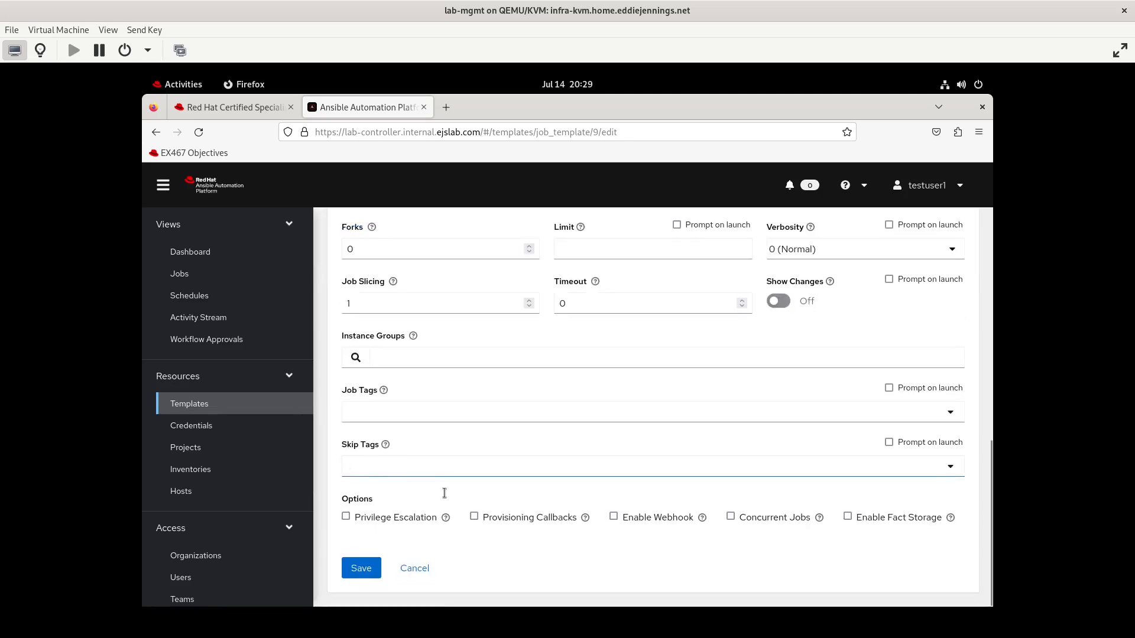
pyautogui.click(409, 573)
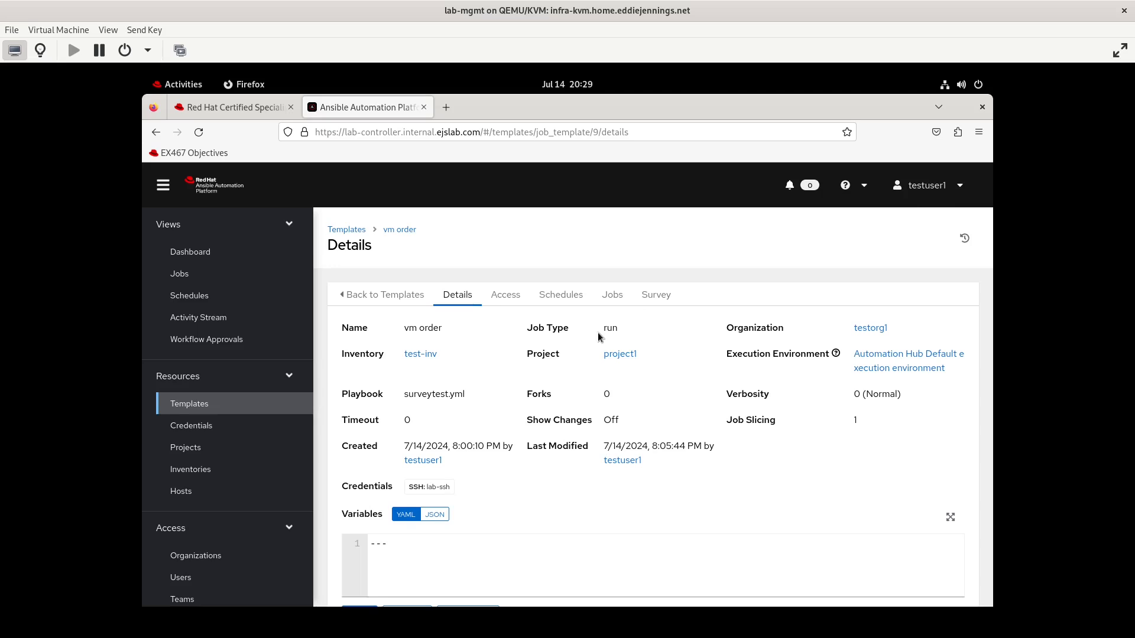
# Log out and sign back in as admin, entering the account password
pyautogui.click(945, 188)
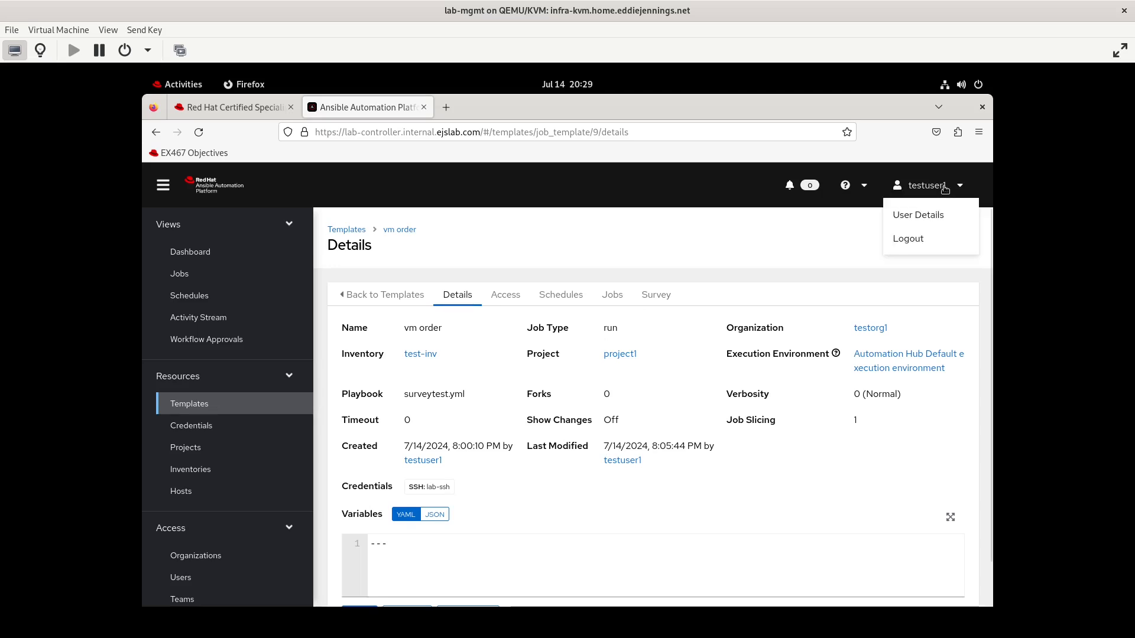
pyautogui.click(902, 245)
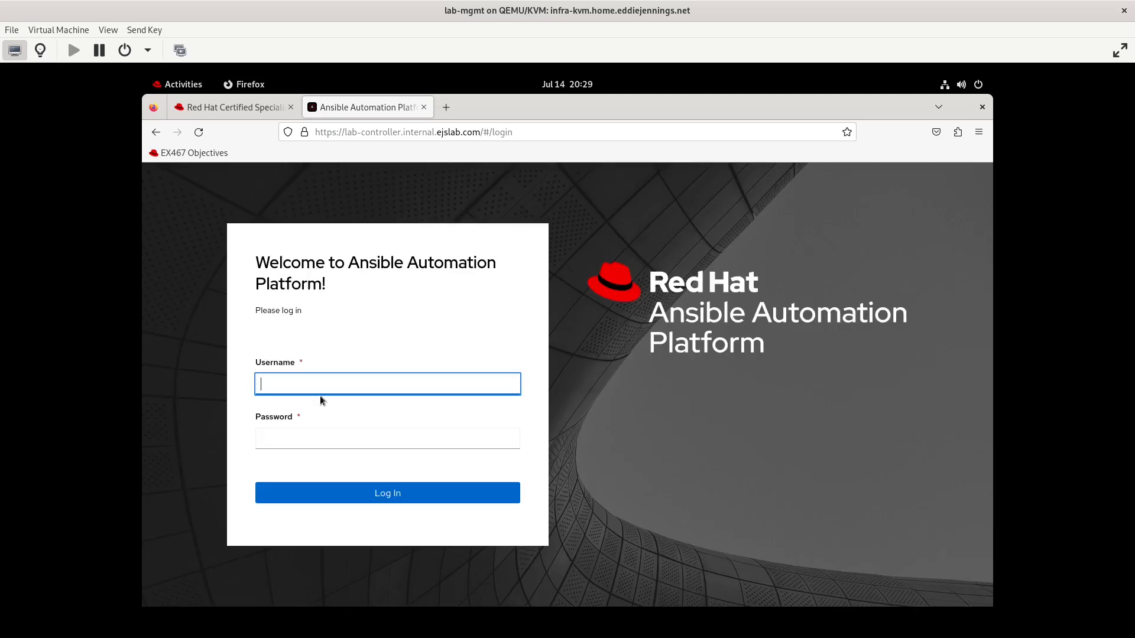
pyautogui.write('admin')
pyautogui.press('Tab')
pyautogui.write('r**********')
pyautogui.press('Return')
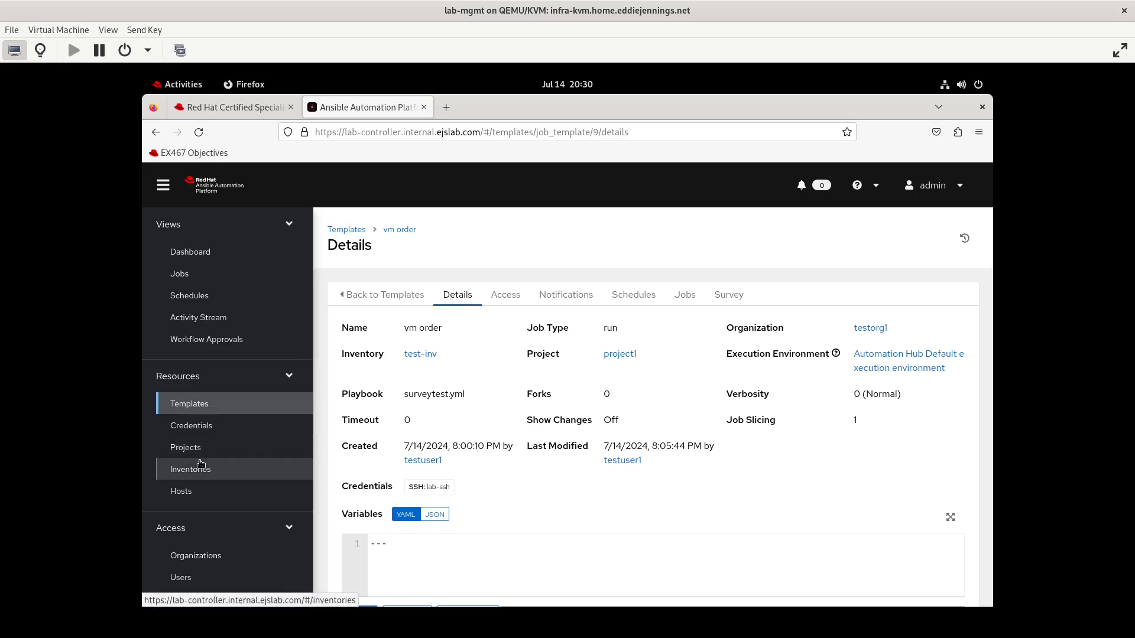
# Grant team testteam2 the Execute role on the vm order job template
pyautogui.scroll(-2, 201, 464)
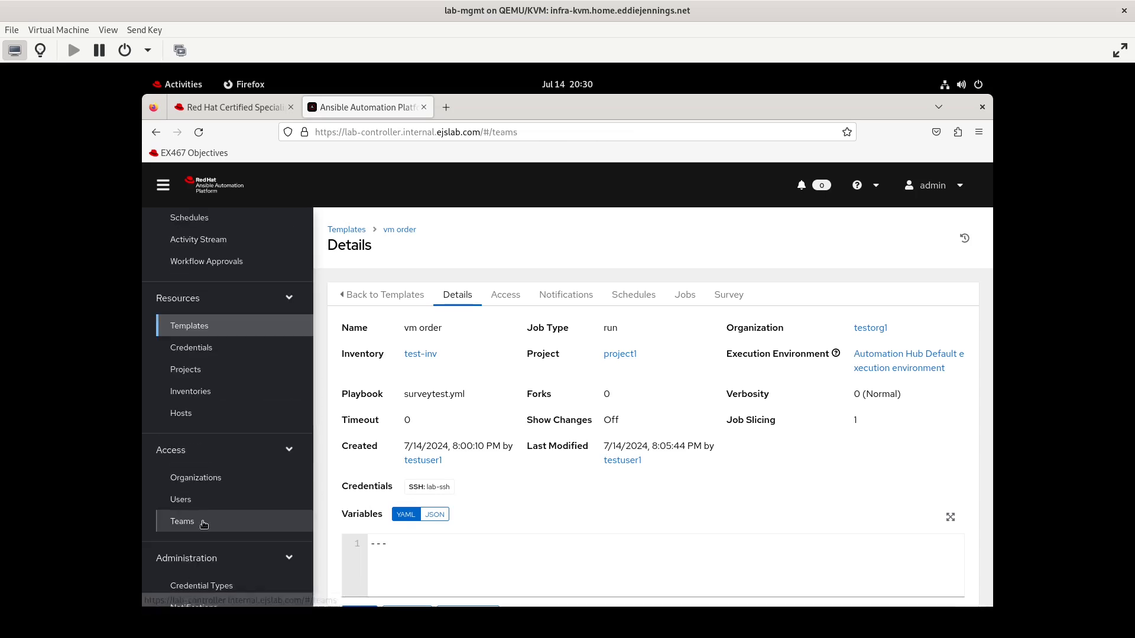
pyautogui.click(184, 521)
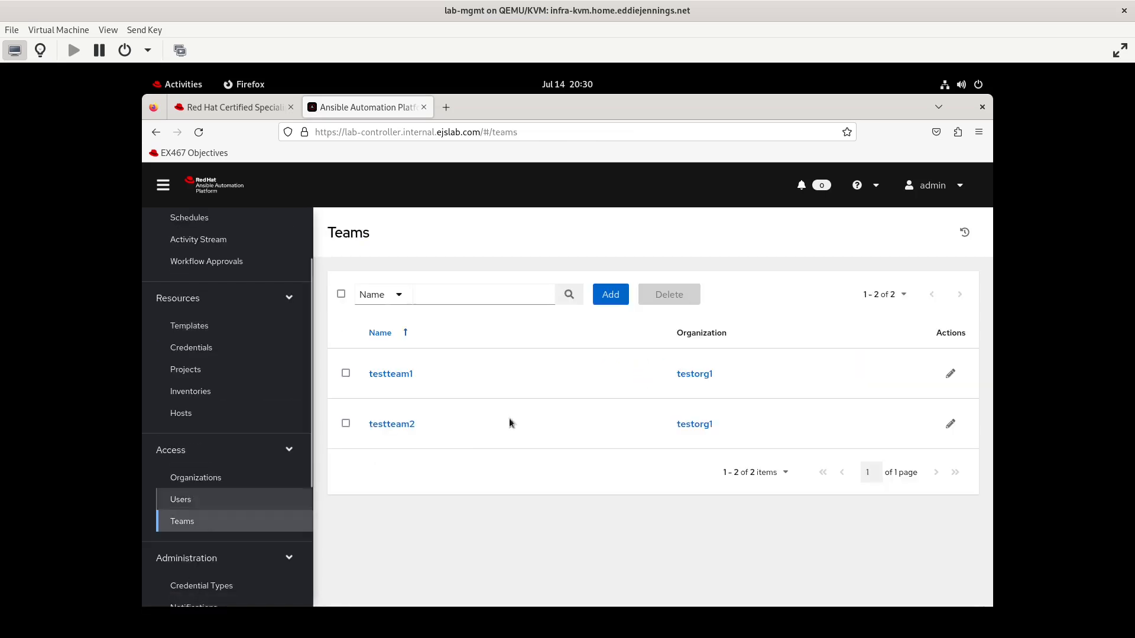
pyautogui.click(392, 425)
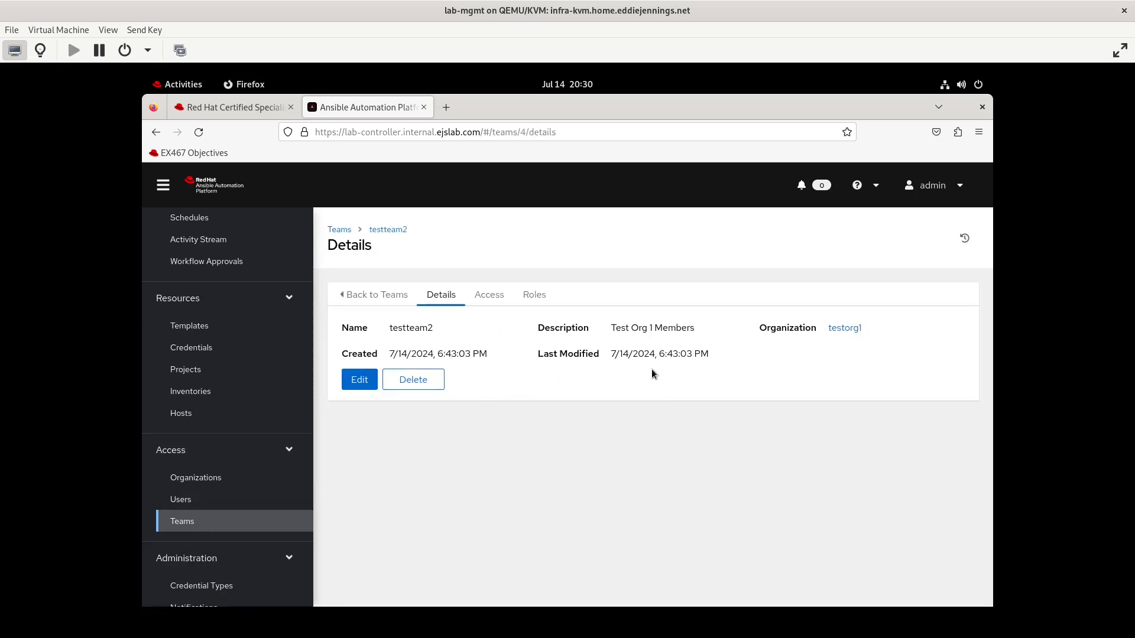
pyautogui.click(546, 302)
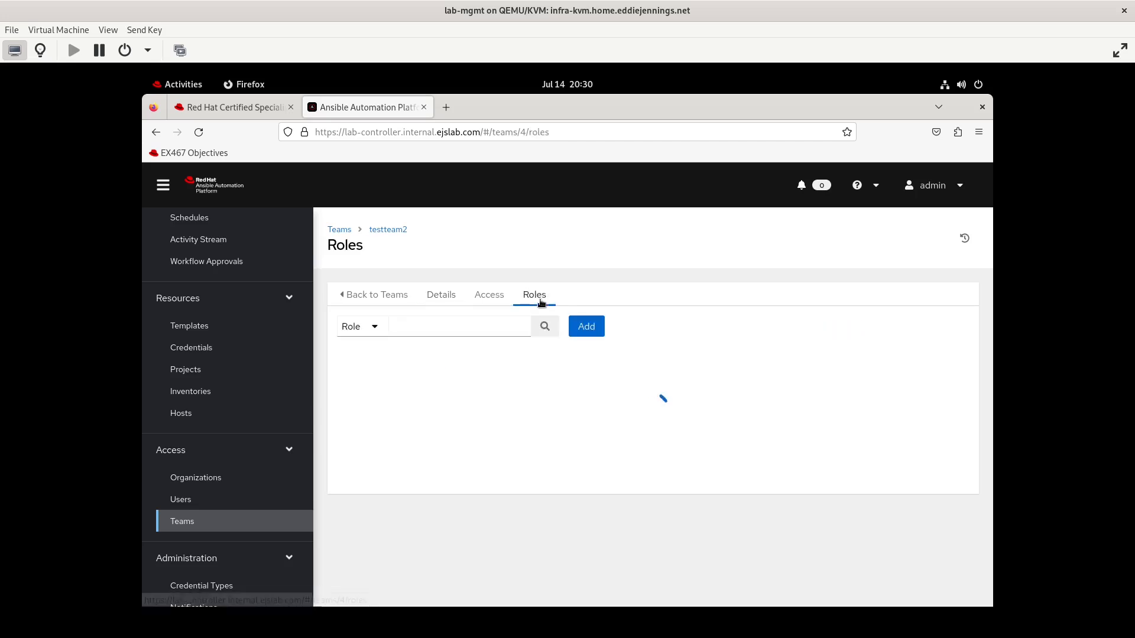
pyautogui.click(584, 328)
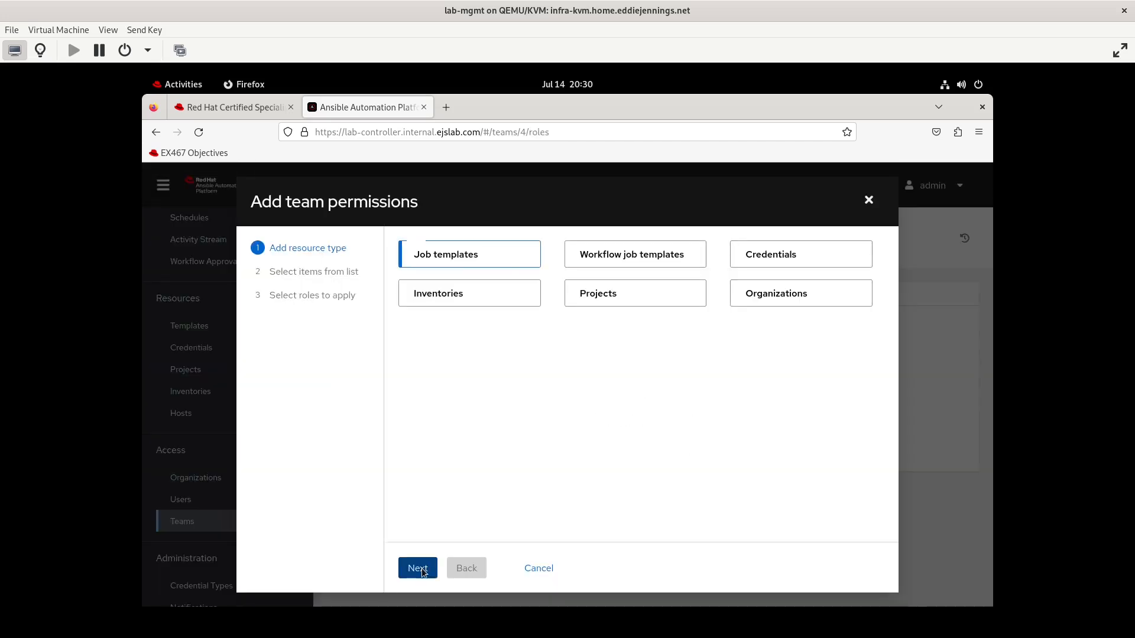
pyautogui.click(418, 569)
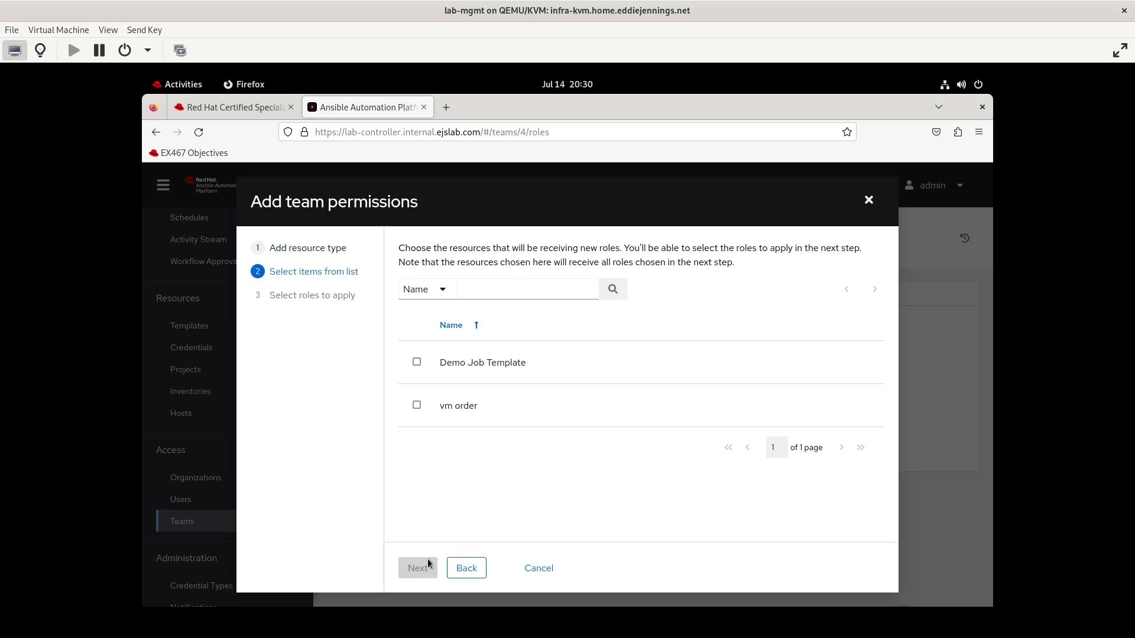
pyautogui.click(421, 408)
pyautogui.click(417, 565)
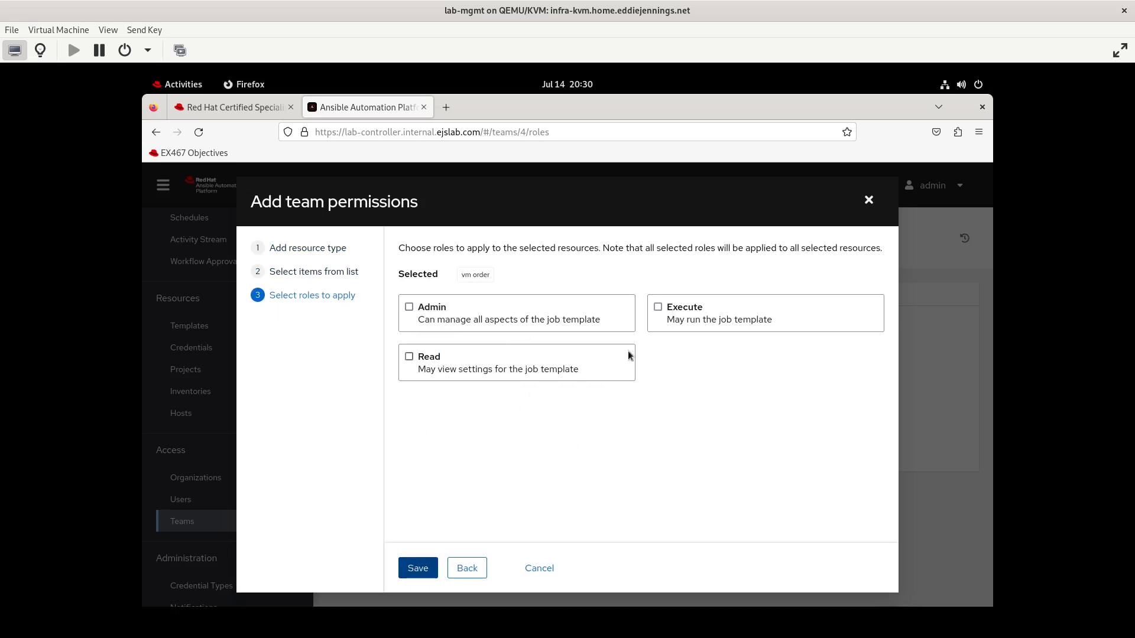
pyautogui.click(670, 309)
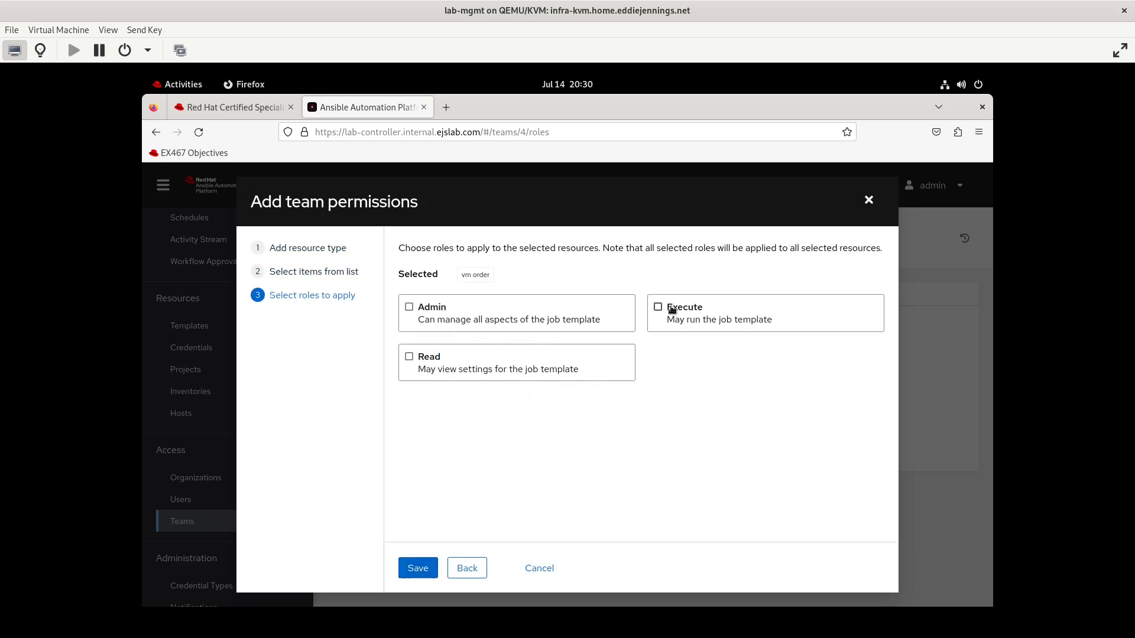
pyautogui.click(414, 566)
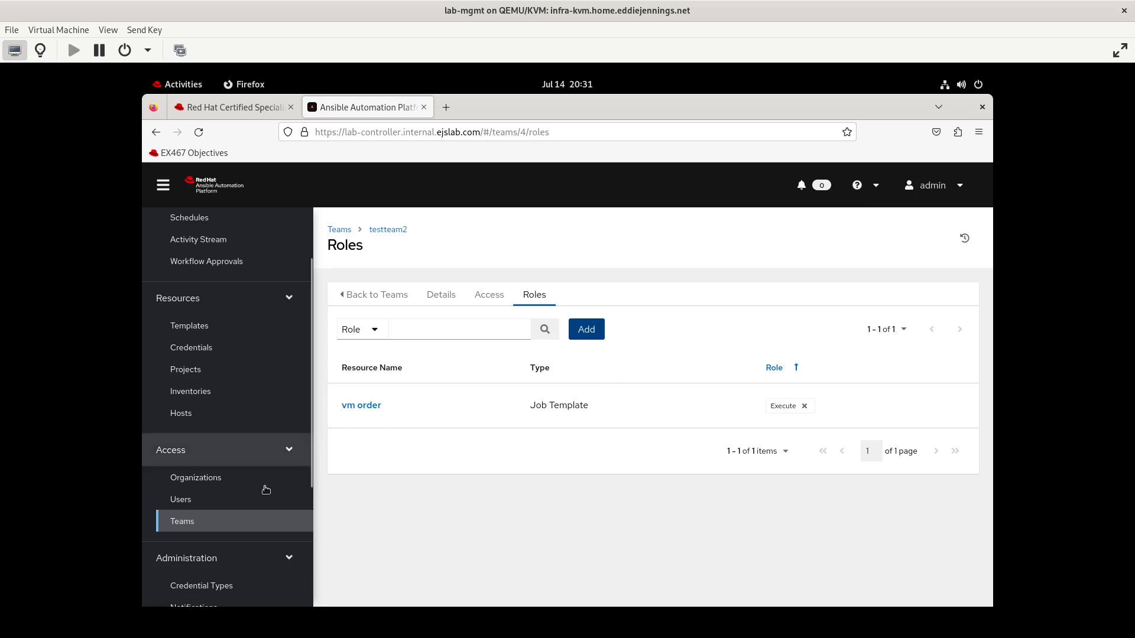
# Log out and sign in as testuser3, entering the account password
pyautogui.click(951, 195)
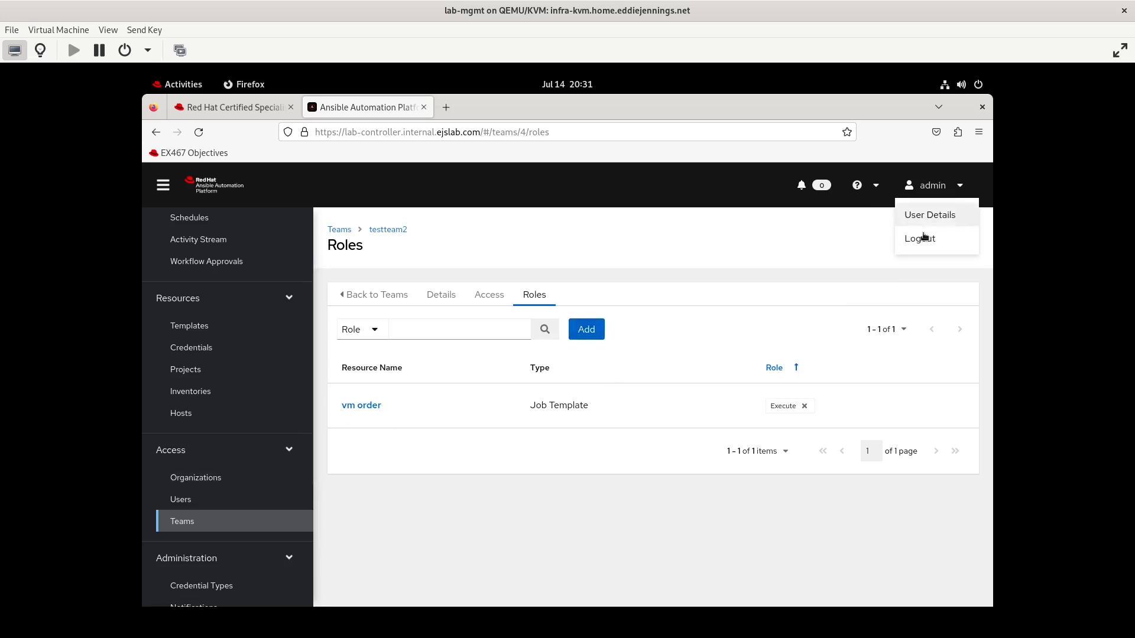
pyautogui.click(918, 235)
pyautogui.click(316, 384)
pyautogui.write('testuser3')
pyautogui.press('Tab')
pyautogui.write('••••••••••••••••')
pyautogui.press('Return')
# Open the vm order template and try to view its project1 project, expanding the error details
pyautogui.click(190, 405)
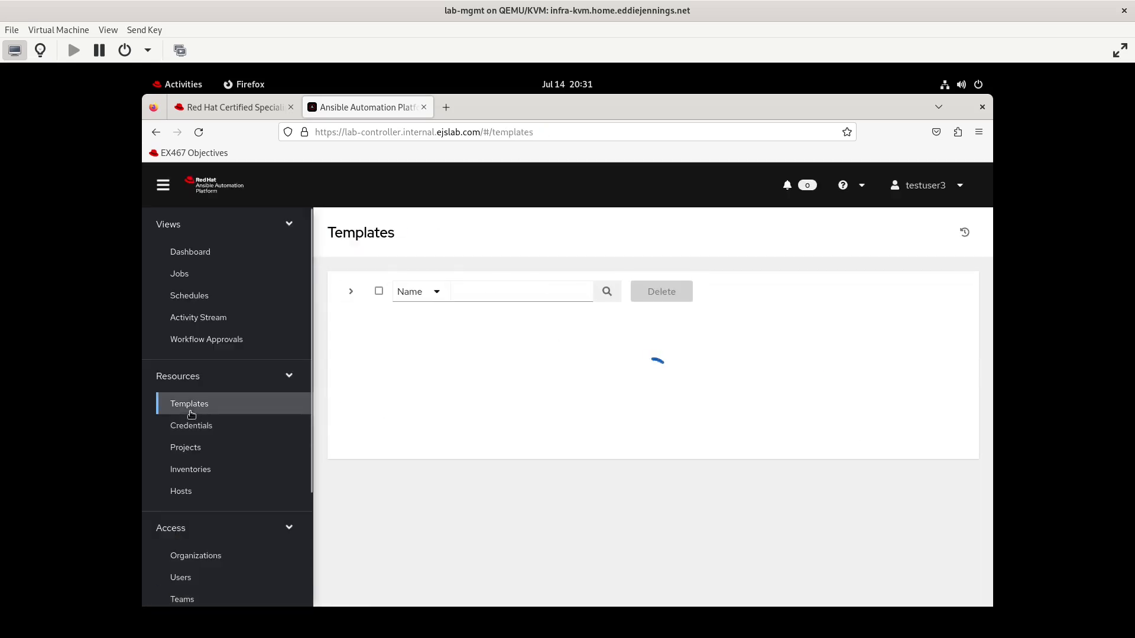
pyautogui.click(417, 374)
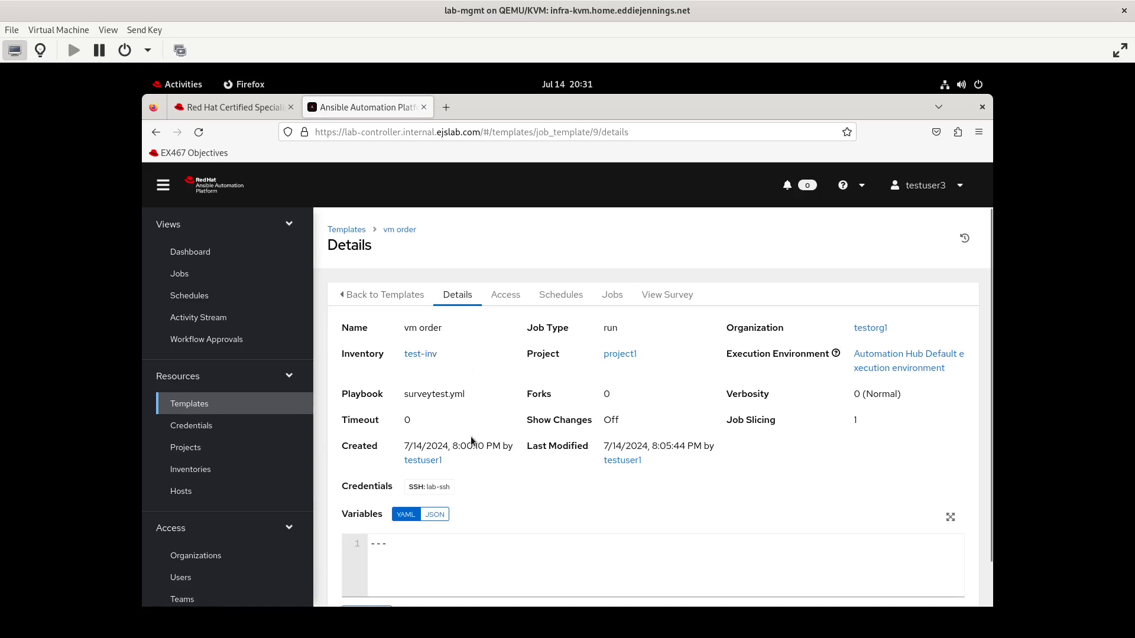
pyautogui.scroll(-1, 471, 441)
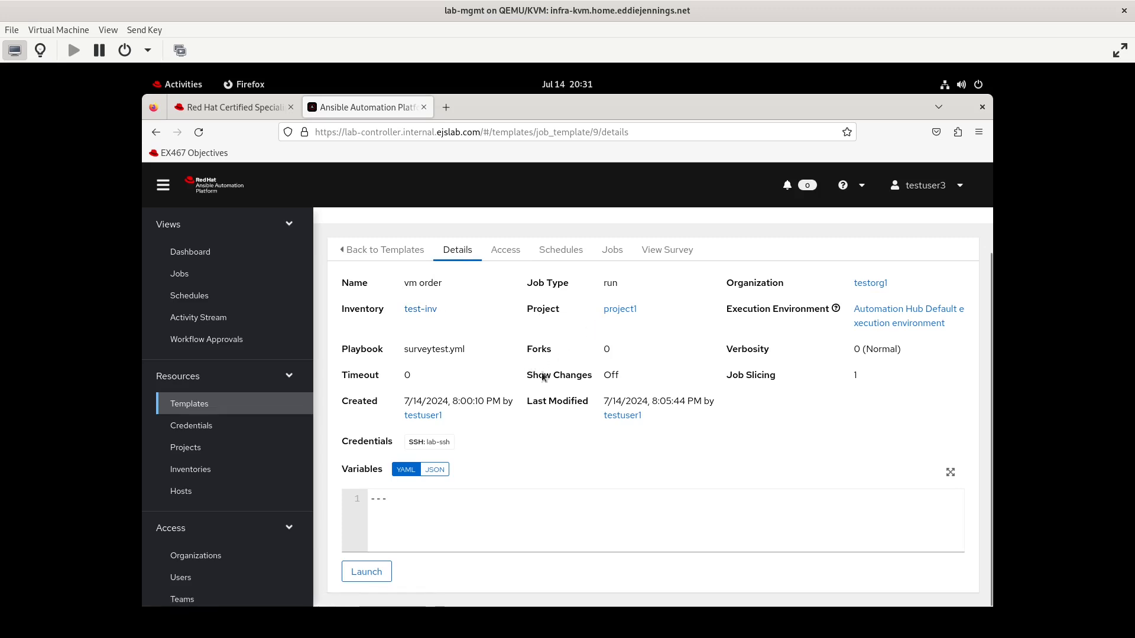
pyautogui.click(618, 314)
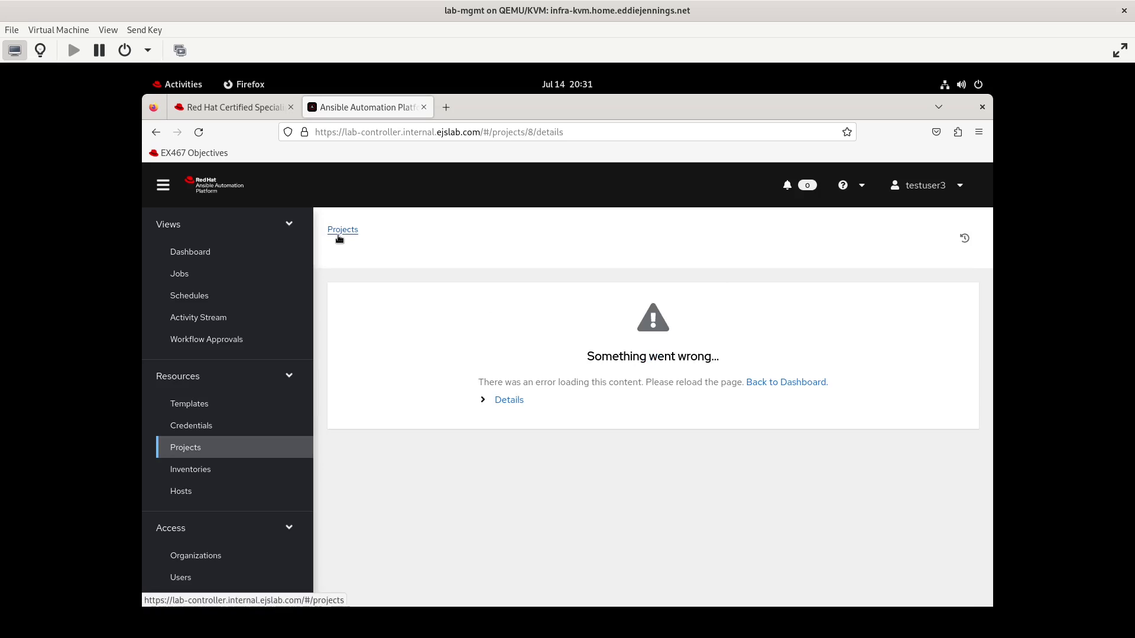
pyautogui.click(484, 403)
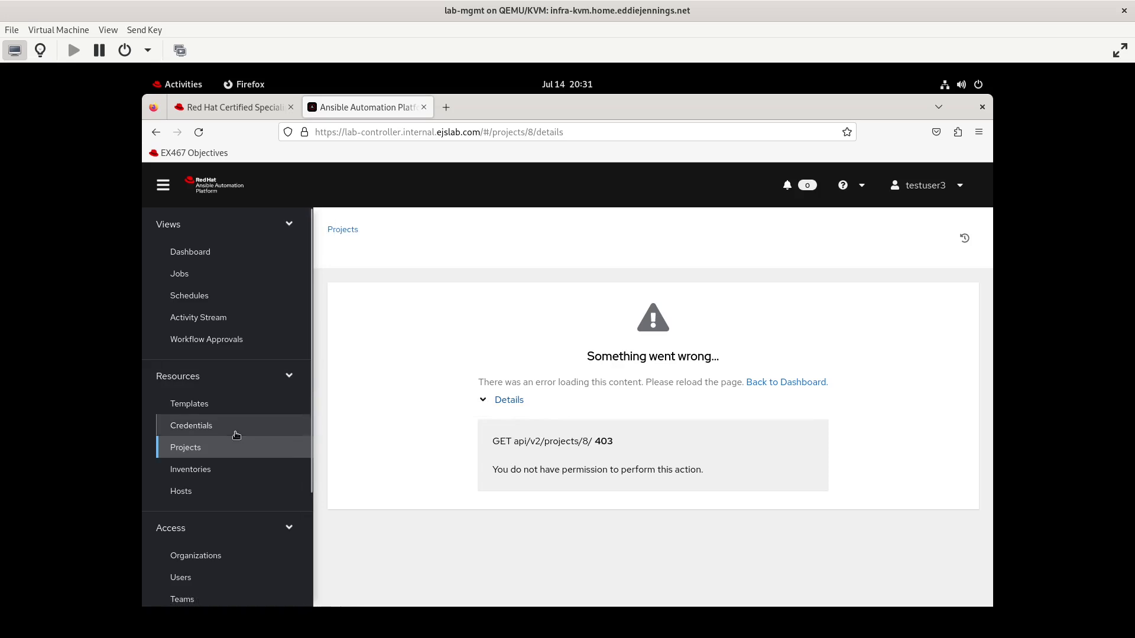
# Reopen the vm order template and try to view its lab-ssh credential
pyautogui.click(190, 403)
pyautogui.click(442, 375)
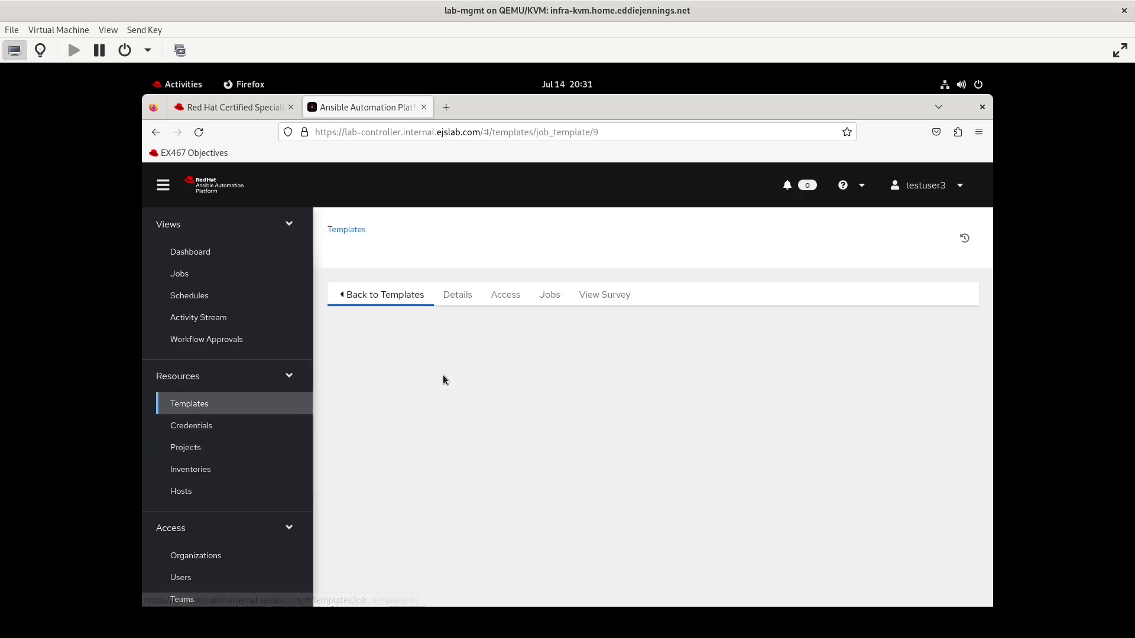
pyautogui.click(418, 487)
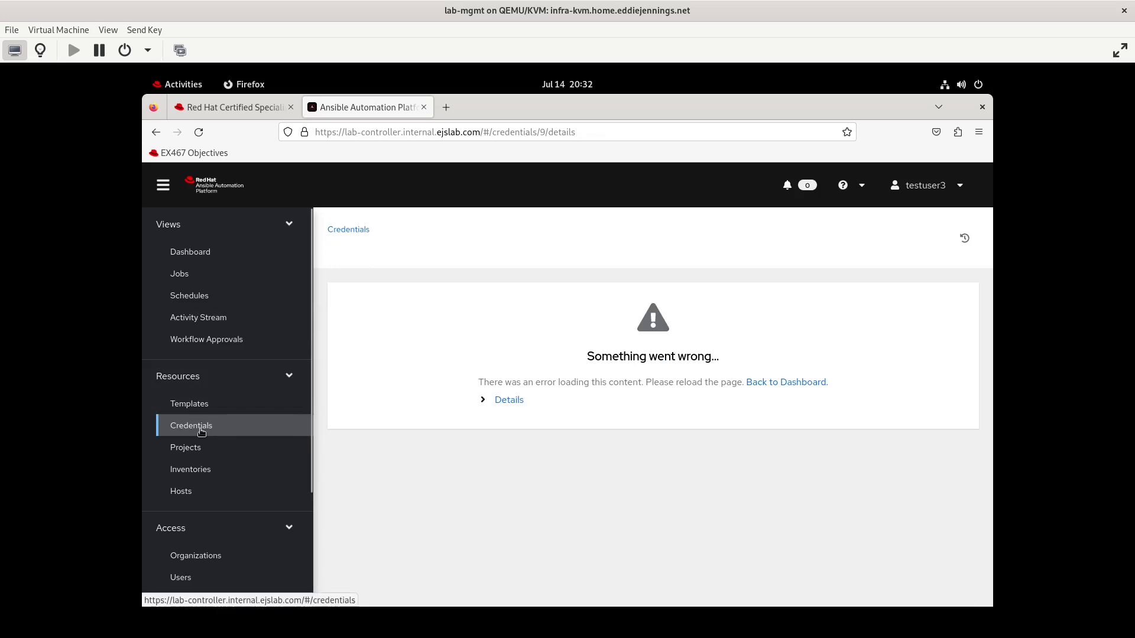
pyautogui.click(198, 405)
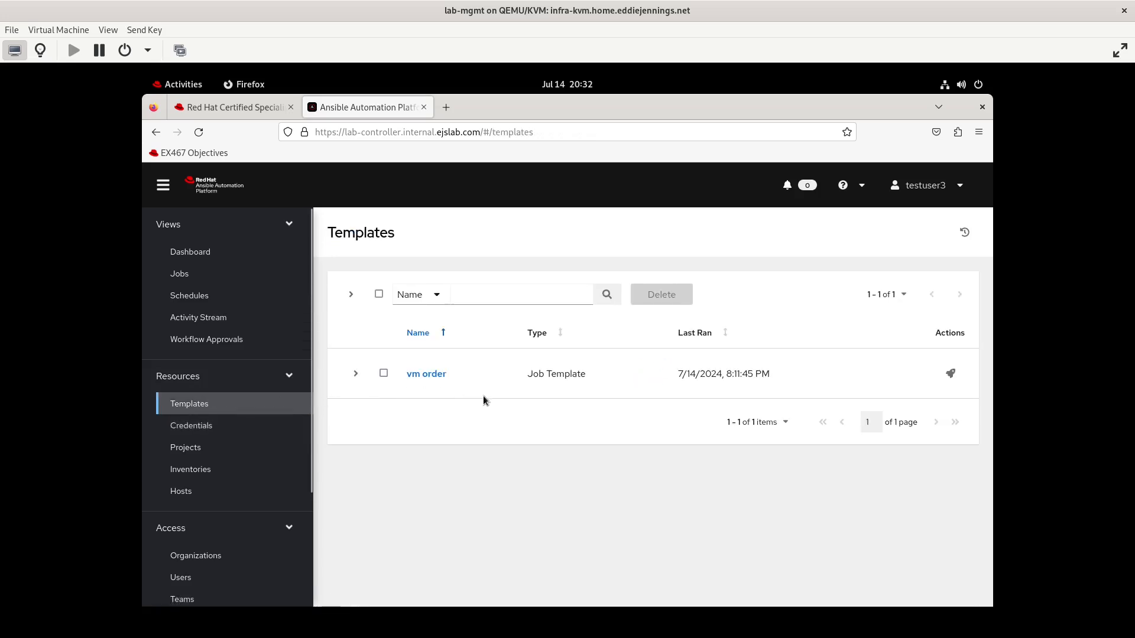
# Launch the vm order job with survey answers RHEL 9 and 2 vCPUs
pyautogui.click(951, 374)
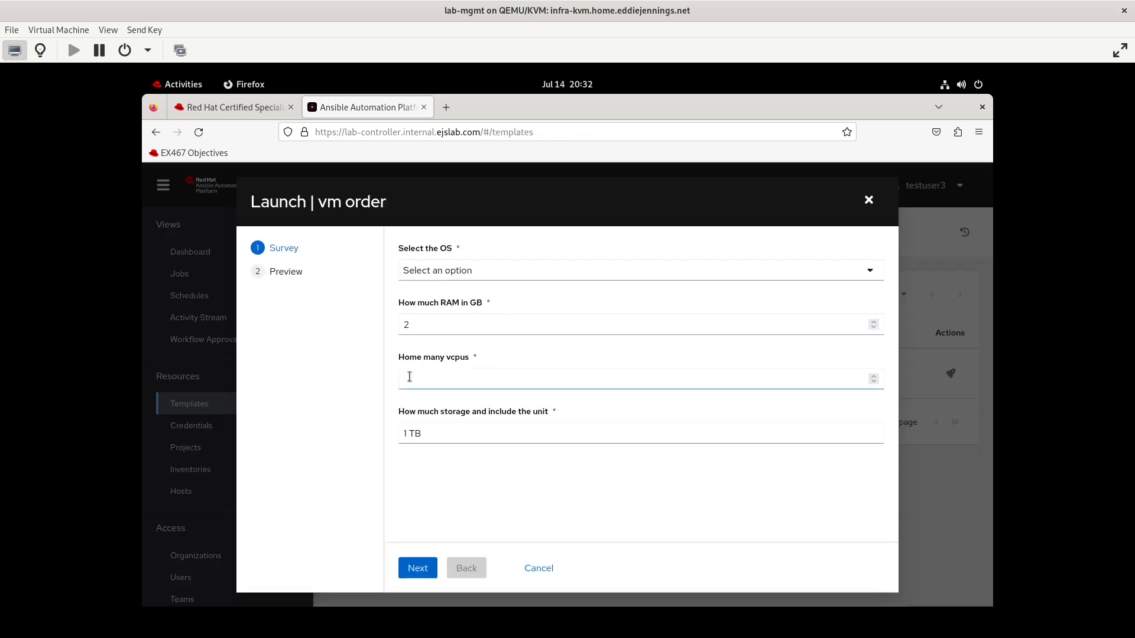
pyautogui.click(409, 377)
pyautogui.write('2')
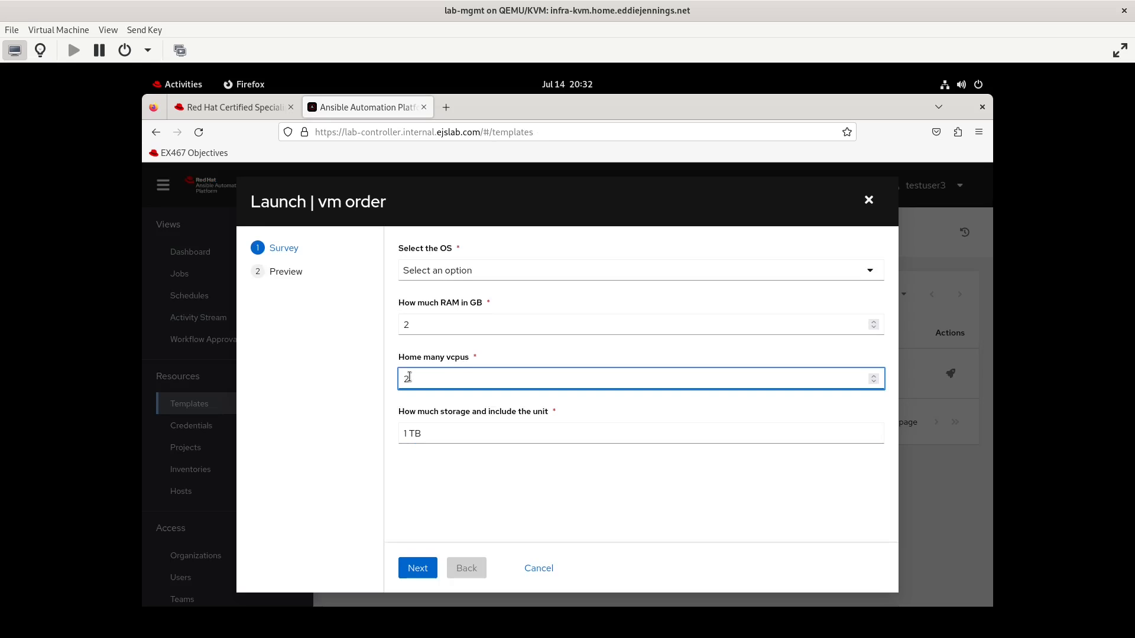
pyautogui.click(456, 272)
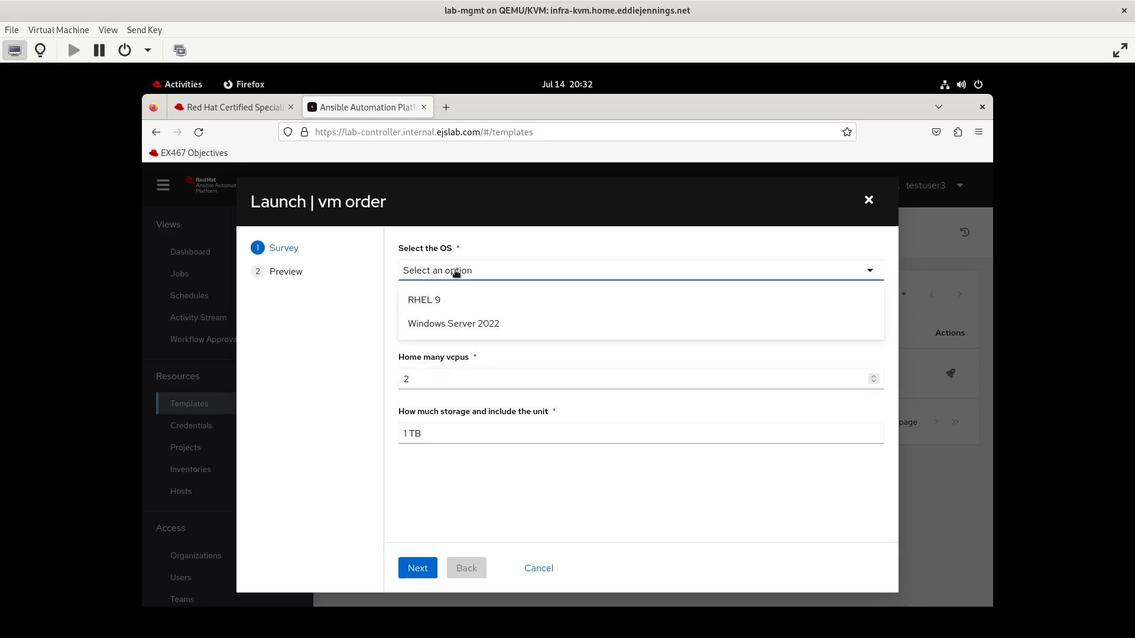
pyautogui.click(445, 305)
pyautogui.click(418, 569)
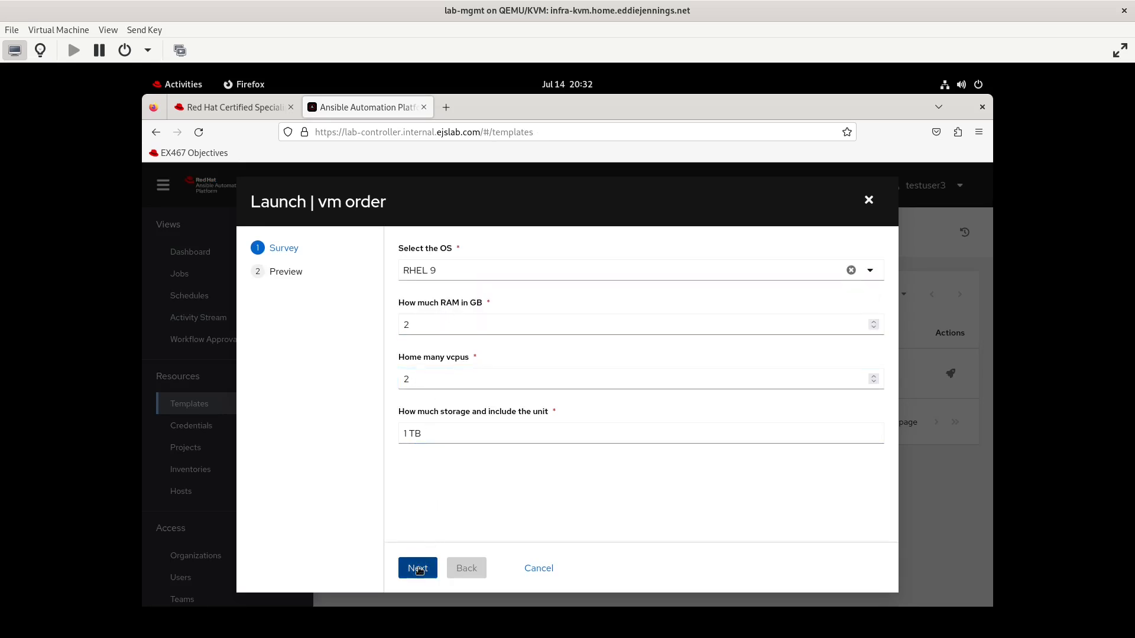
pyautogui.click(423, 569)
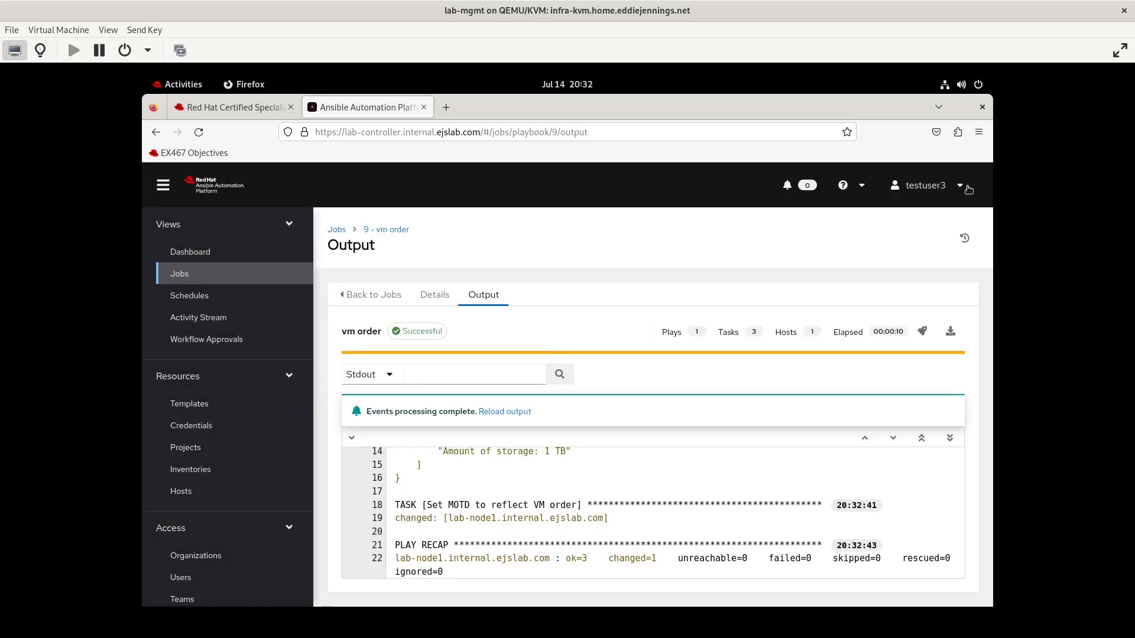
# Log out and sign back in as admin, entering the account password
pyautogui.click(960, 187)
pyautogui.click(924, 244)
pyautogui.write('admin')
pyautogui.press('Tab')
pyautogui.write('***')
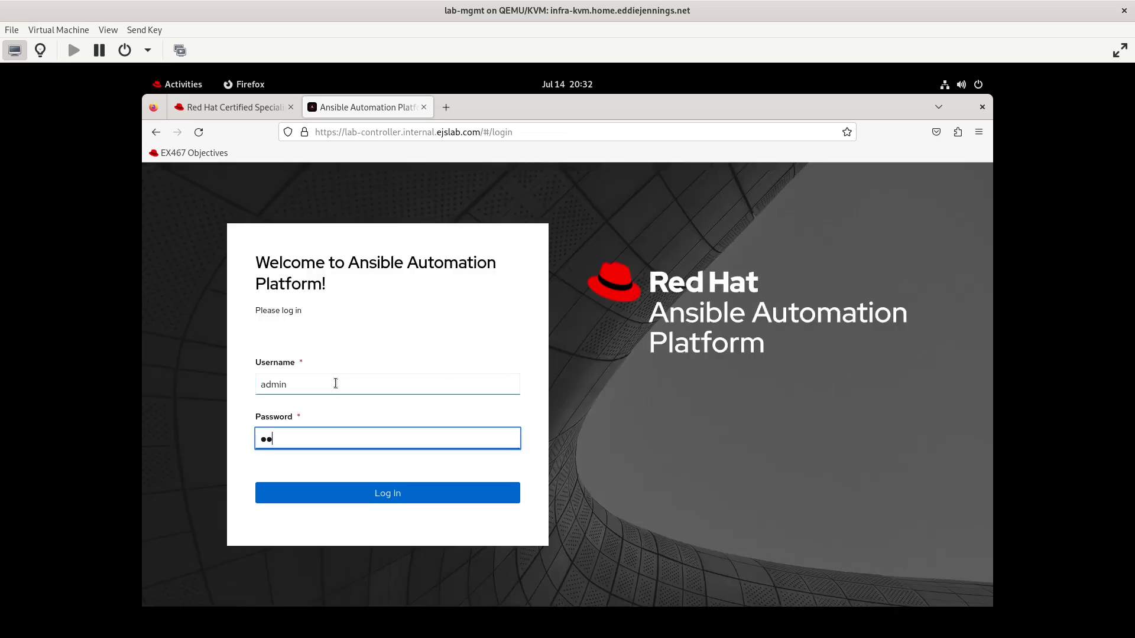
pyautogui.press('Return')
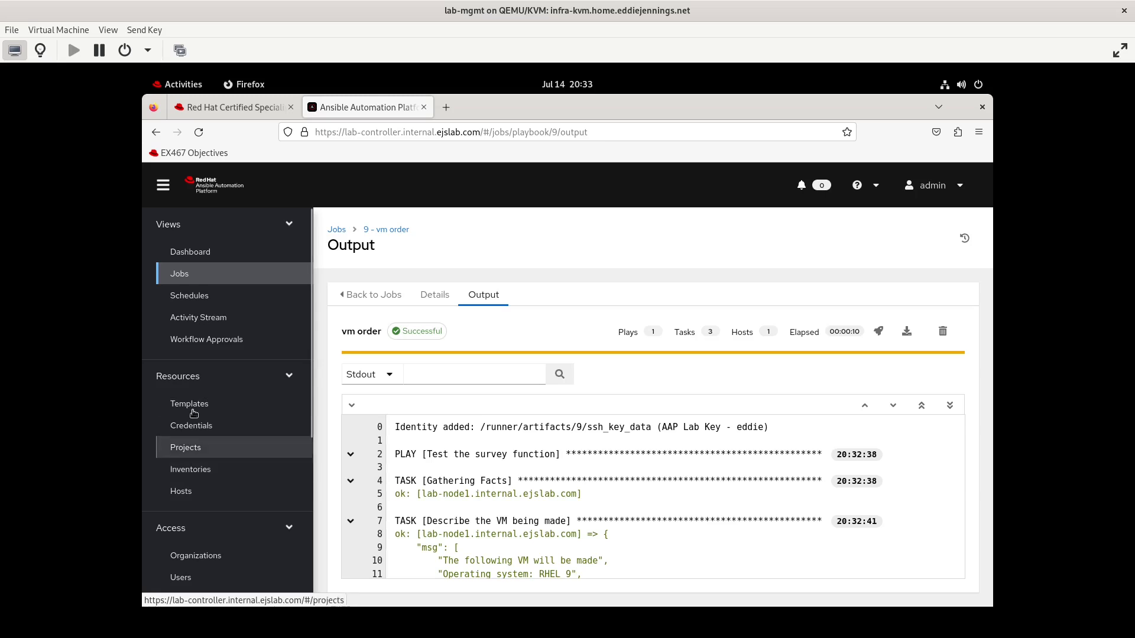
# Open the vm order template's access list to review its user and team roles
pyautogui.scroll(-5, 204, 500)
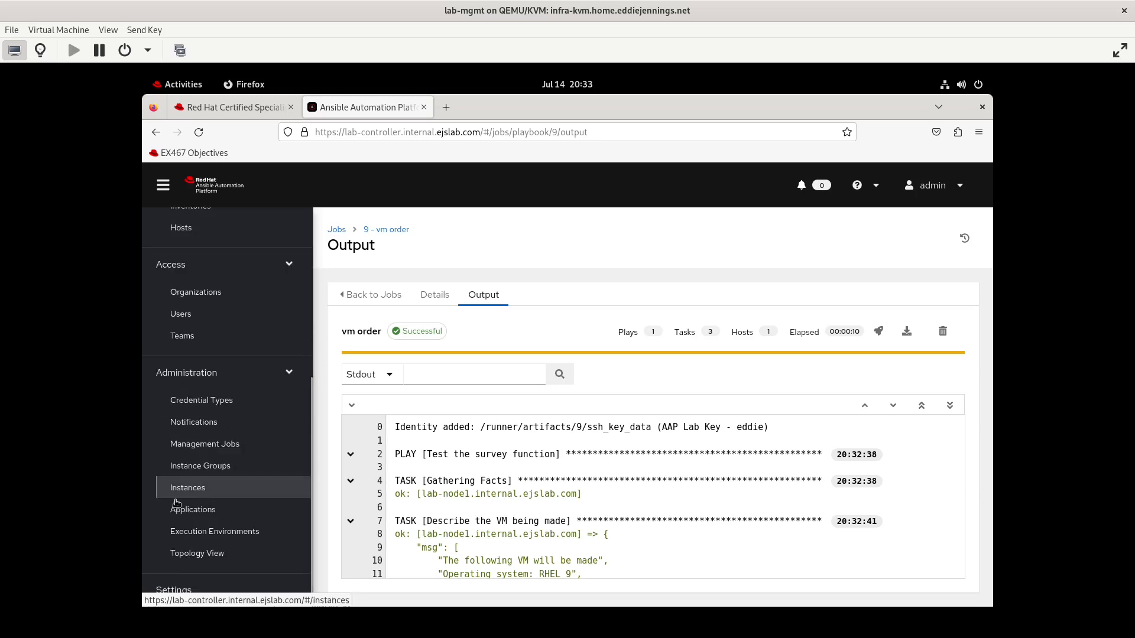
pyautogui.scroll(3, 197, 338)
pyautogui.click(198, 297)
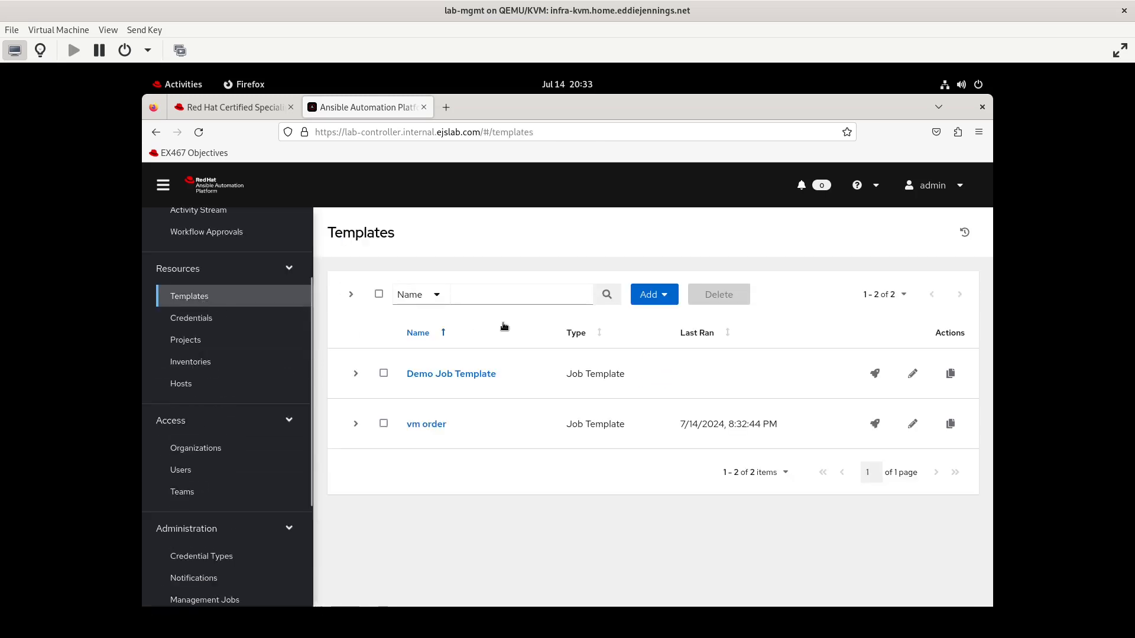
pyautogui.click(436, 421)
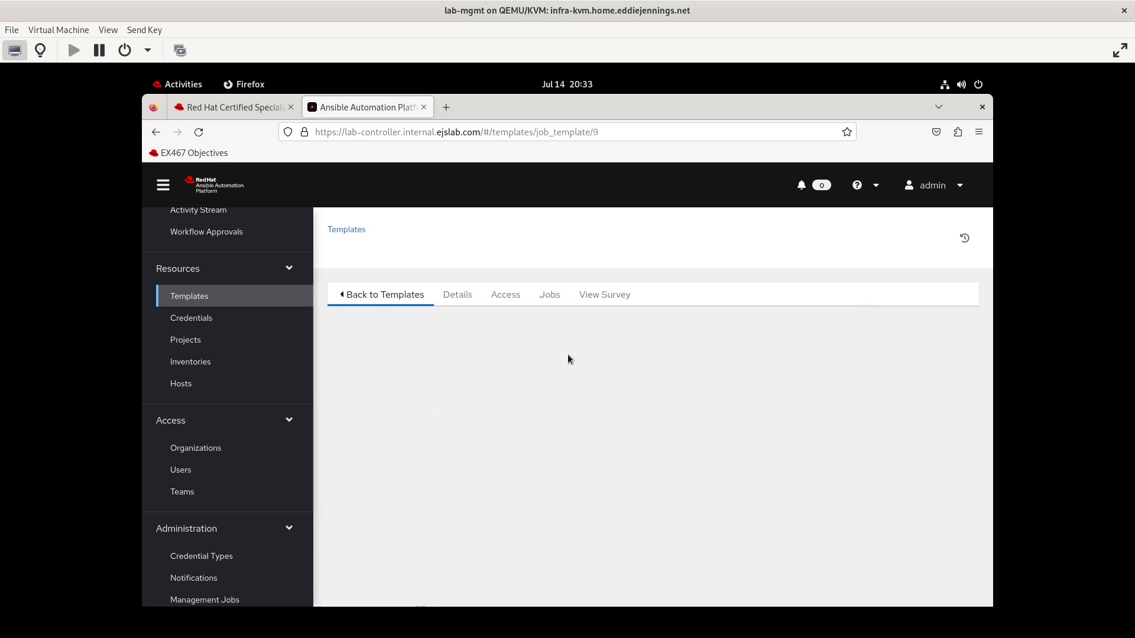
pyautogui.scroll(-1, 611, 516)
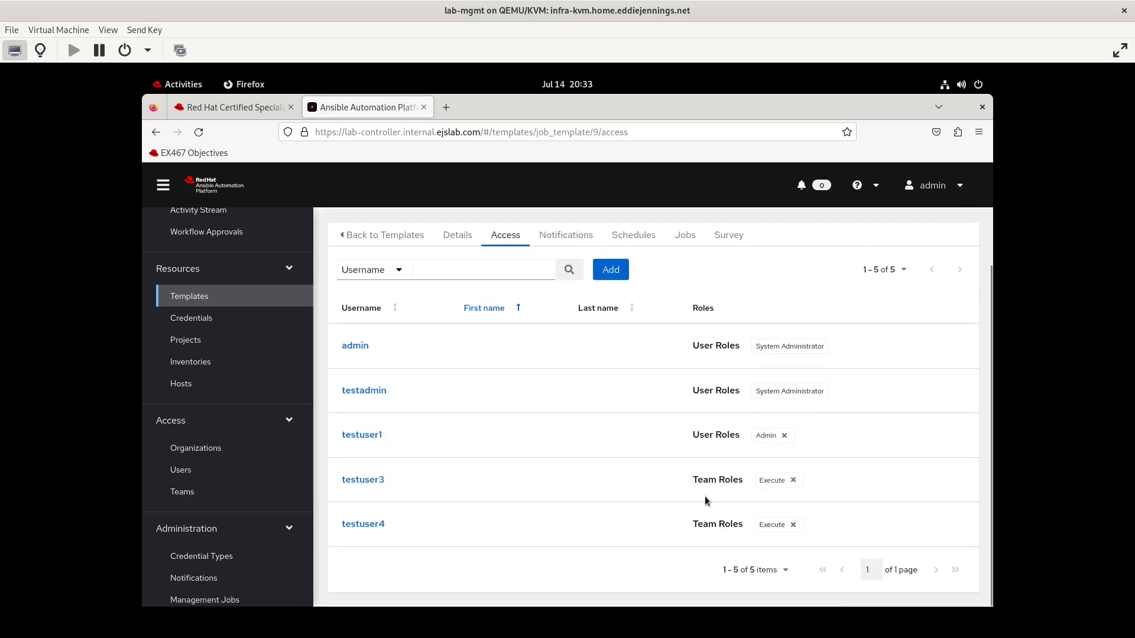
# Remove the team's Execute role from the vm order template's access list
pyautogui.click(793, 480)
pyautogui.click(440, 448)
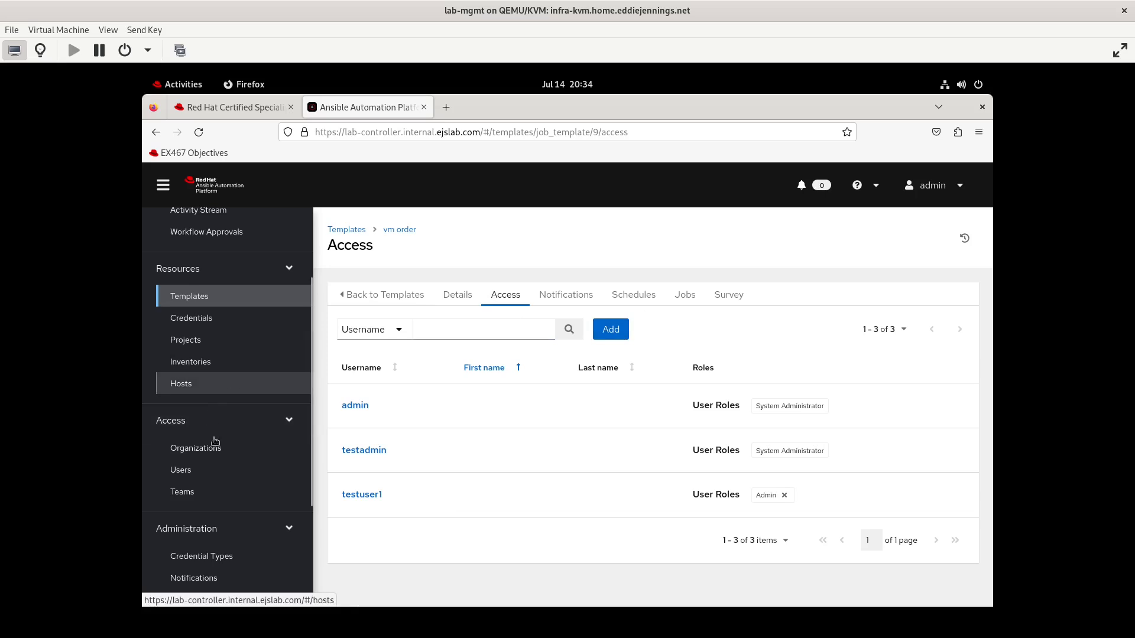
# Open team testteam2's roles and start adding team permissions
pyautogui.click(194, 490)
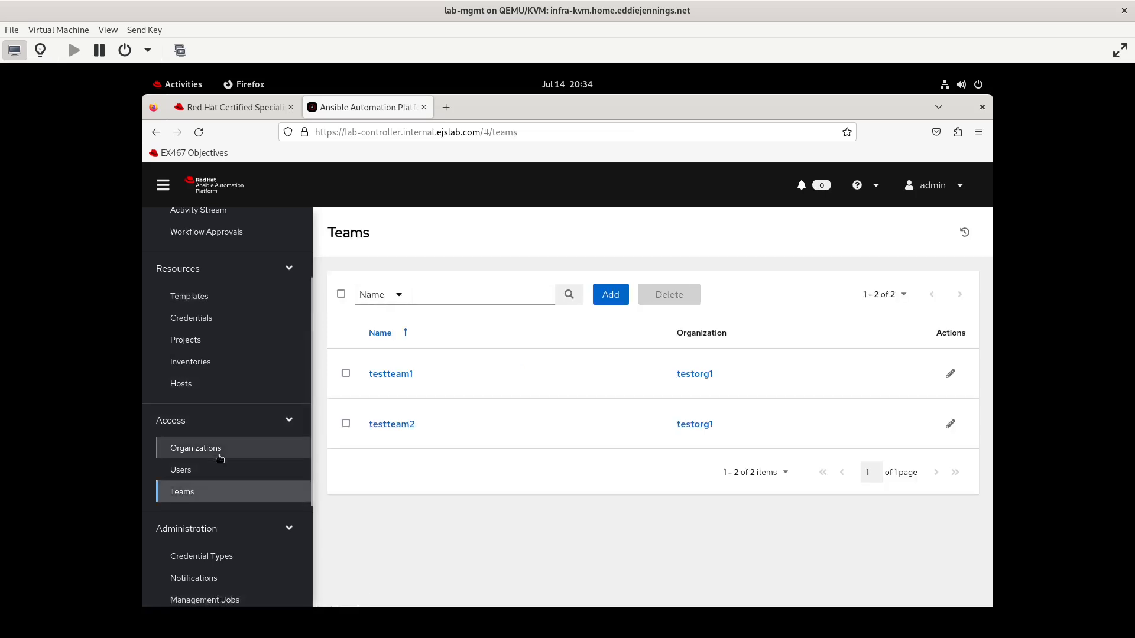
pyautogui.click(407, 426)
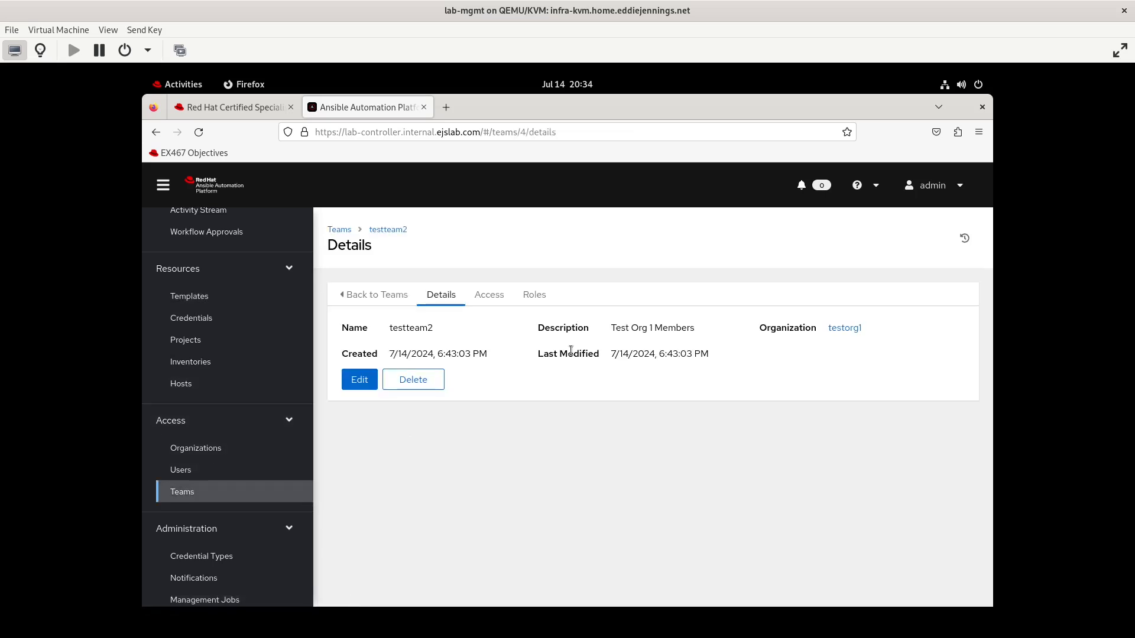
pyautogui.click(533, 298)
pyautogui.click(589, 328)
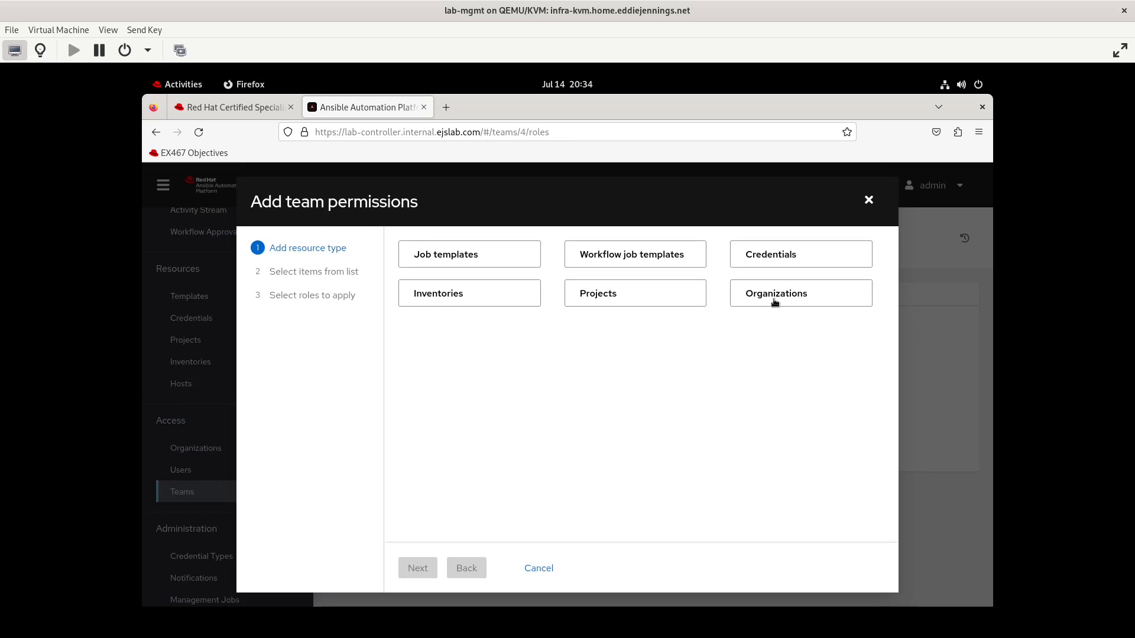
pyautogui.click(481, 256)
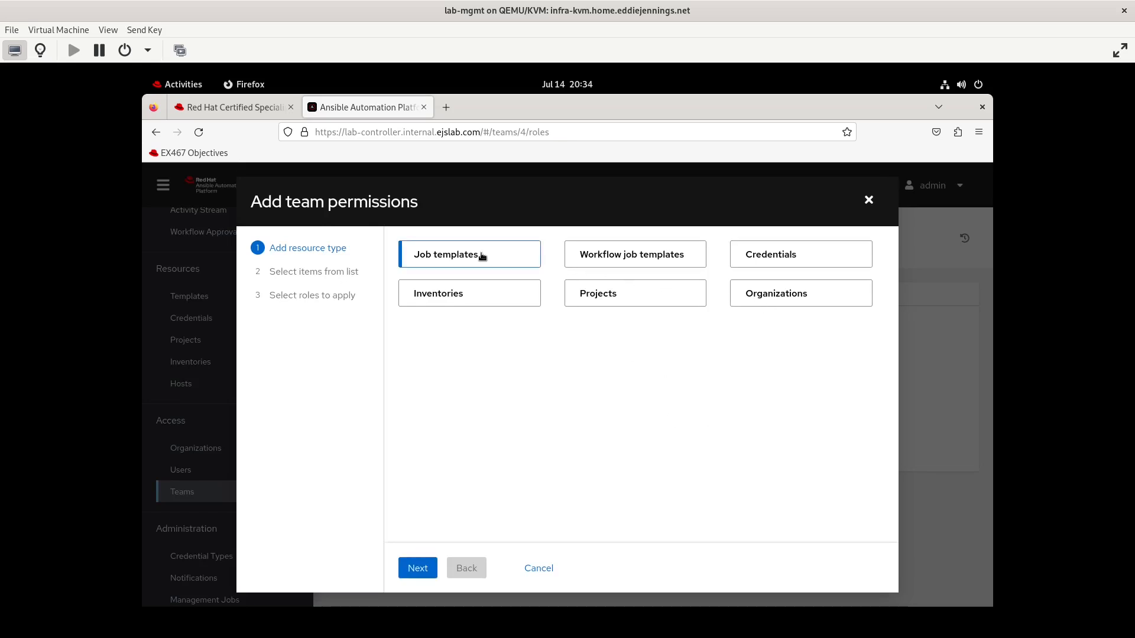
pyautogui.click(418, 569)
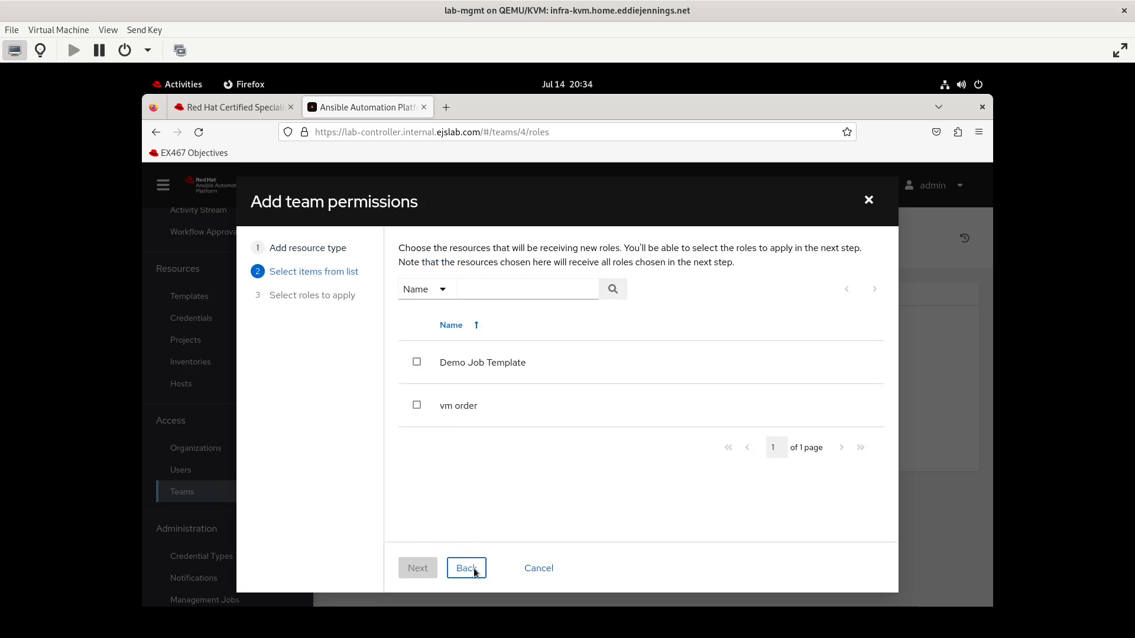
pyautogui.click(474, 571)
# Grant testteam2 the Job Template Admin role on the testorg1 organization
pyautogui.click(771, 304)
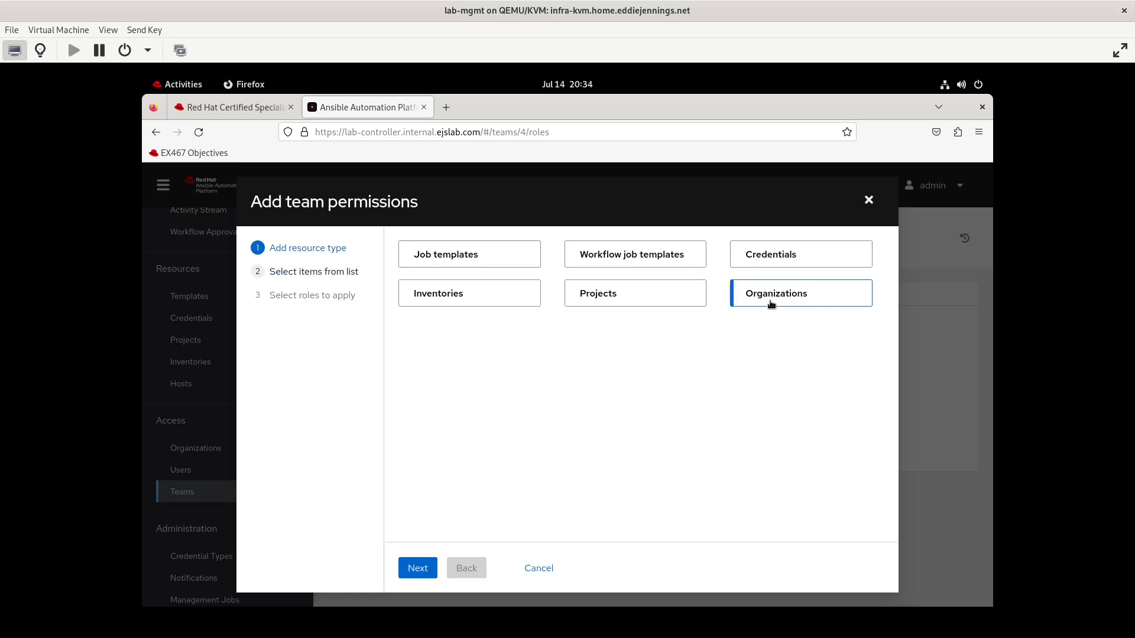
pyautogui.click(407, 571)
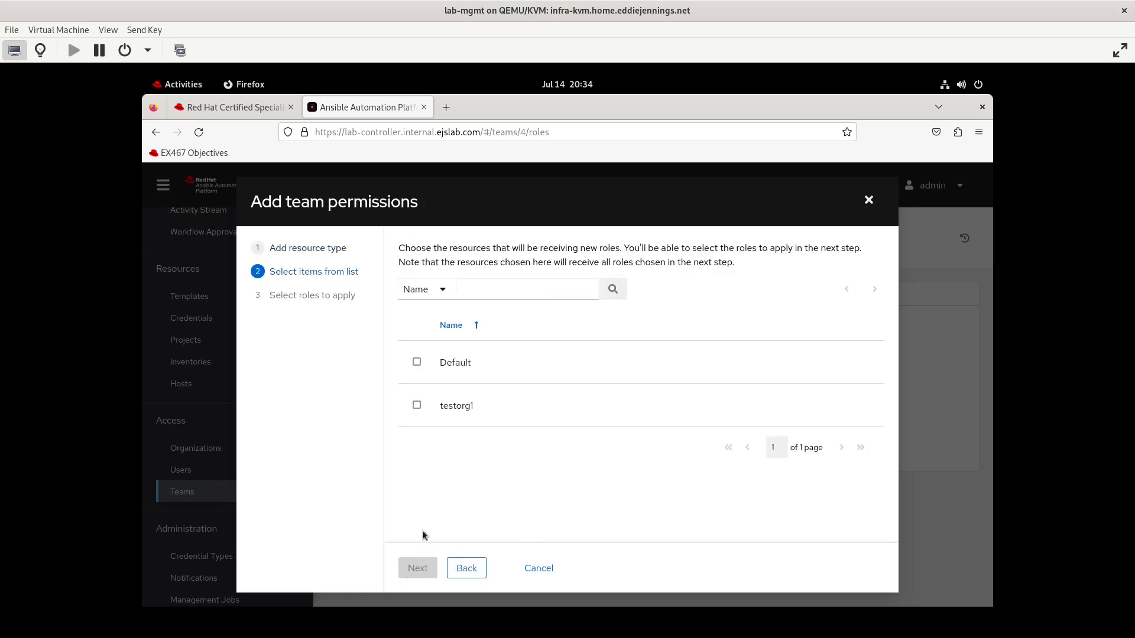
pyautogui.click(417, 408)
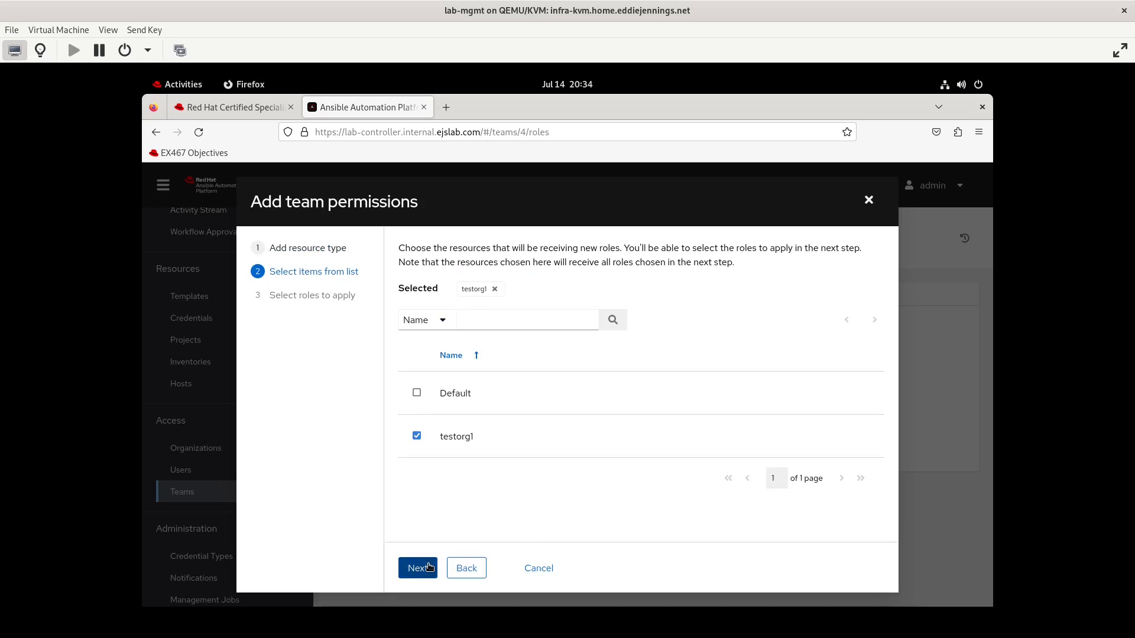
pyautogui.click(421, 568)
pyautogui.click(410, 468)
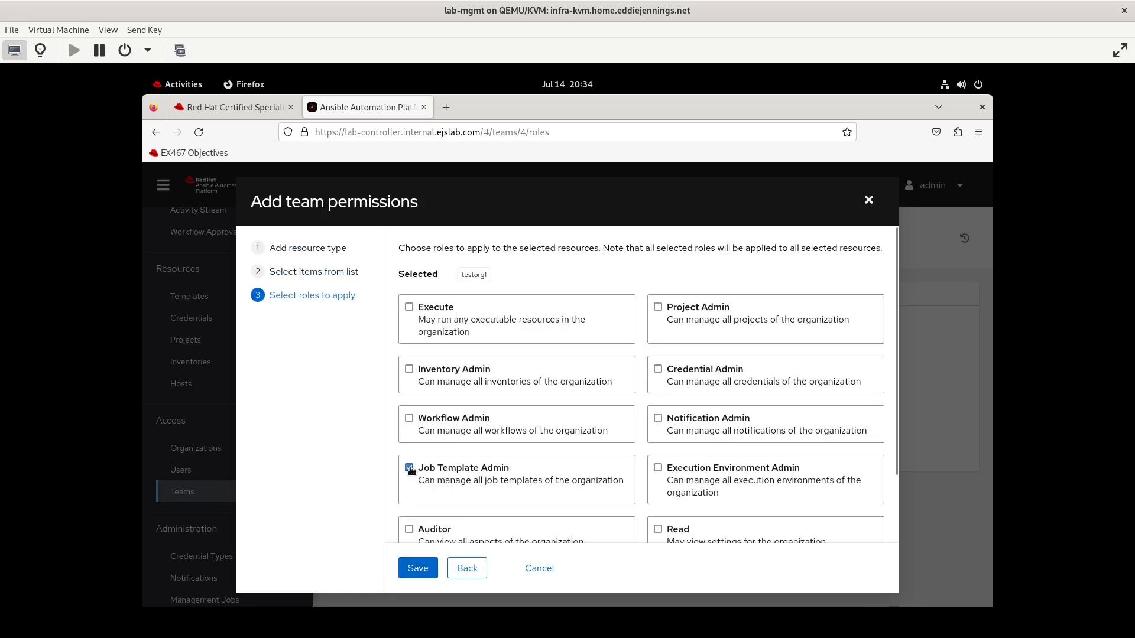
pyautogui.click(418, 568)
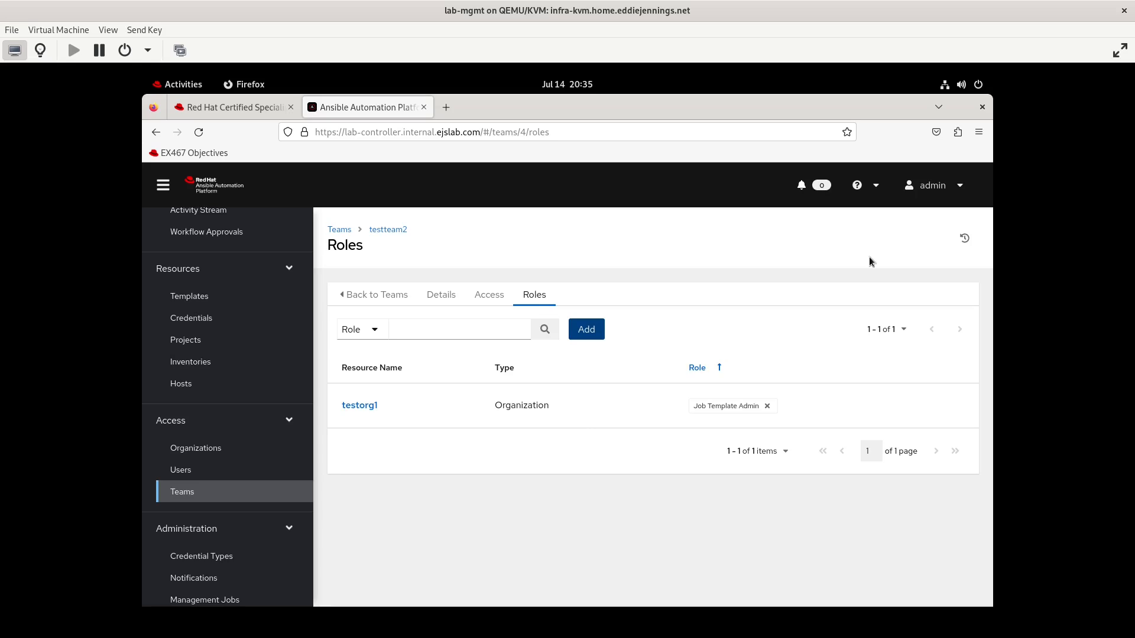
# Log out and sign in as testuser3, pasting the account password
pyautogui.click(961, 188)
pyautogui.click(920, 239)
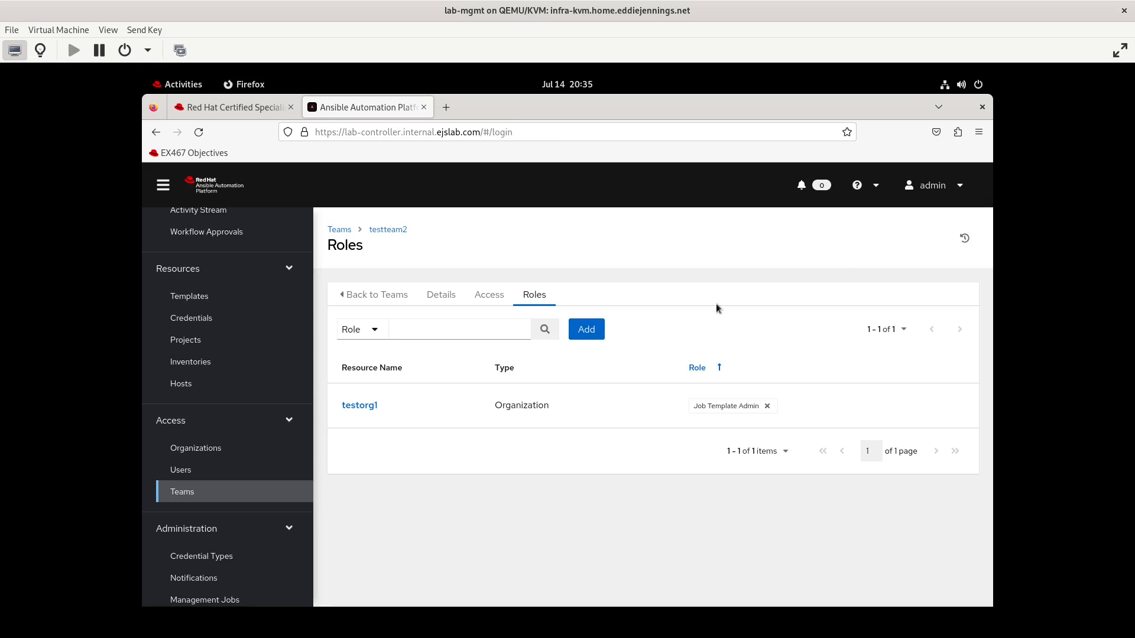
pyautogui.write('te')
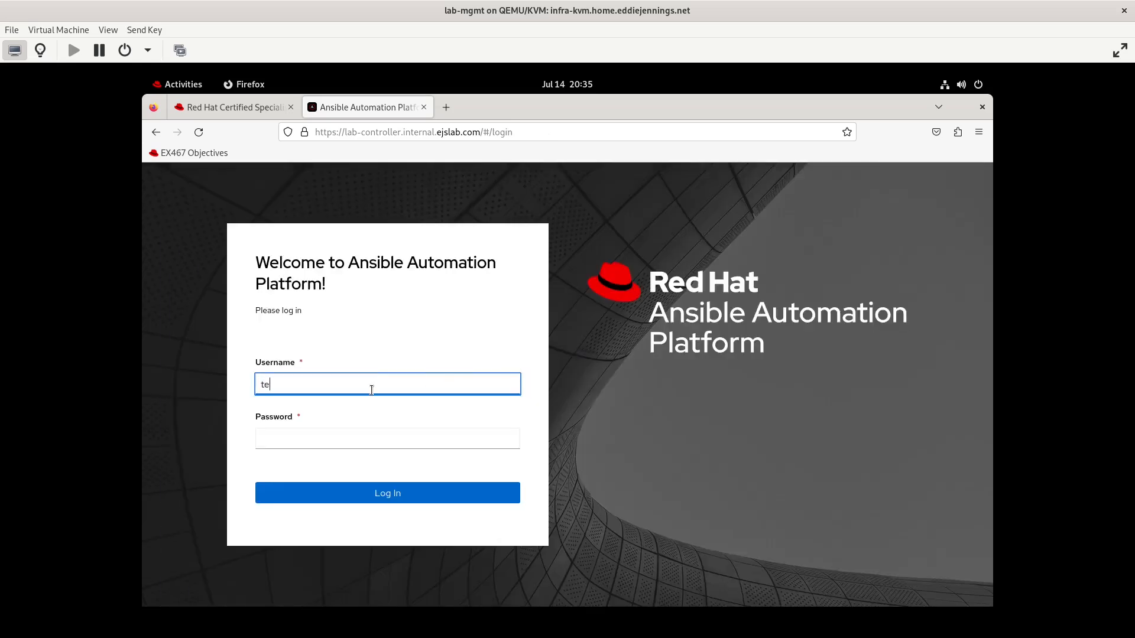
pyautogui.write('stuser3')
pyautogui.press('Tab')
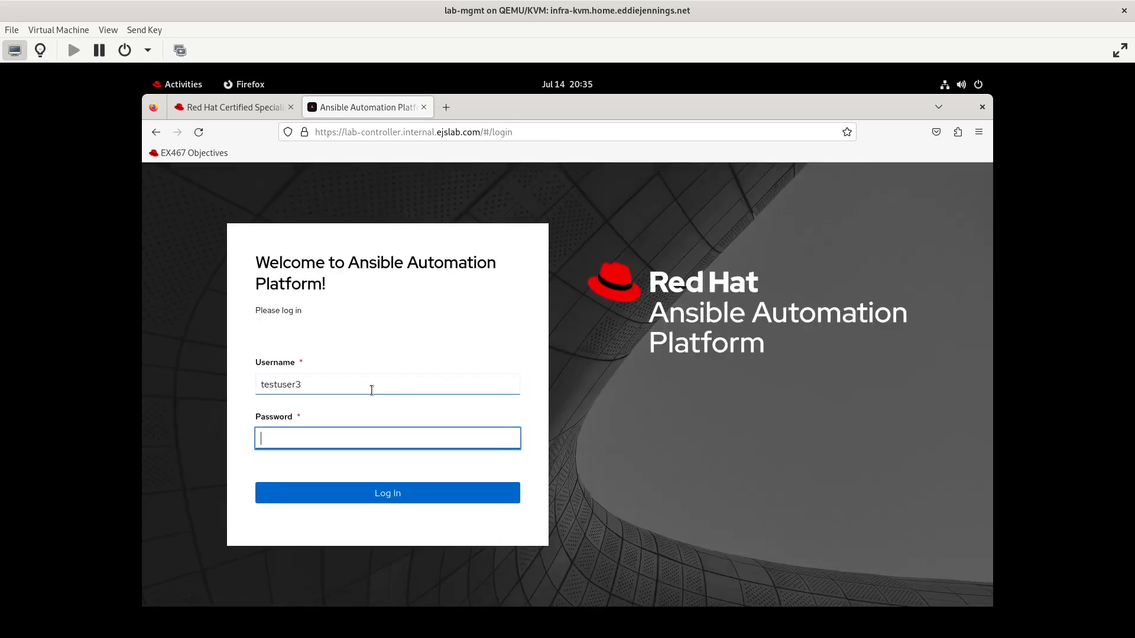
pyautogui.hotkey('ctrl', 'v')
pyautogui.press('Return')
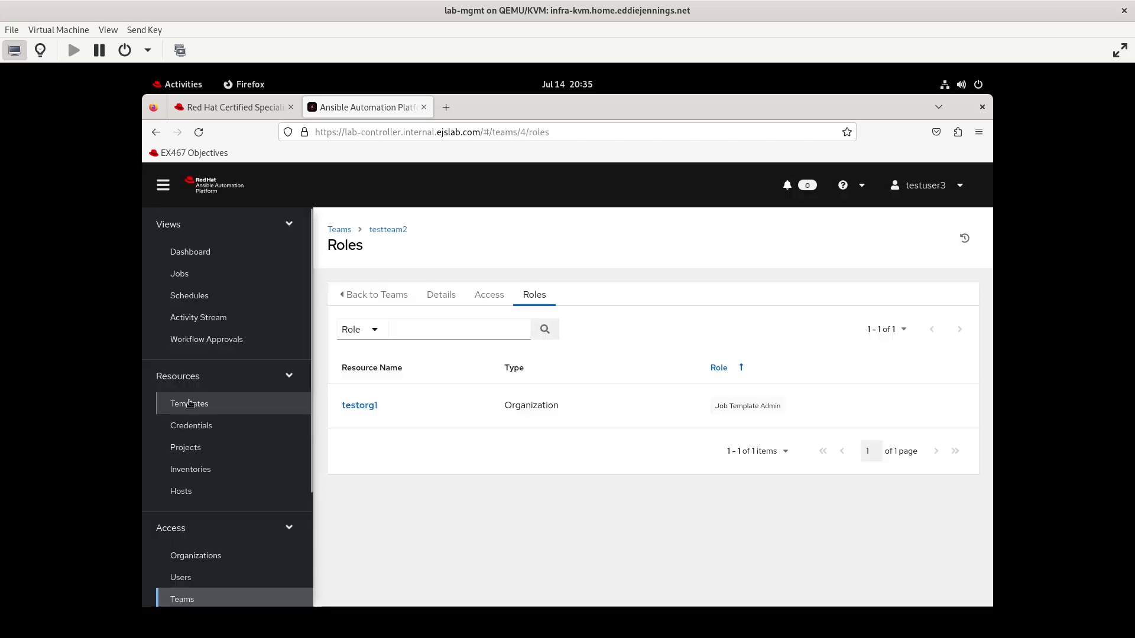
# Open the vm order template's access list as testuser3 to review its roles
pyautogui.click(189, 405)
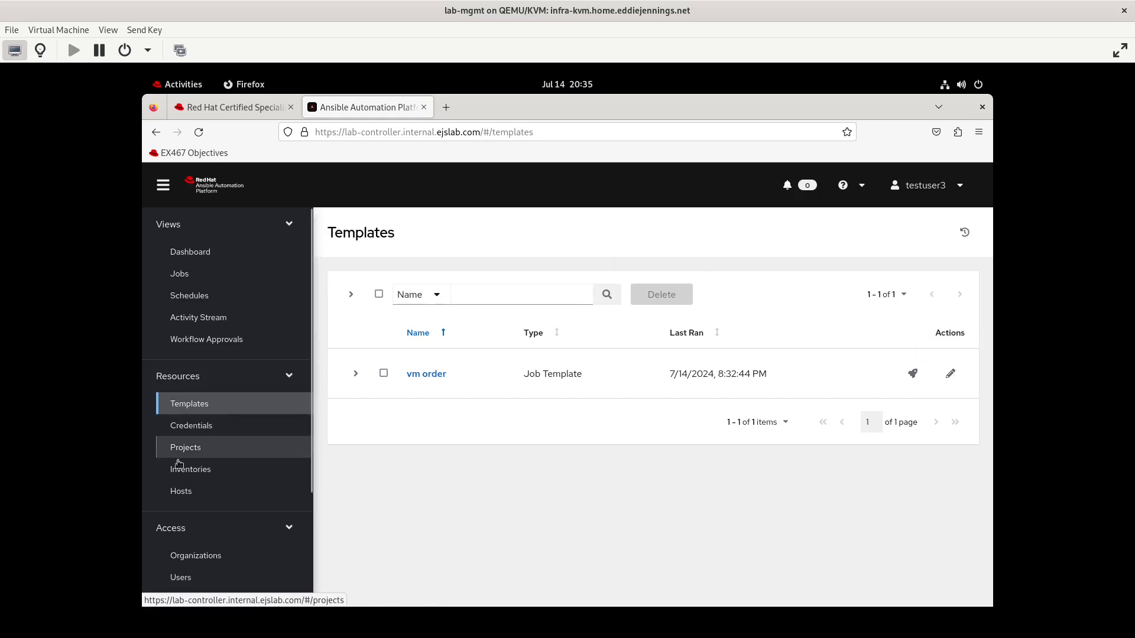
pyautogui.click(419, 374)
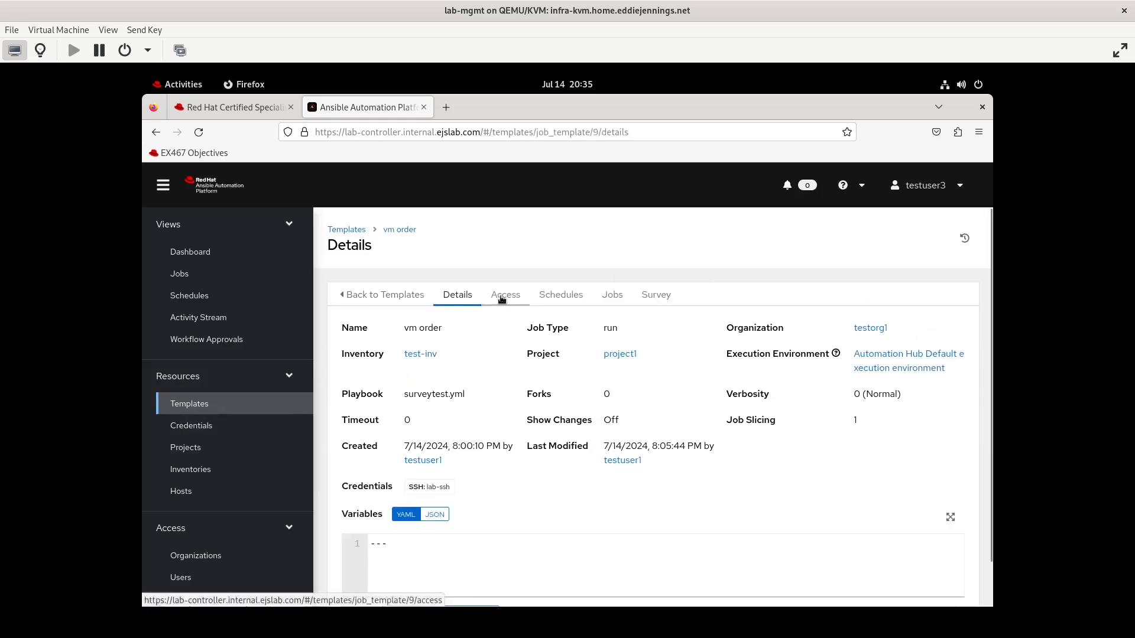
pyautogui.click(505, 295)
pyautogui.scroll(-2, 524, 442)
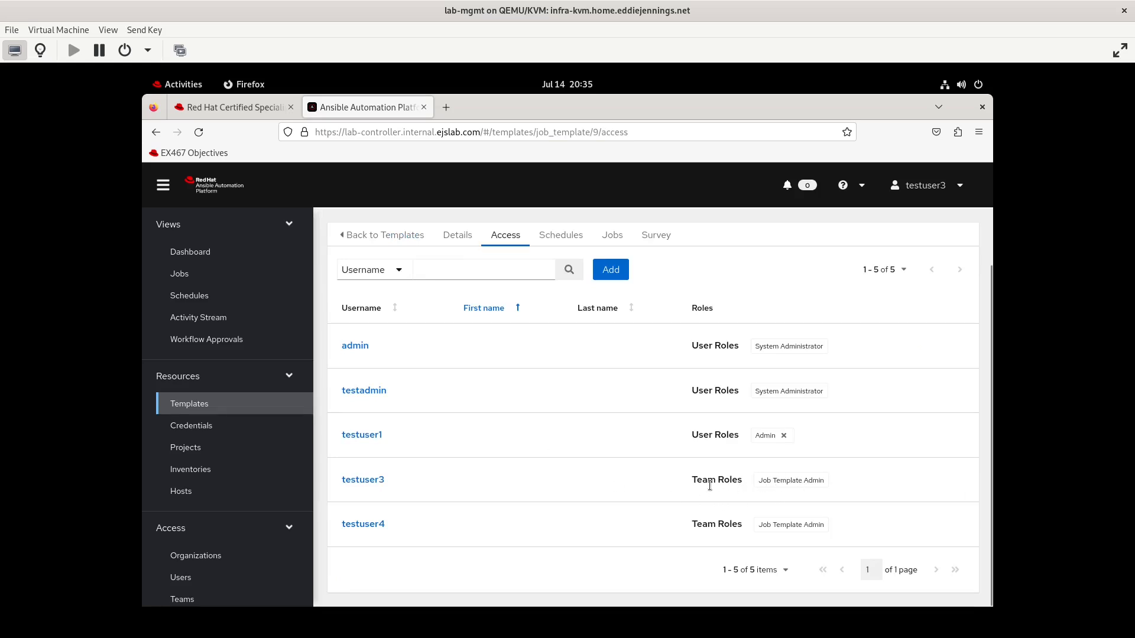
# Check the EX467 objectives page, then return to the template's access list
pyautogui.click(250, 107)
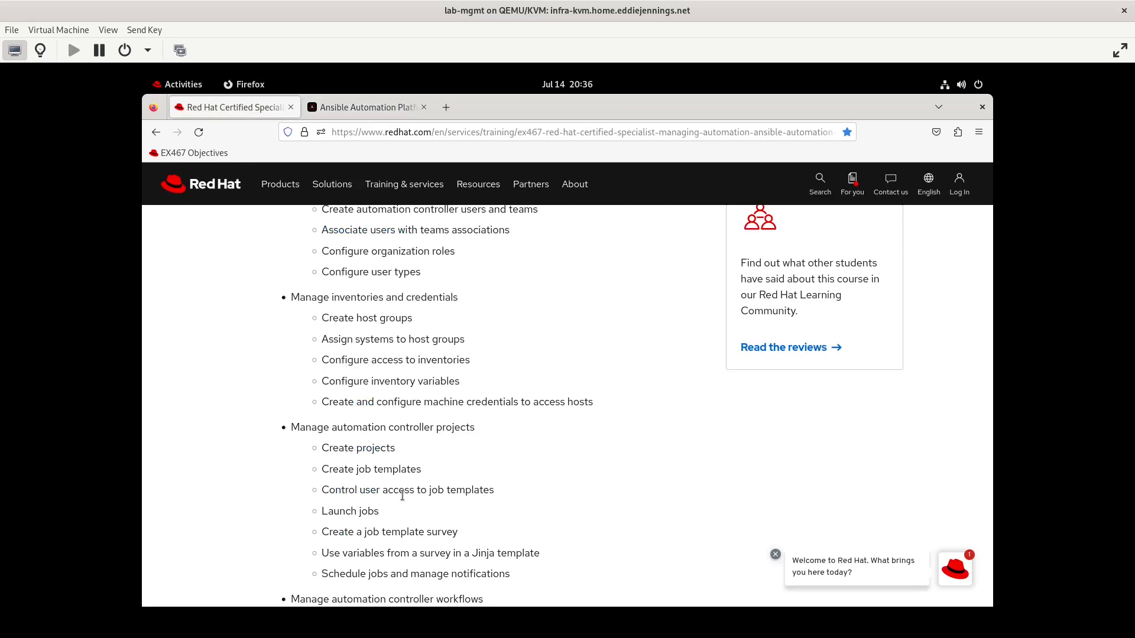
pyautogui.click(385, 113)
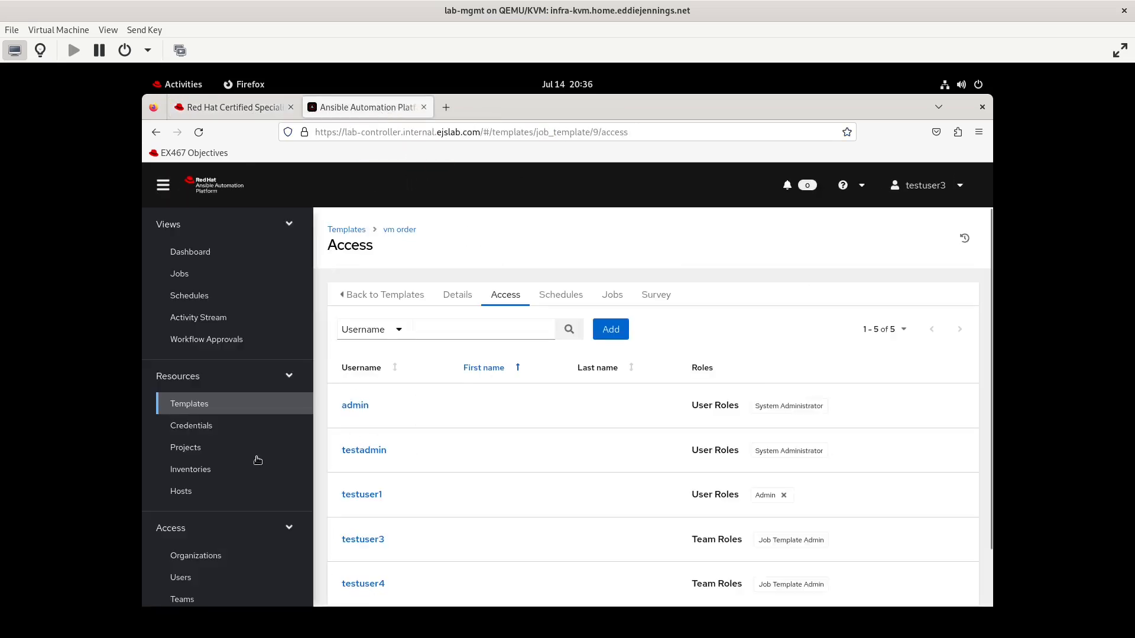
pyautogui.scroll(-4, 257, 468)
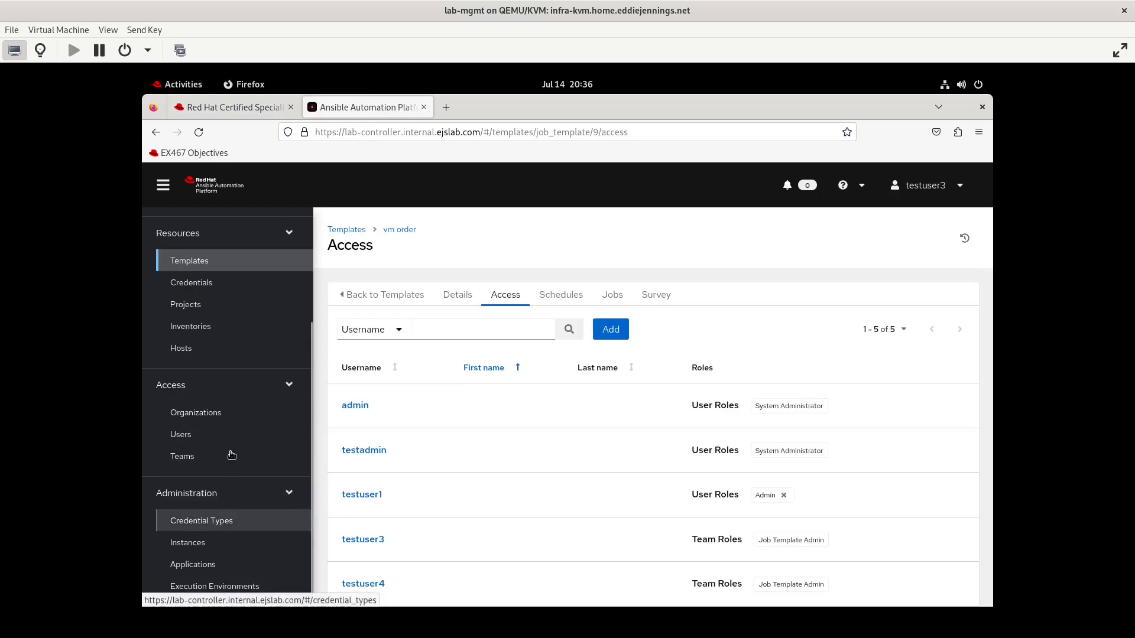
pyautogui.scroll(1, 232, 455)
pyautogui.scroll(3, 232, 455)
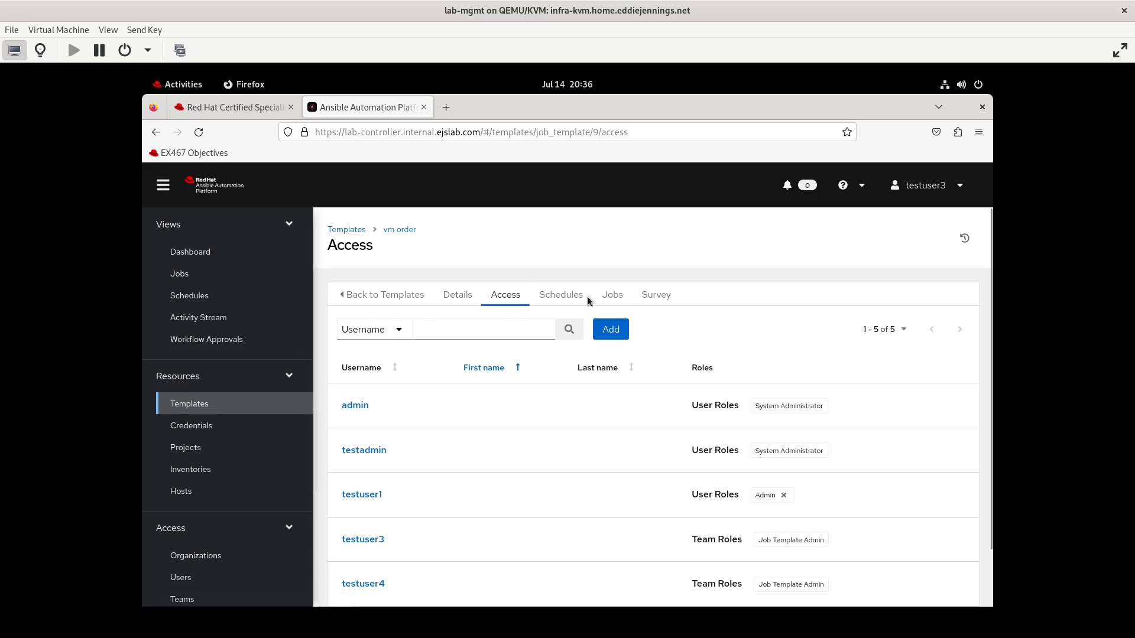
# Open the vm order template's details and its edit form as testuser3
pyautogui.click(463, 293)
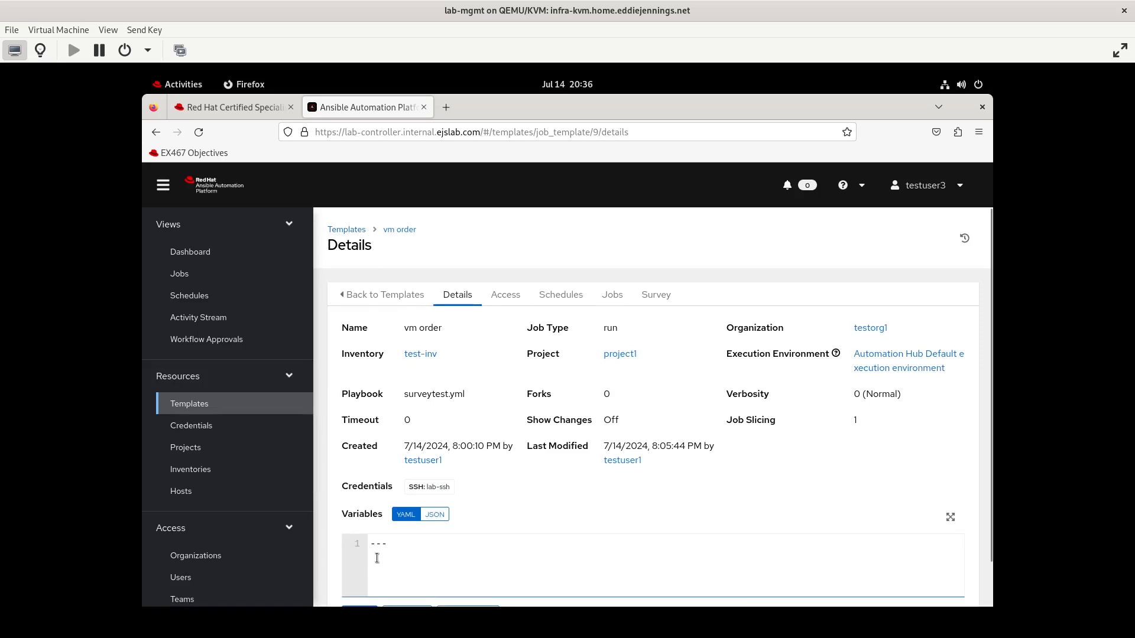
pyautogui.scroll(-2, 378, 561)
pyautogui.click(366, 572)
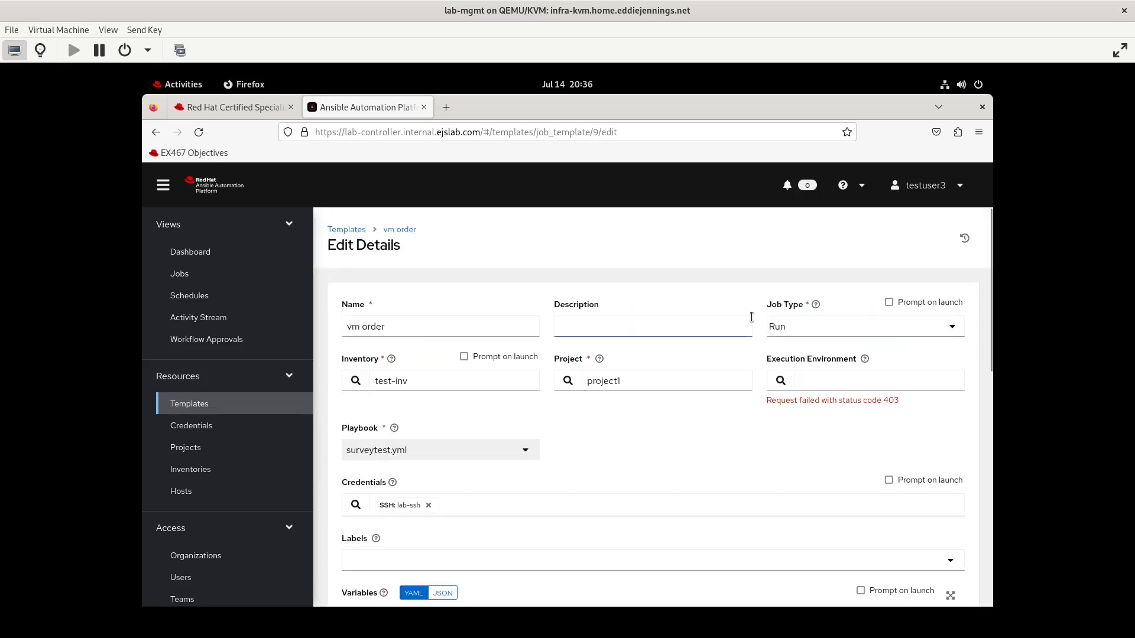
# Log out and sign back in as admin, entering the account password
pyautogui.click(943, 188)
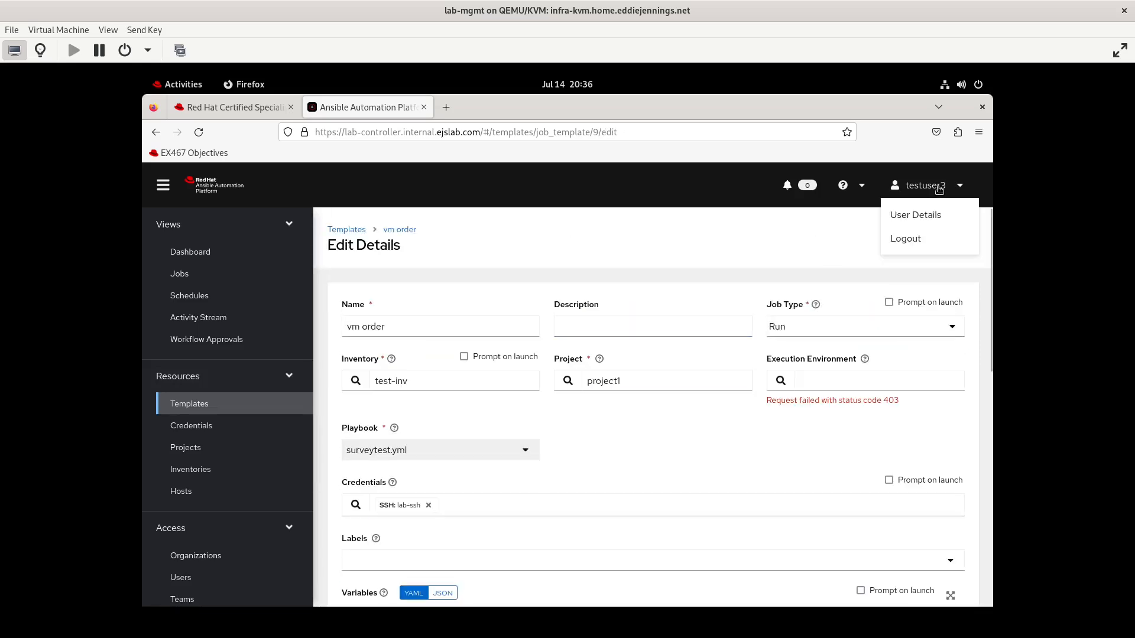
pyautogui.click(917, 237)
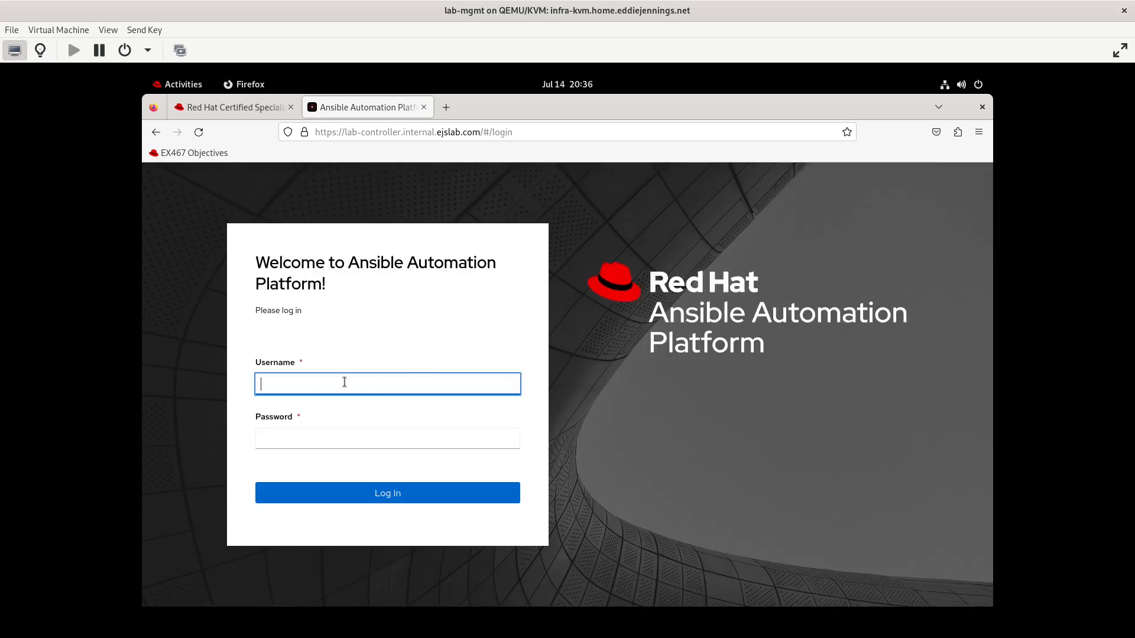
pyautogui.write('admin')
pyautogui.press('Tab')
pyautogui.write('**********')
pyautogui.press('Return')
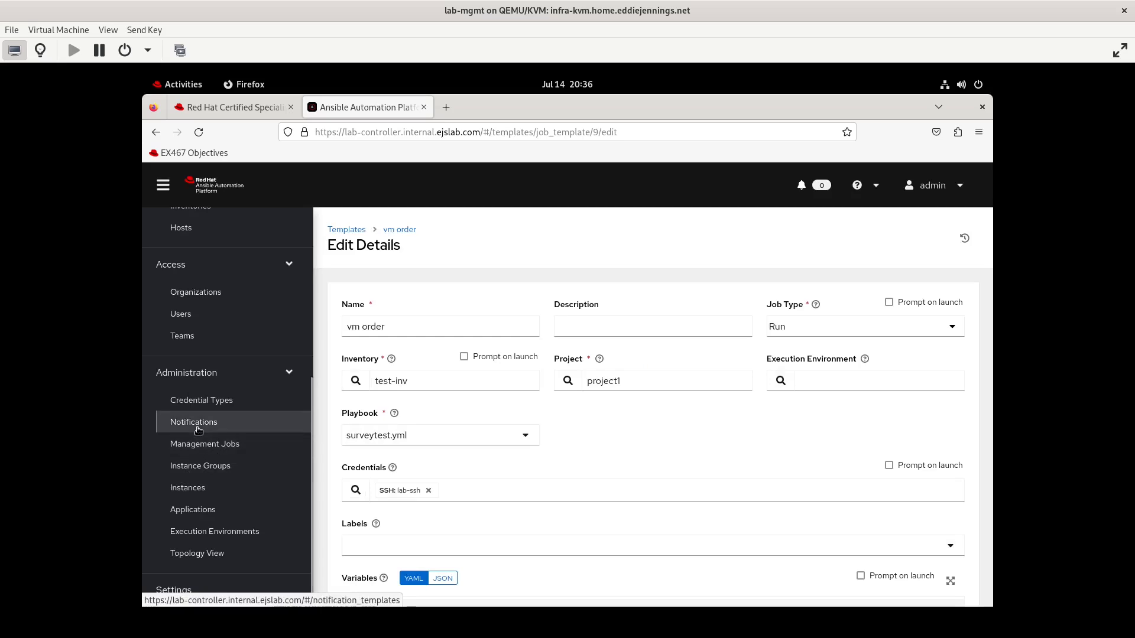
# Start a new notification template named email notification for organization testorg1
pyautogui.click(198, 431)
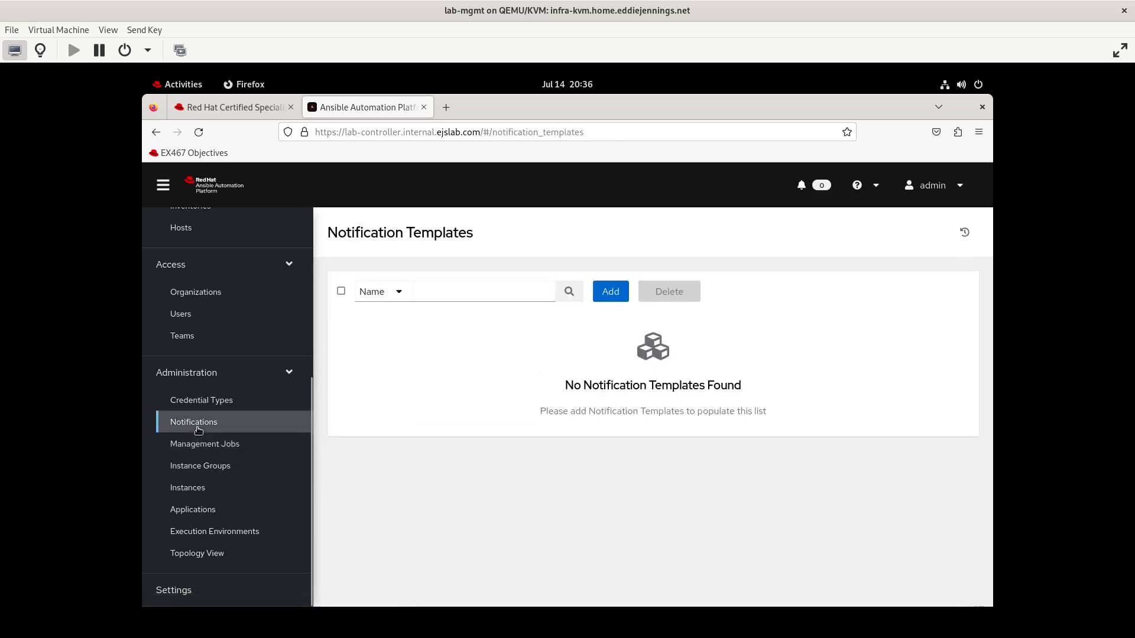
pyautogui.click(626, 290)
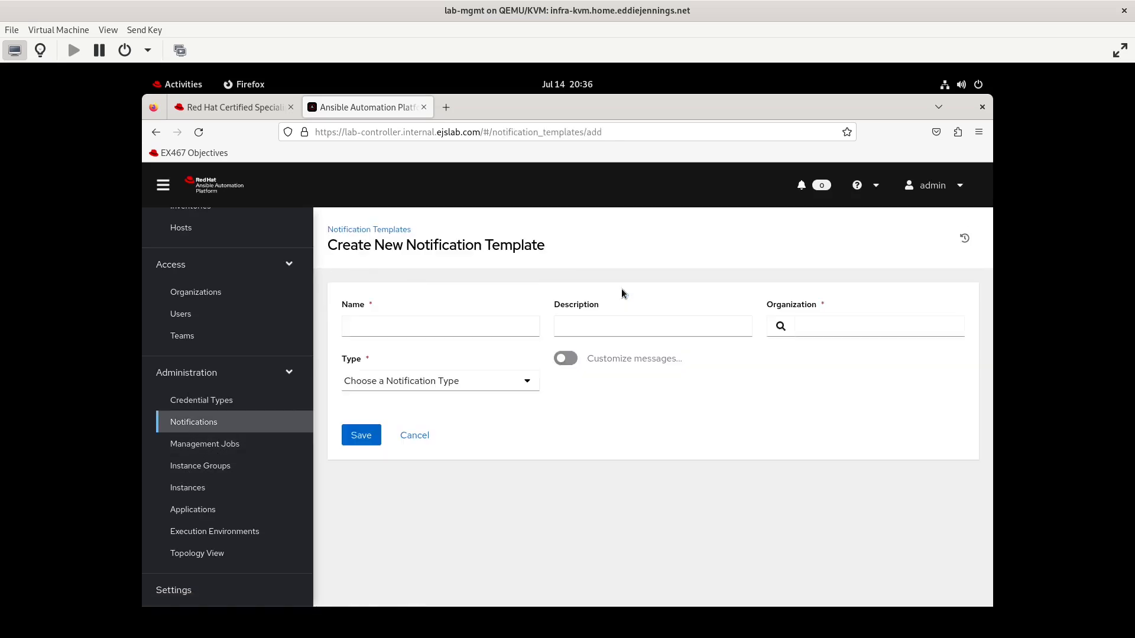
pyautogui.click(445, 323)
pyautogui.write('email notif')
pyautogui.click(780, 326)
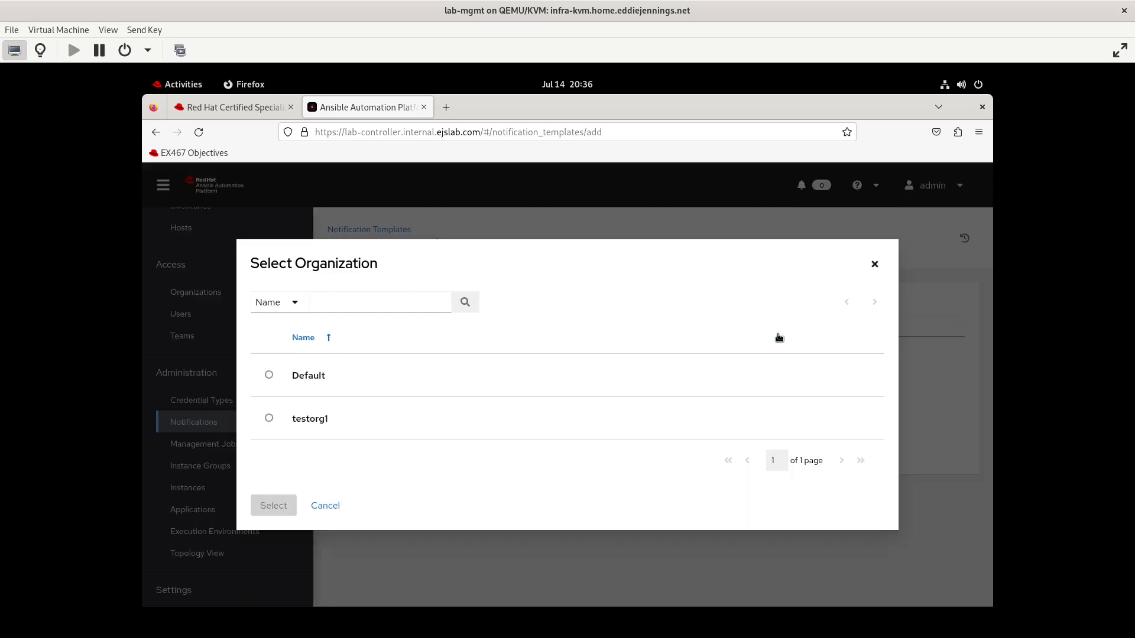
pyautogui.click(269, 419)
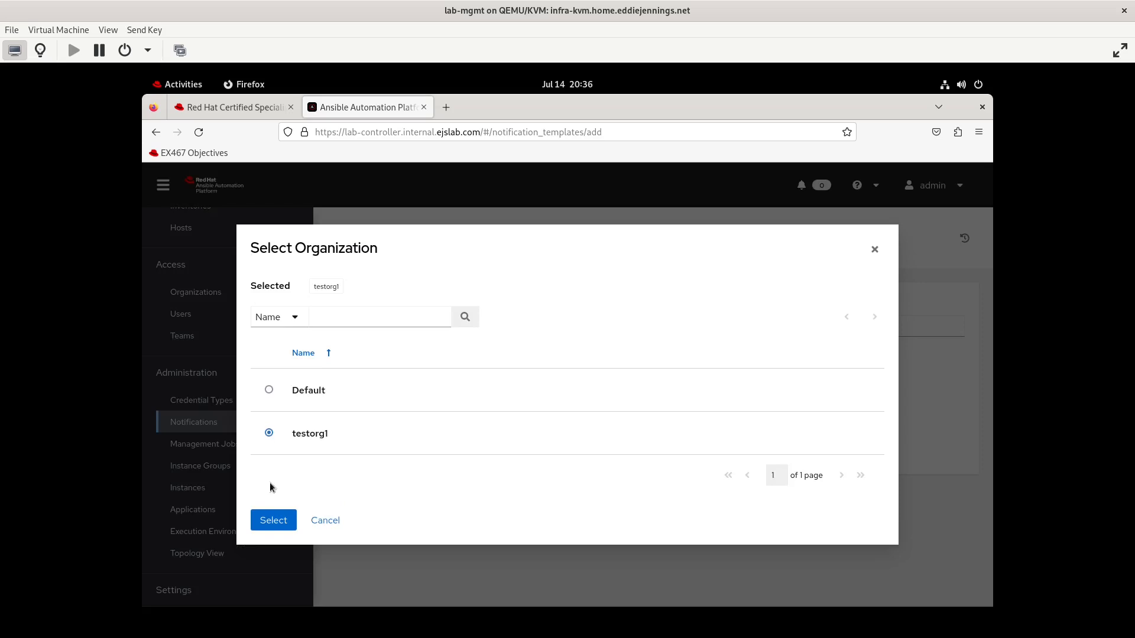
pyautogui.click(272, 520)
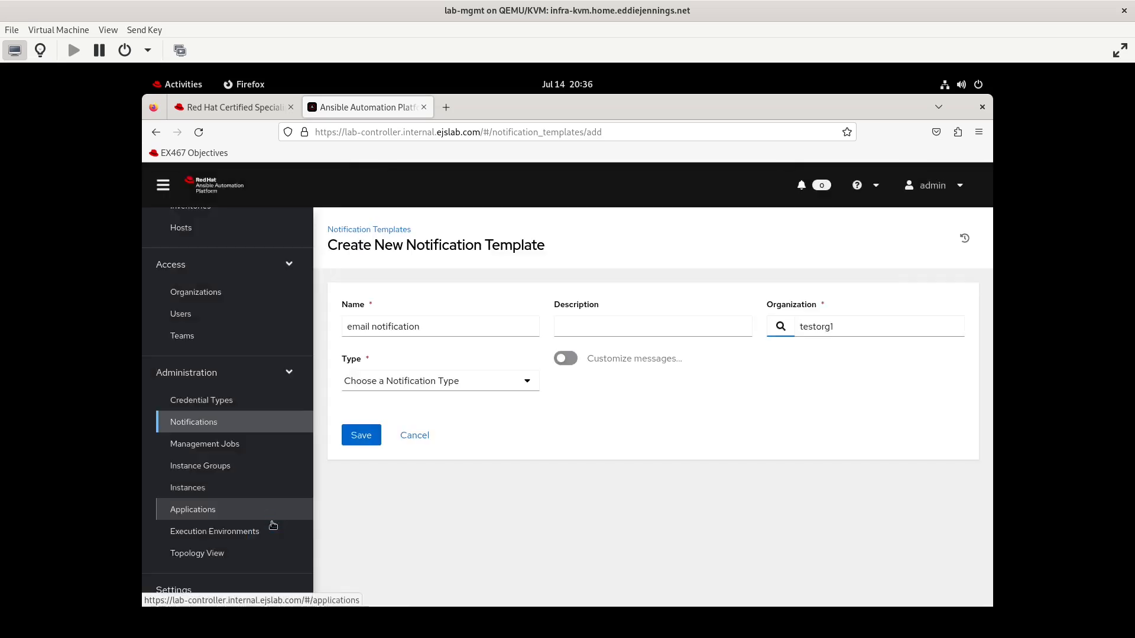
# Preview the IRC notification type's fields and switch the custom messages option on and back off
pyautogui.click(498, 384)
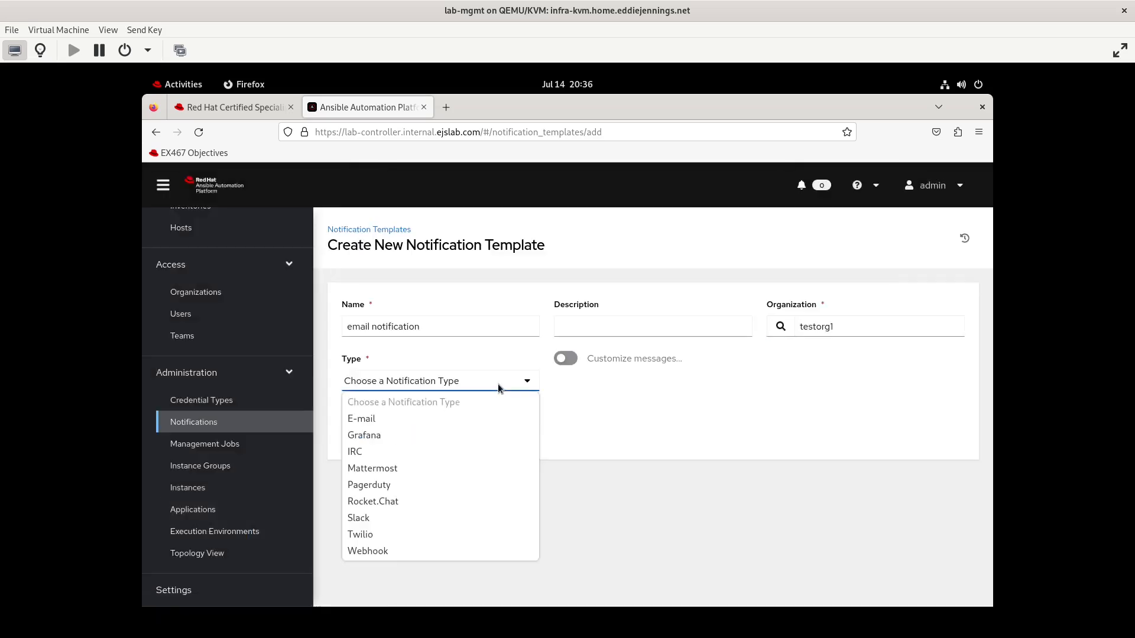
pyautogui.click(451, 449)
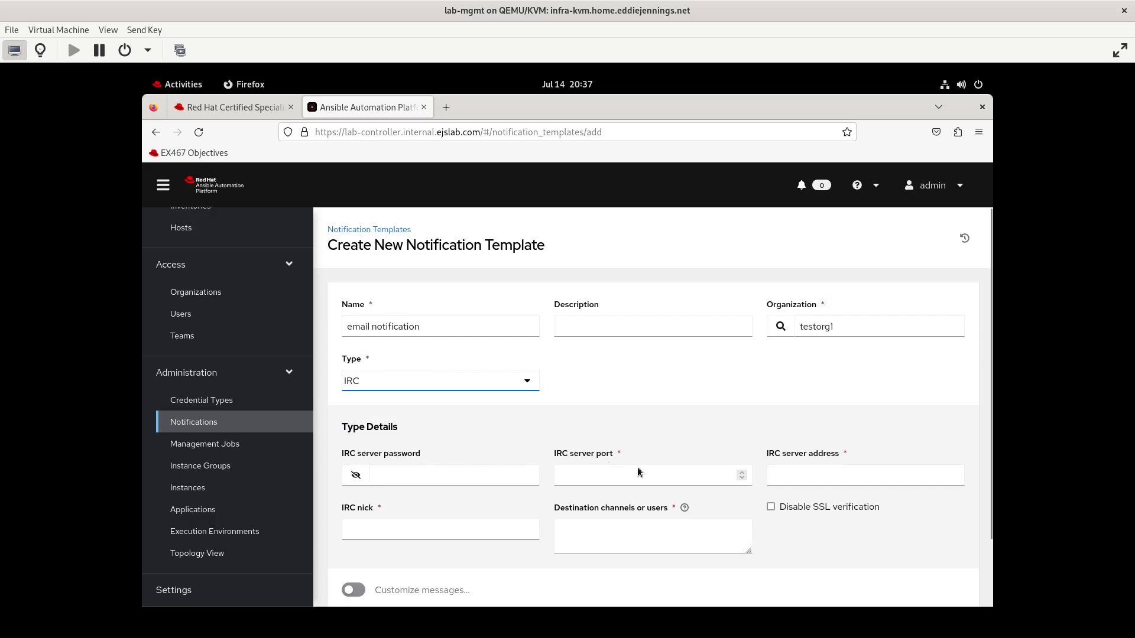
pyautogui.click(535, 529)
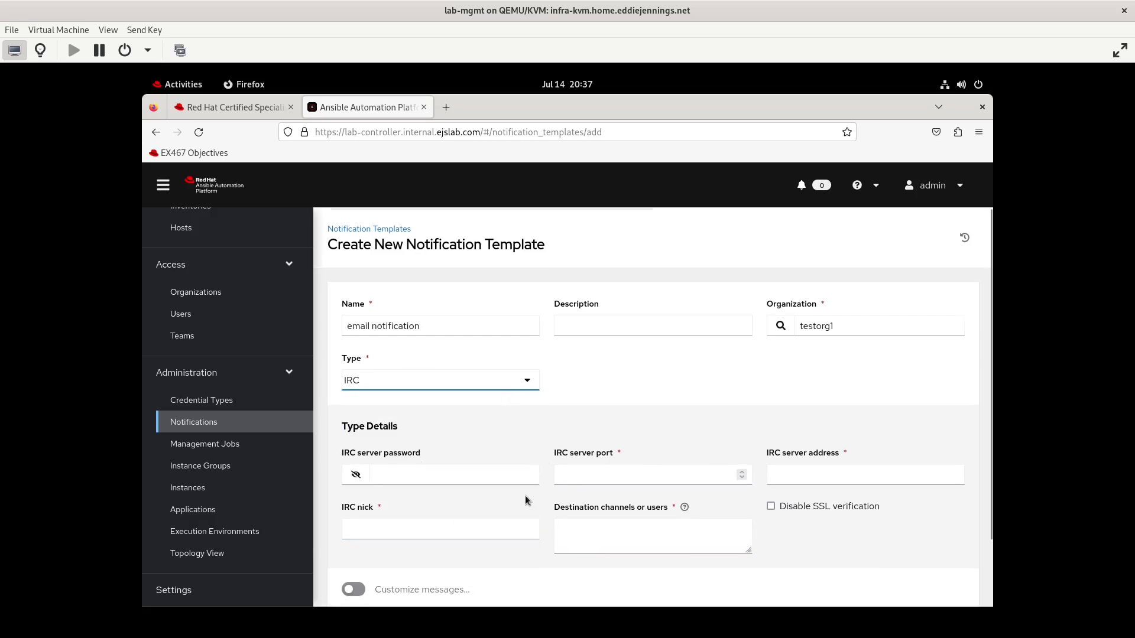
pyautogui.scroll(-2, 526, 499)
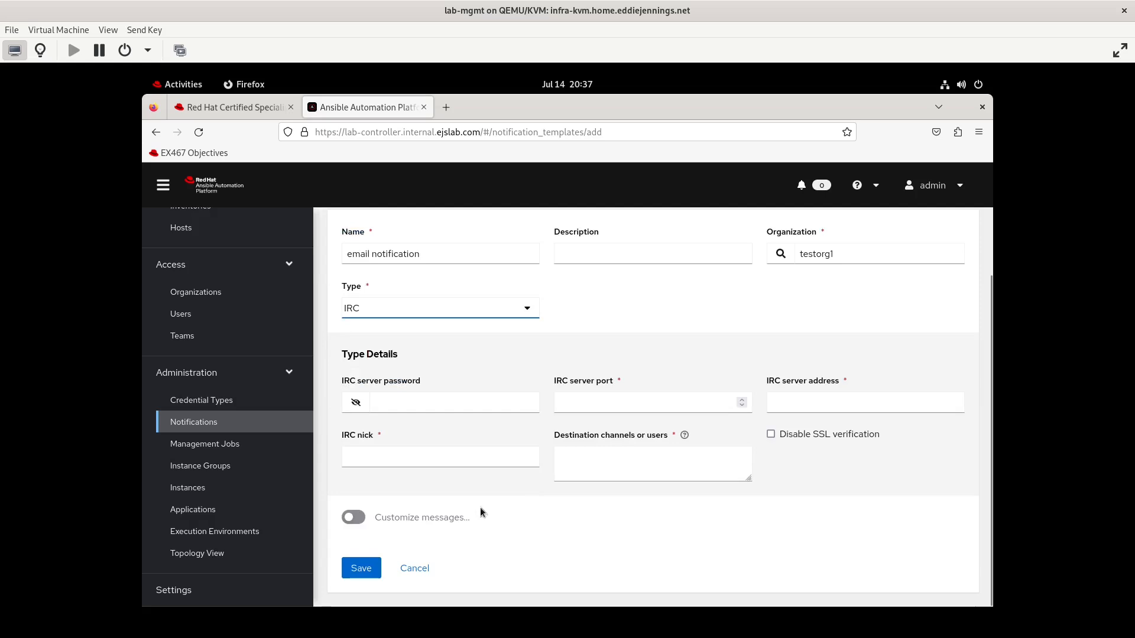
pyautogui.click(352, 519)
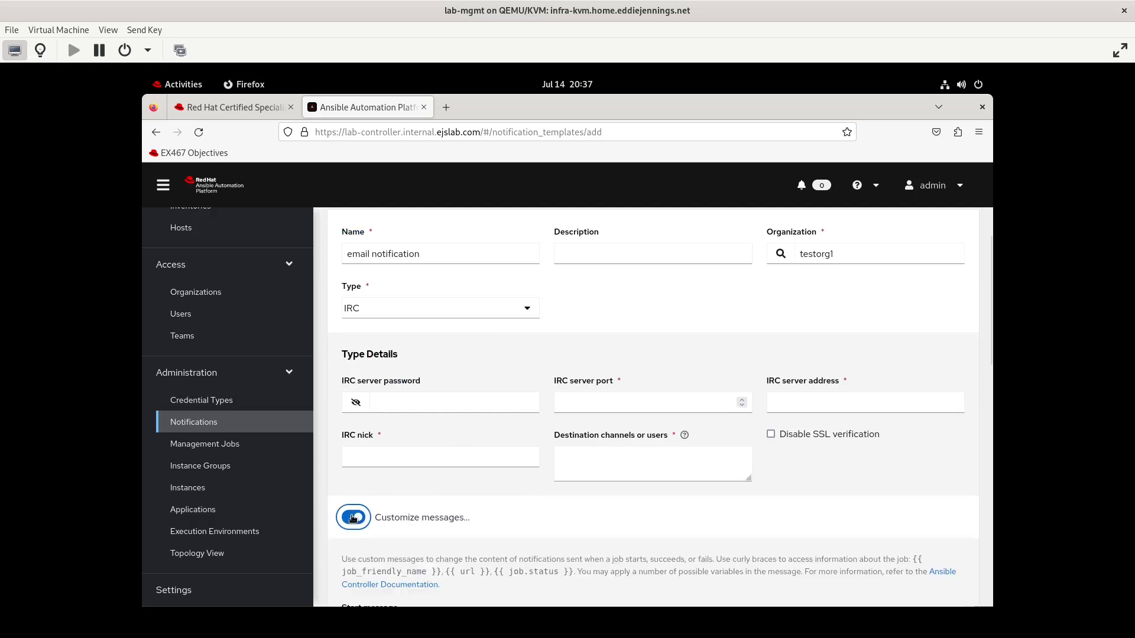
pyautogui.scroll(-4, 508, 531)
pyautogui.click(436, 399)
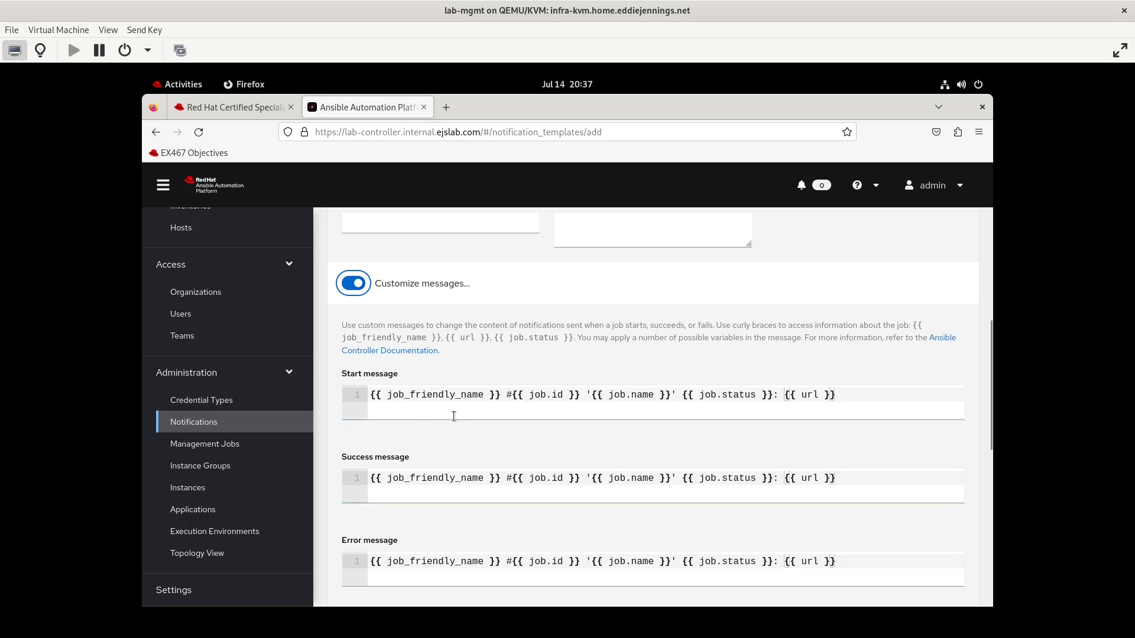
pyautogui.scroll(1, 519, 424)
pyautogui.scroll(5, 519, 424)
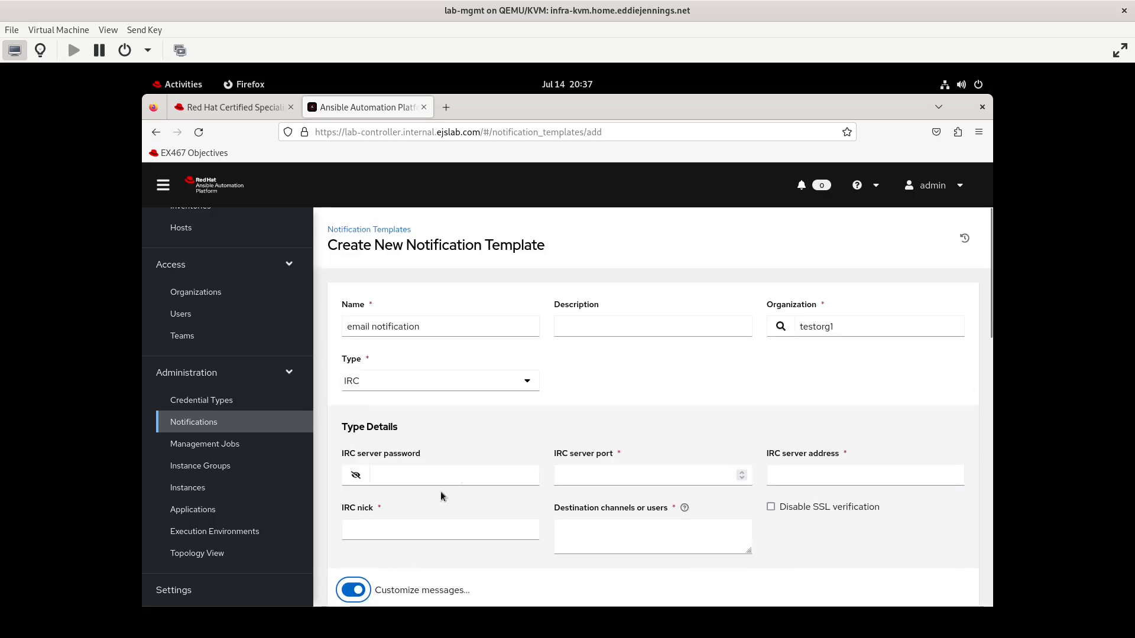
pyautogui.click(359, 590)
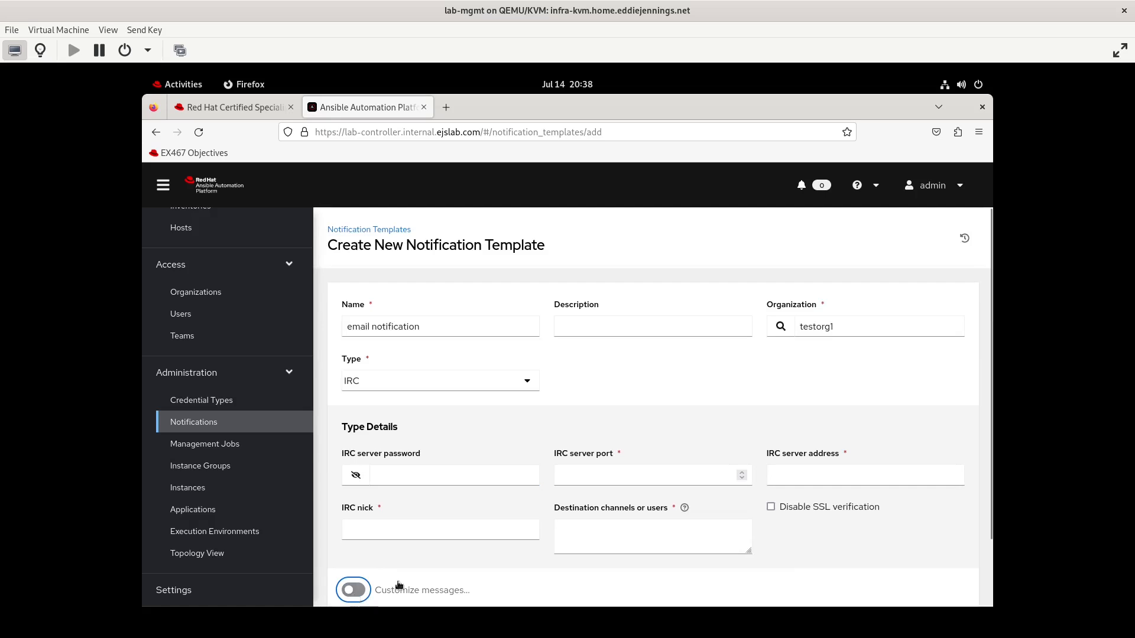
# Set the notification type to E-mail after briefly trying Grafana and Webhook
pyautogui.click(439, 381)
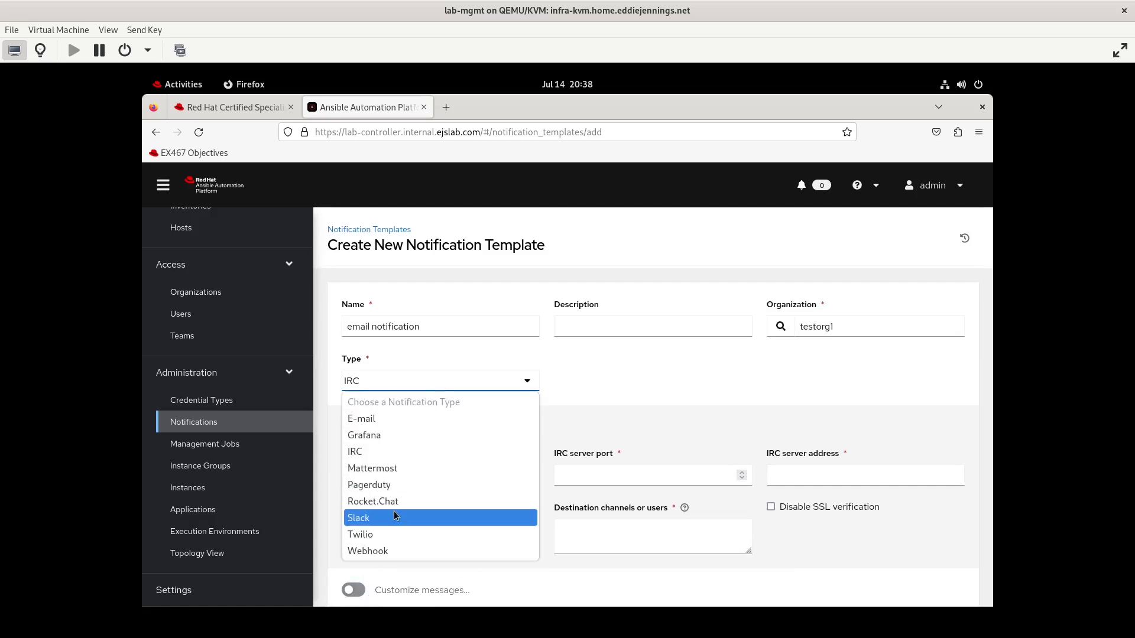
pyautogui.click(394, 429)
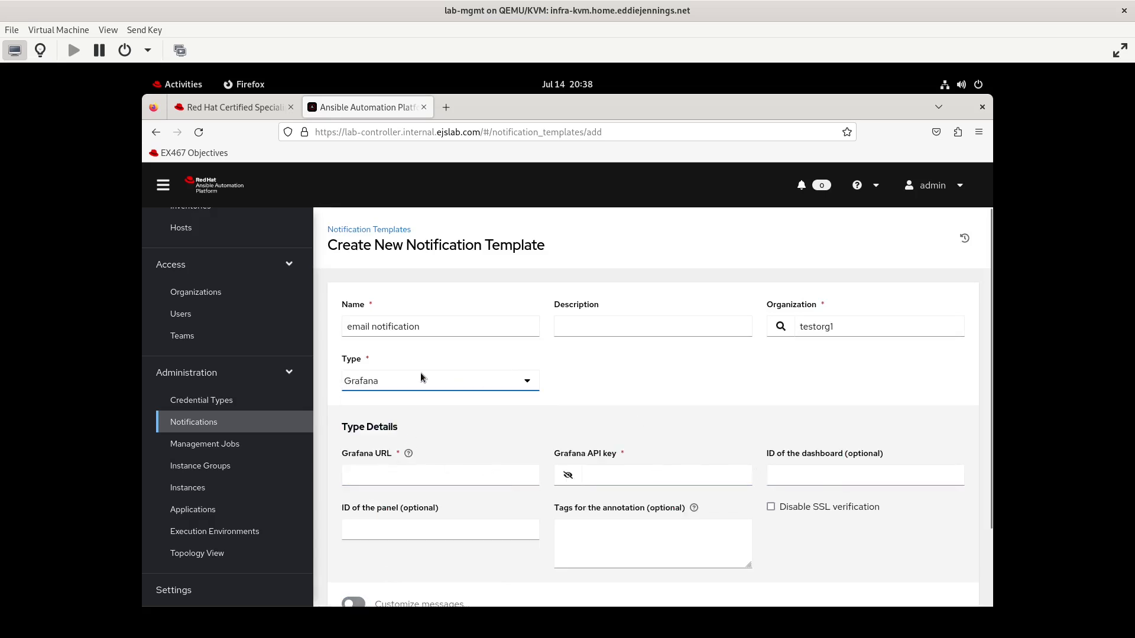
pyautogui.click(395, 382)
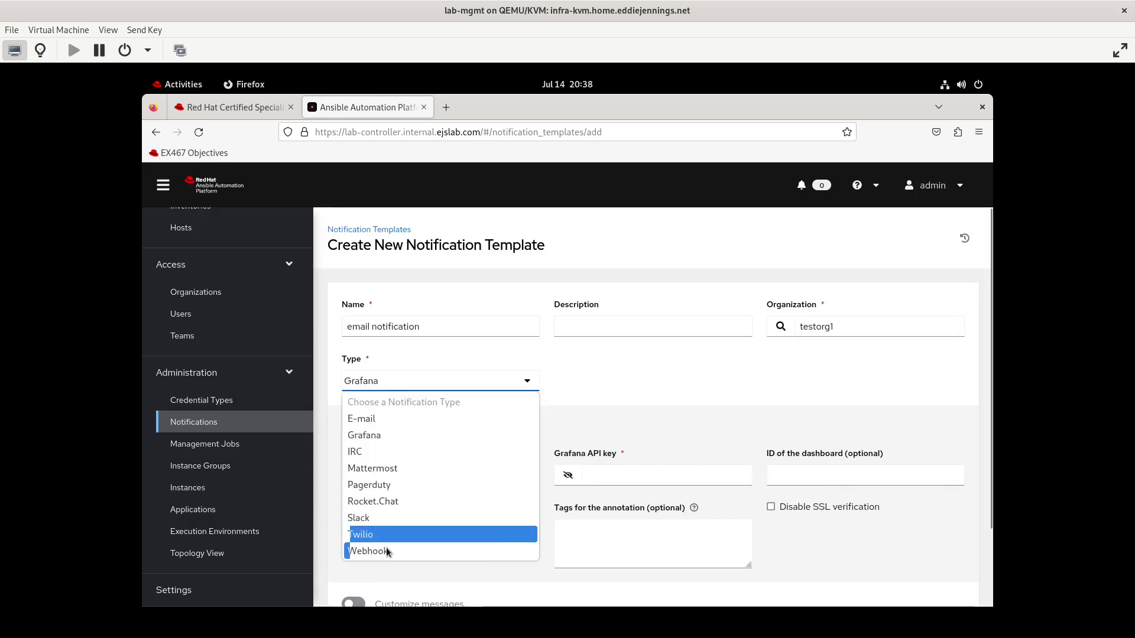
pyautogui.press('Escape')
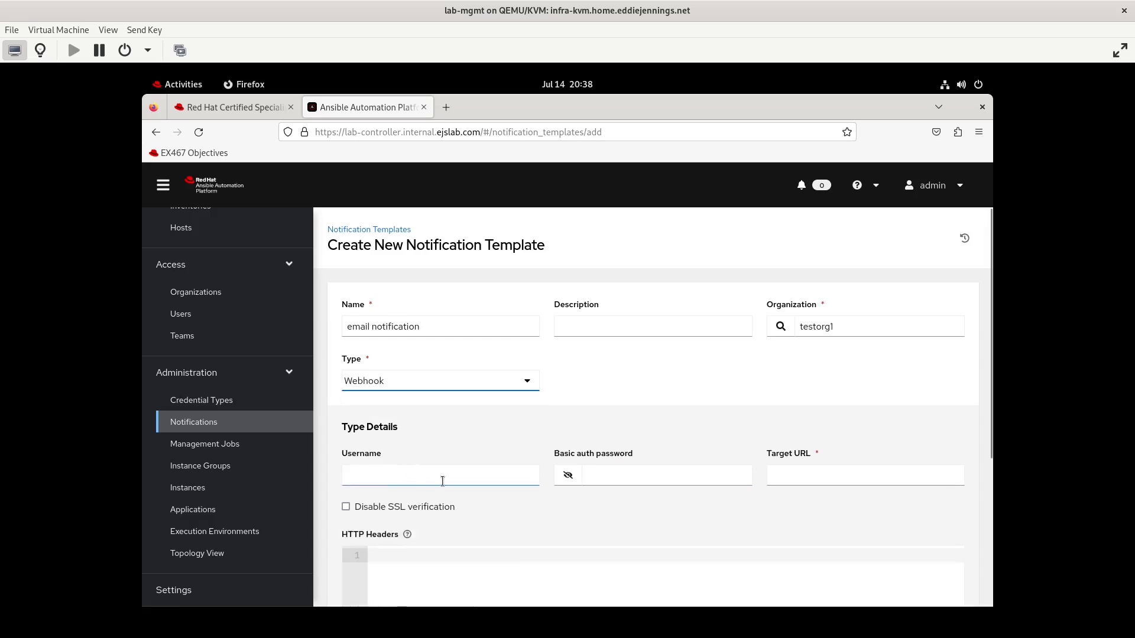
pyautogui.click(446, 384)
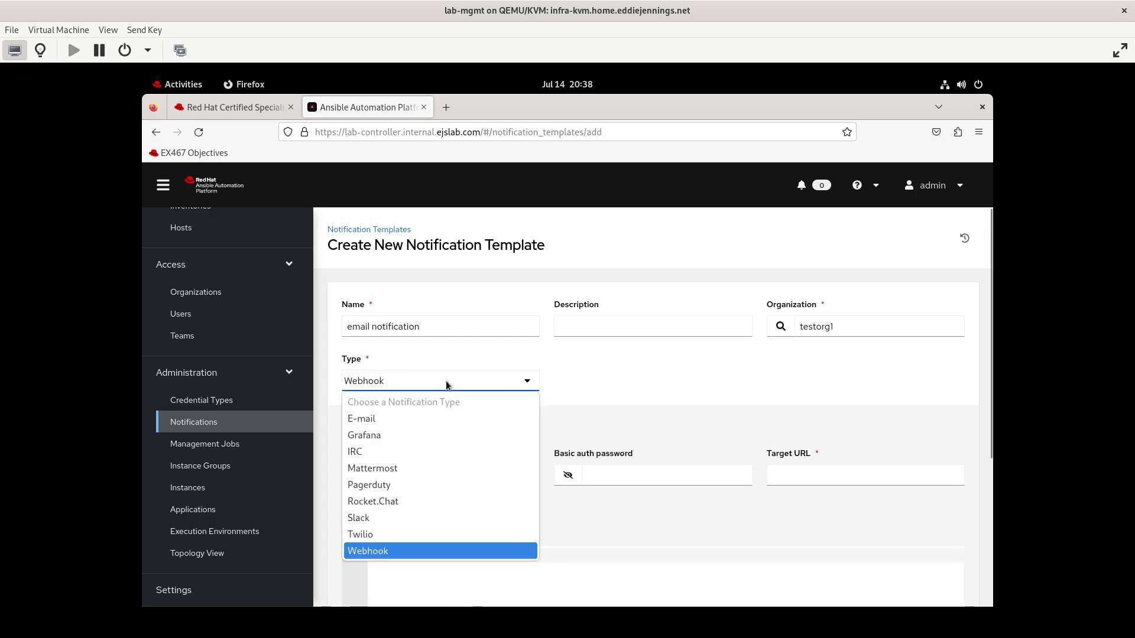
pyautogui.click(437, 418)
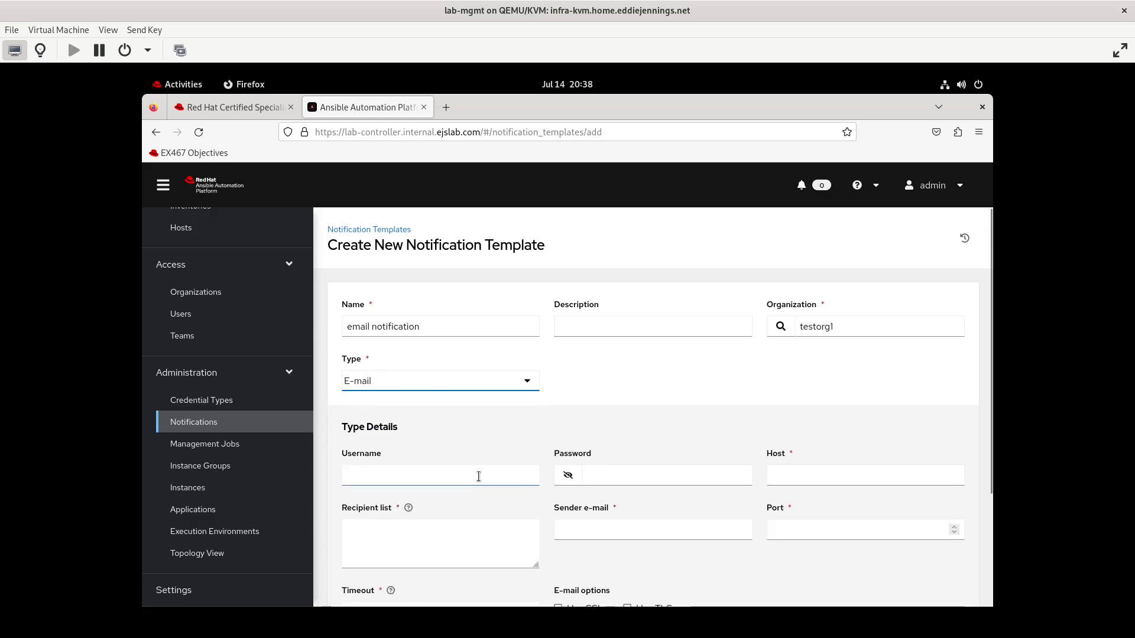
# Set the host to lab-controller.internal.ejslab.com and the recipient list to the admins address at internal.ejslab.com
pyautogui.click(800, 476)
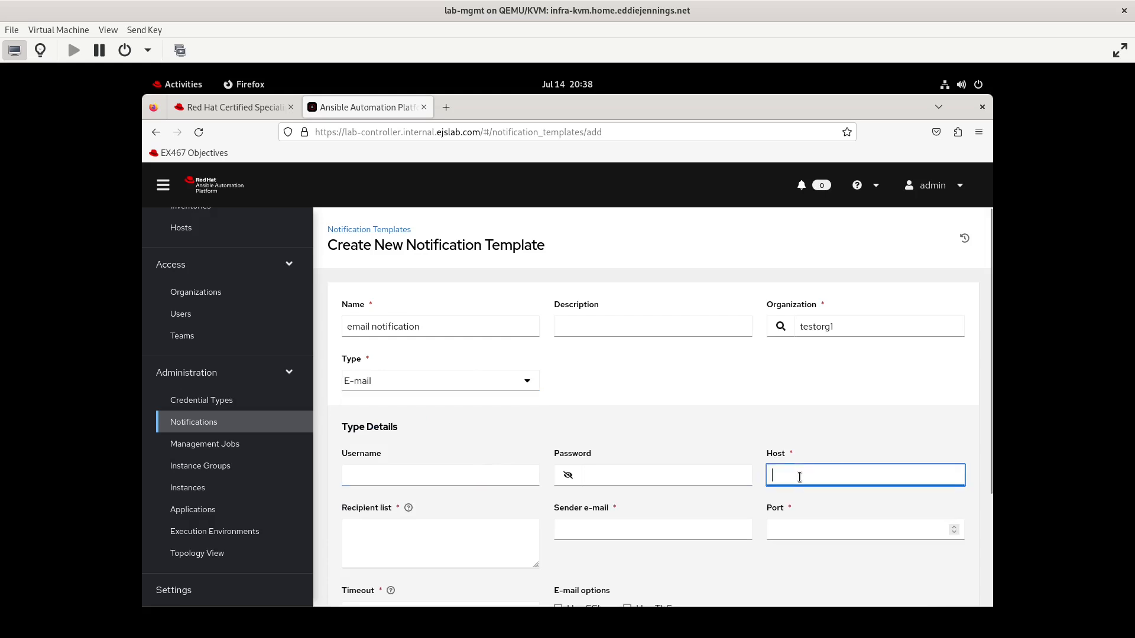
pyautogui.write('lab-')
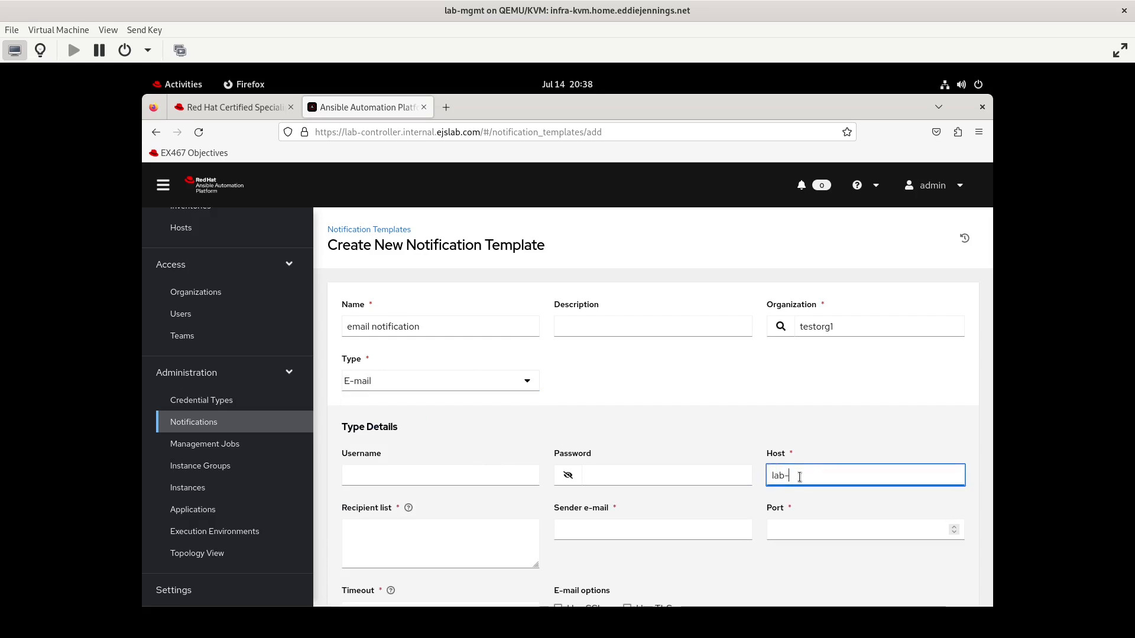
pyautogui.write('controller.internal.')
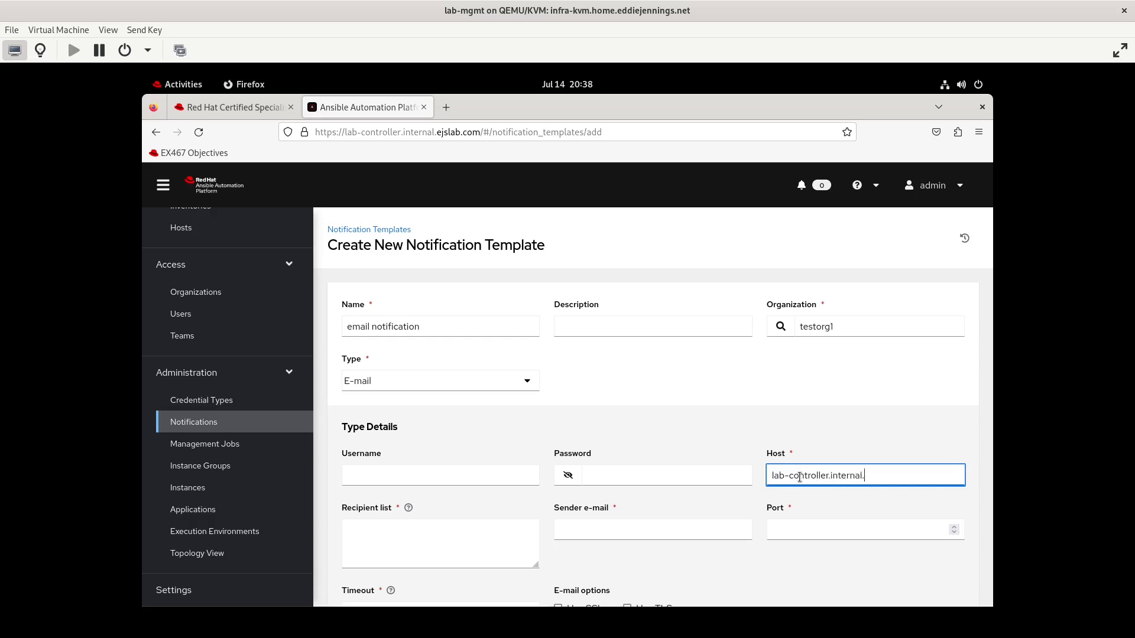
pyautogui.write('ejslab.com')
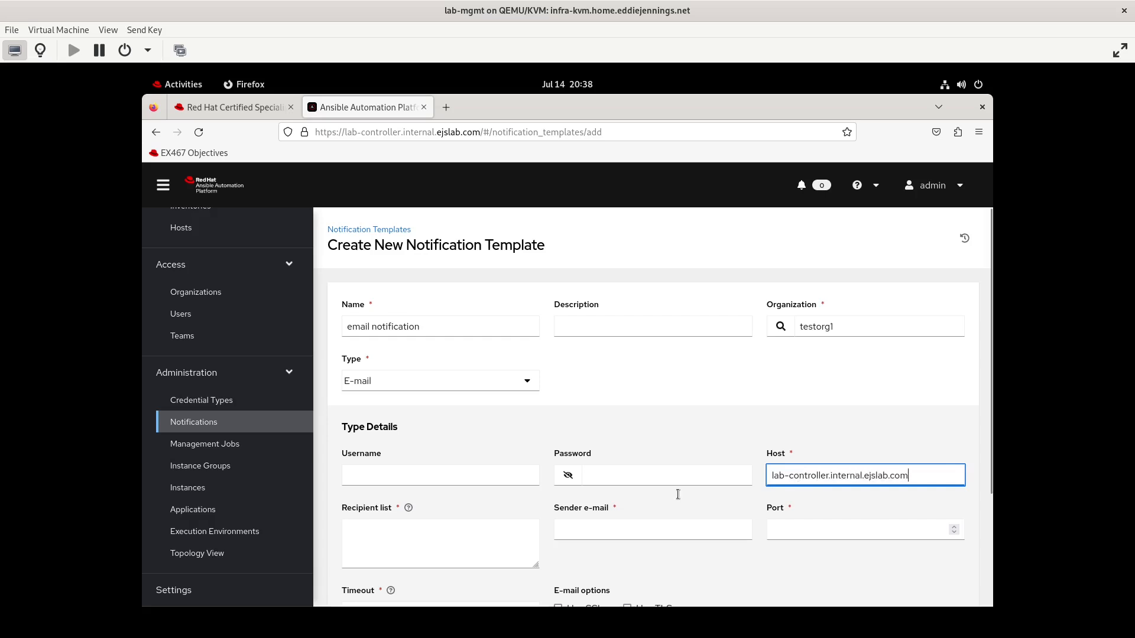
pyautogui.click(449, 538)
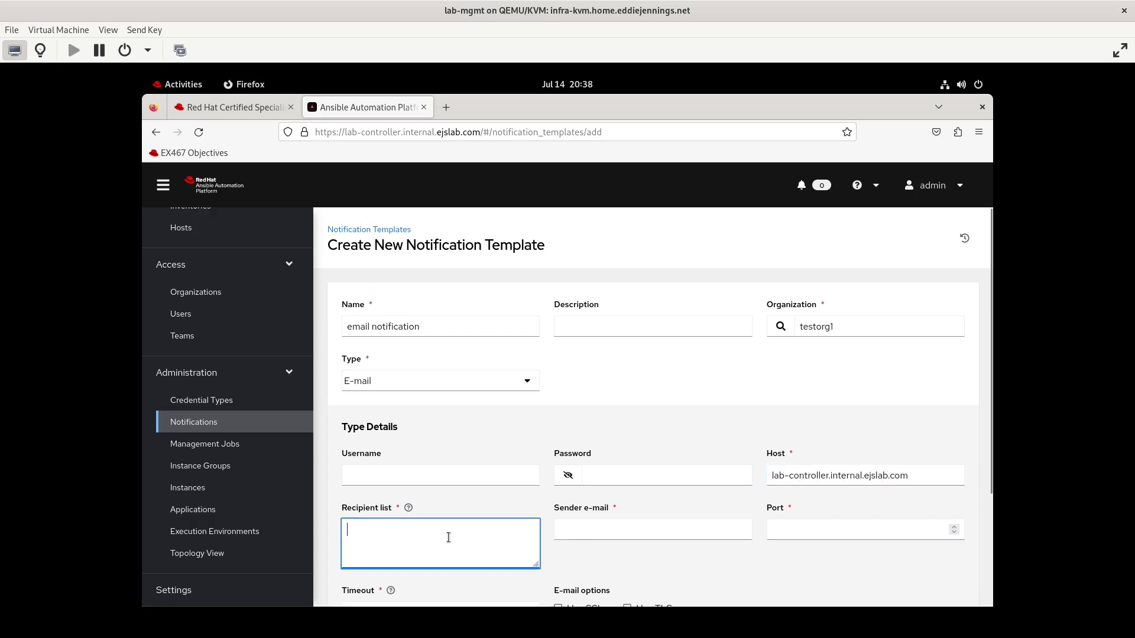
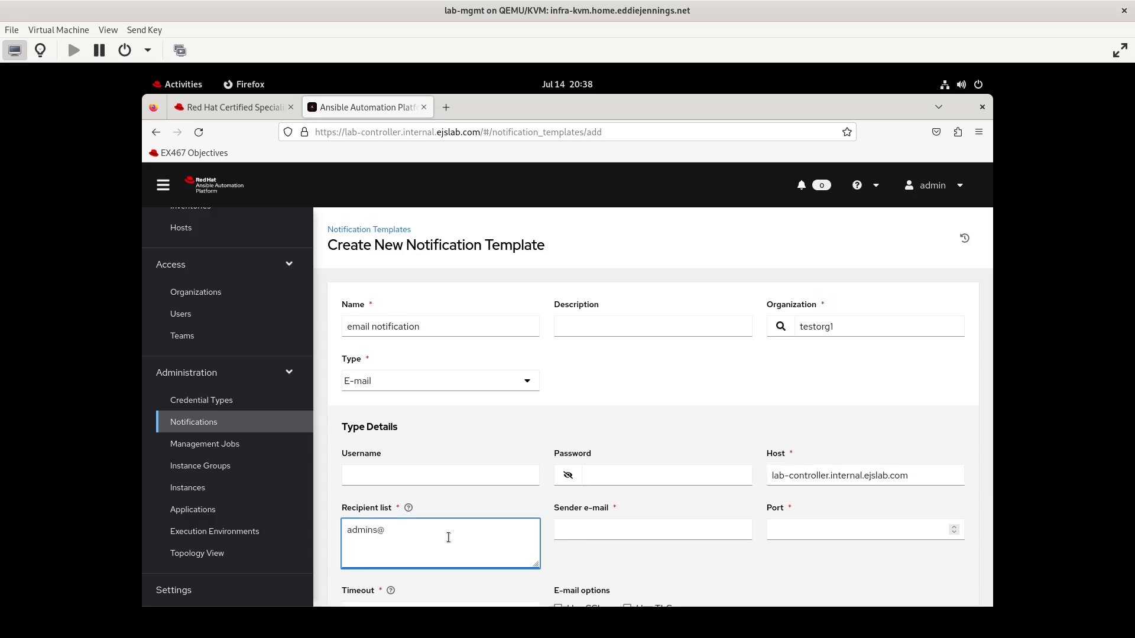
# Set the sender e-mail to the ansible address at internal.ejslab.com and the port to 25
pyautogui.click(607, 536)
pyautogui.write('ansib')
pyautogui.press('BackSpace')
pyautogui.press('BackSpace')
pyautogui.press('BackSpace')
pyautogui.press('BackSpace')
pyautogui.press('BackSpace')
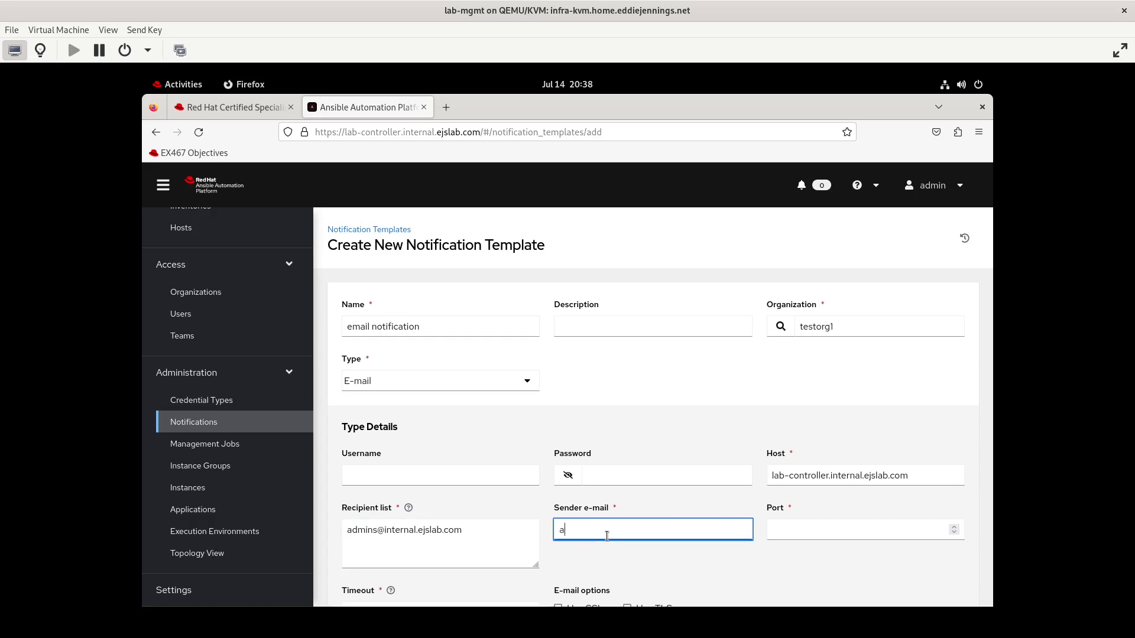
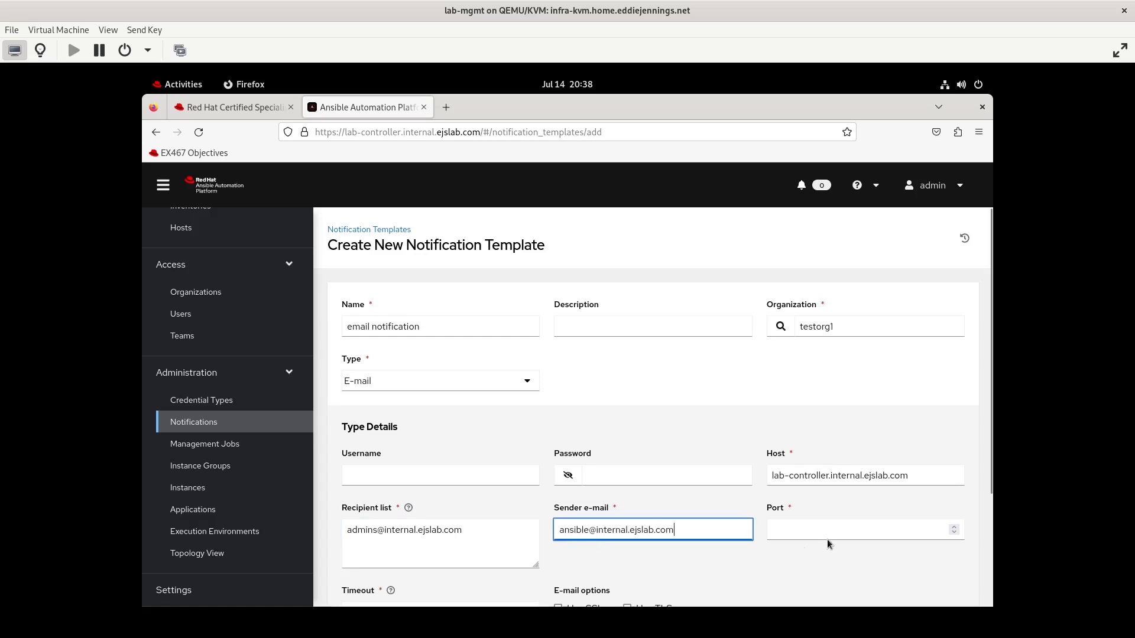
pyautogui.click(823, 529)
pyautogui.write('25')
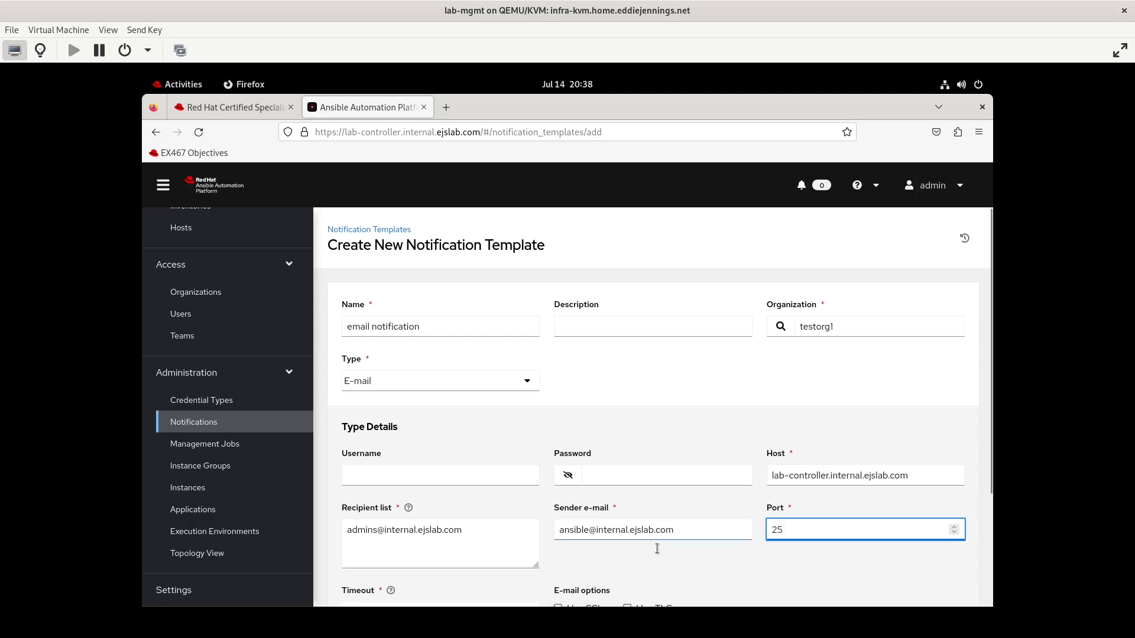
# Set the timeout to 30, save the notification template, and send a test notification
pyautogui.scroll(-3, 653, 548)
pyautogui.click(427, 467)
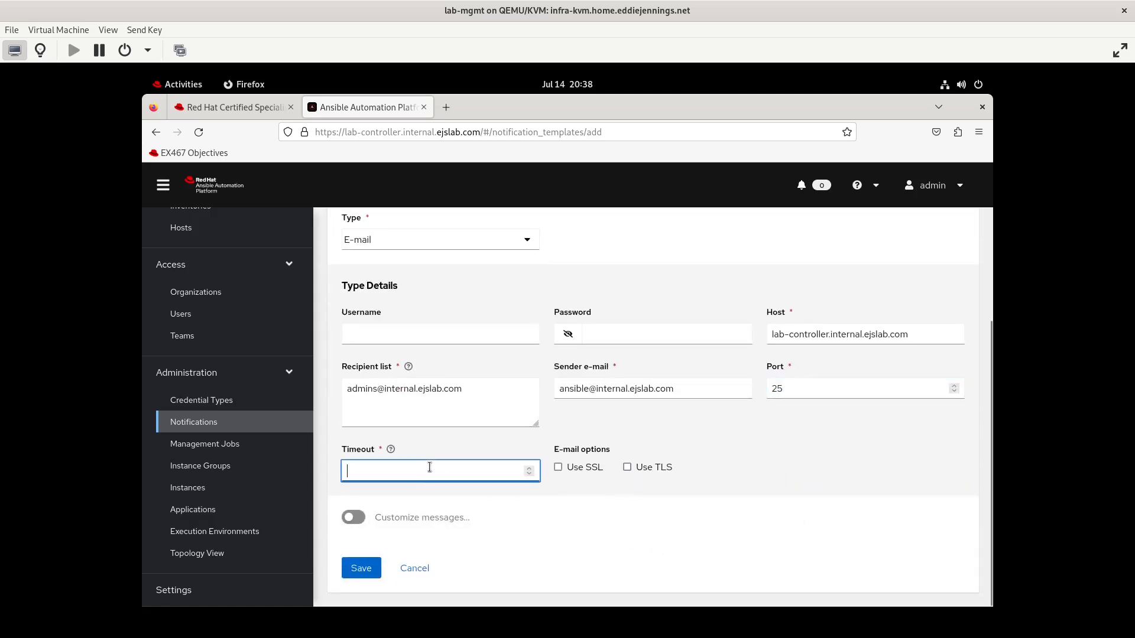
pyautogui.write('30')
pyautogui.click(364, 571)
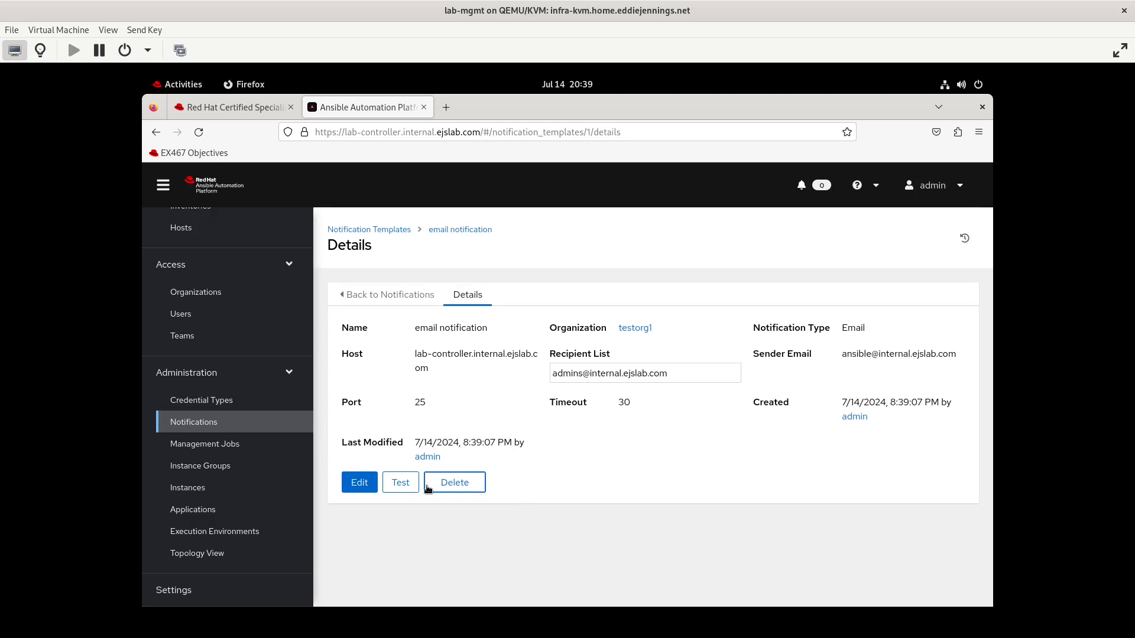
pyautogui.click(402, 484)
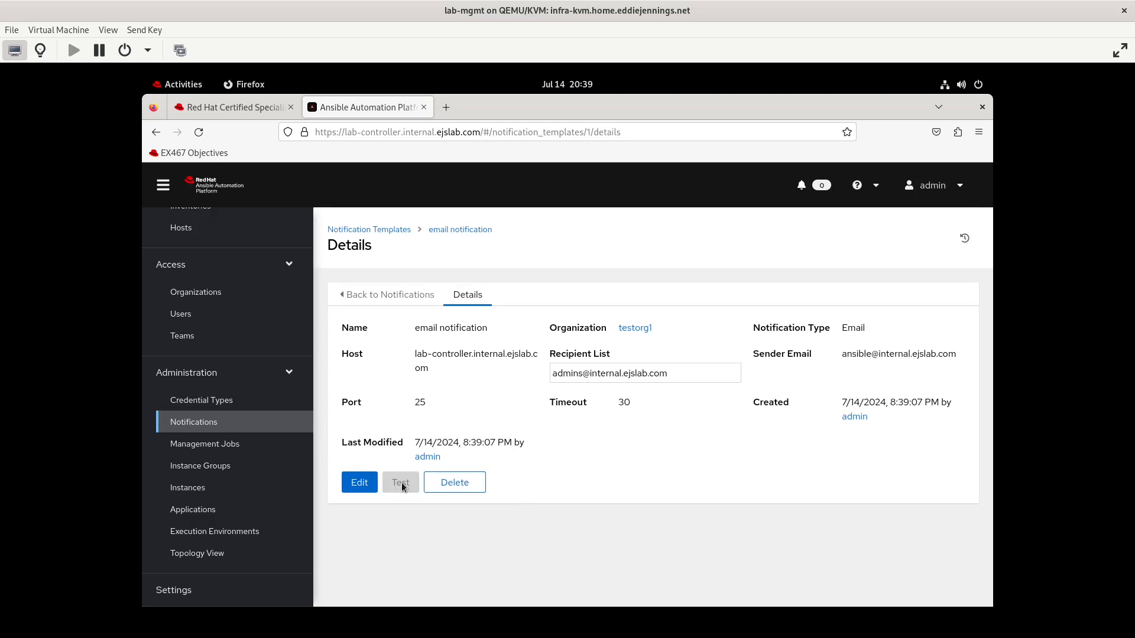
# In the terminal, SSH into lab-controller.internal.ejslab.com and change to the /var/log directory
pyautogui.click(172, 84)
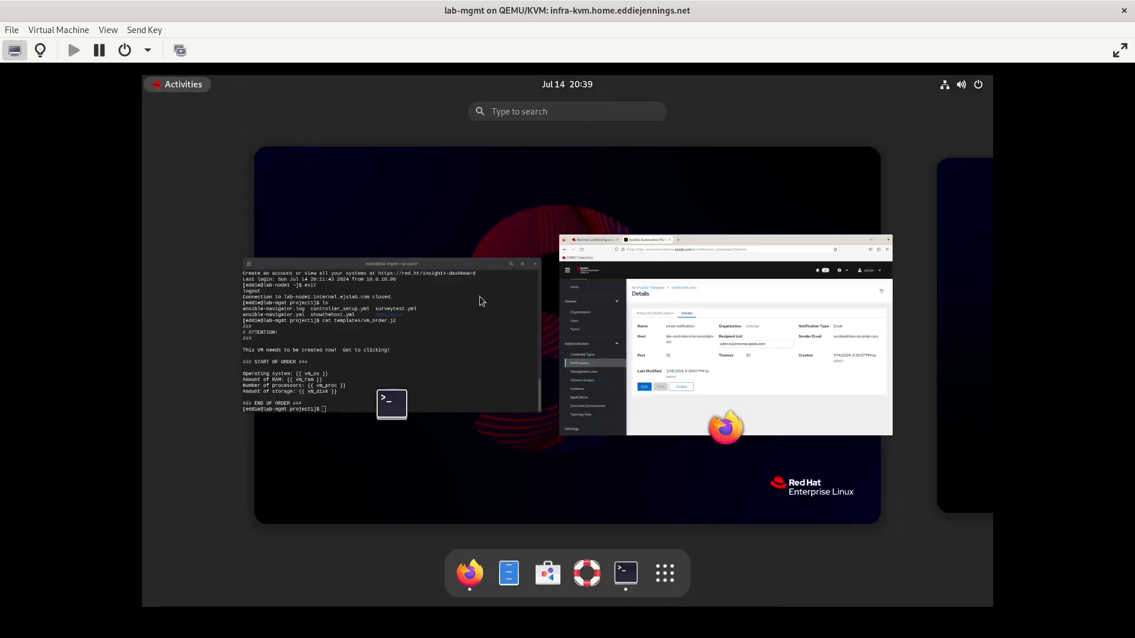
pyautogui.click(411, 343)
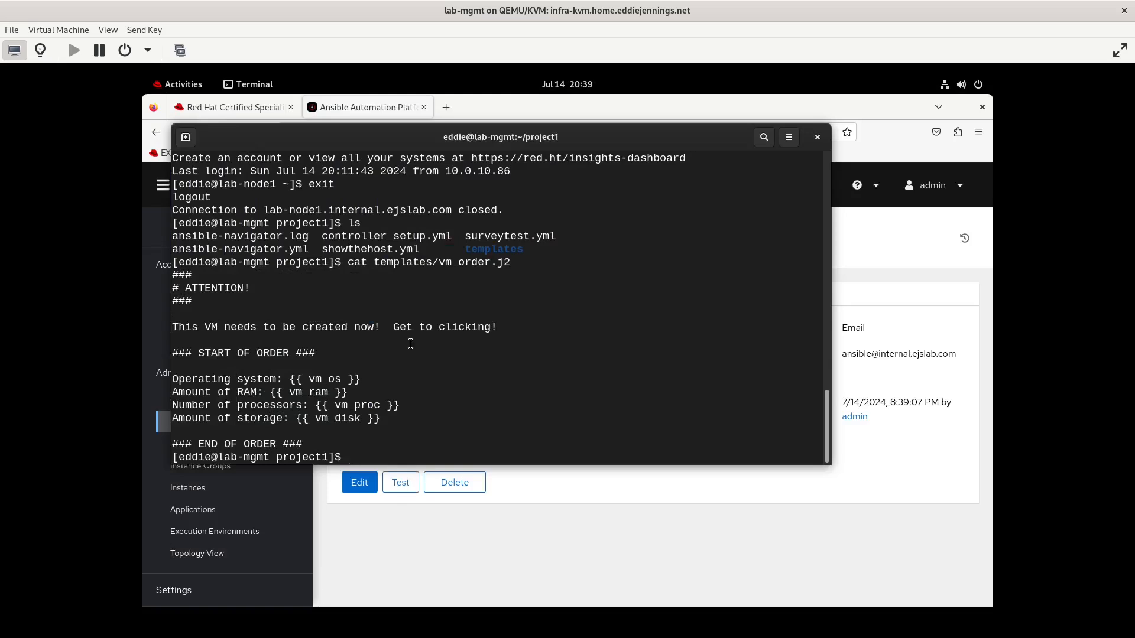
pyautogui.write('ssh lab-controller.internal.ejslab.com')
pyautogui.press('Return')
pyautogui.write('cd /var/log')
pyautogui.press('Return')
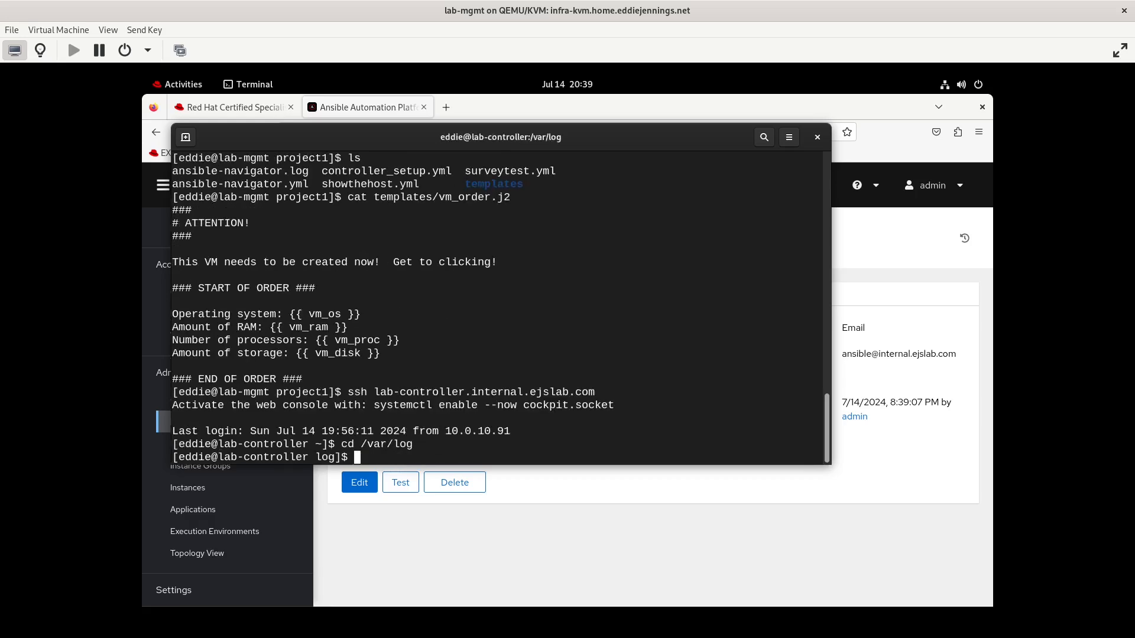
# Inspect the maillog file in /var/log, switching to root with sudo -i to read it
pyautogui.write('ls')
pyautogui.press('Return')
pyautogui.write('less maillog')
pyautogui.press('Return')
pyautogui.write('sudo -i')
pyautogui.press('Return')
pyautogui.write('cd /var/log')
pyautogui.press('Return')
pyautogui.write('ls')
pyautogui.press('Return')
pyautogui.write('less maillog')
pyautogui.press('Return')
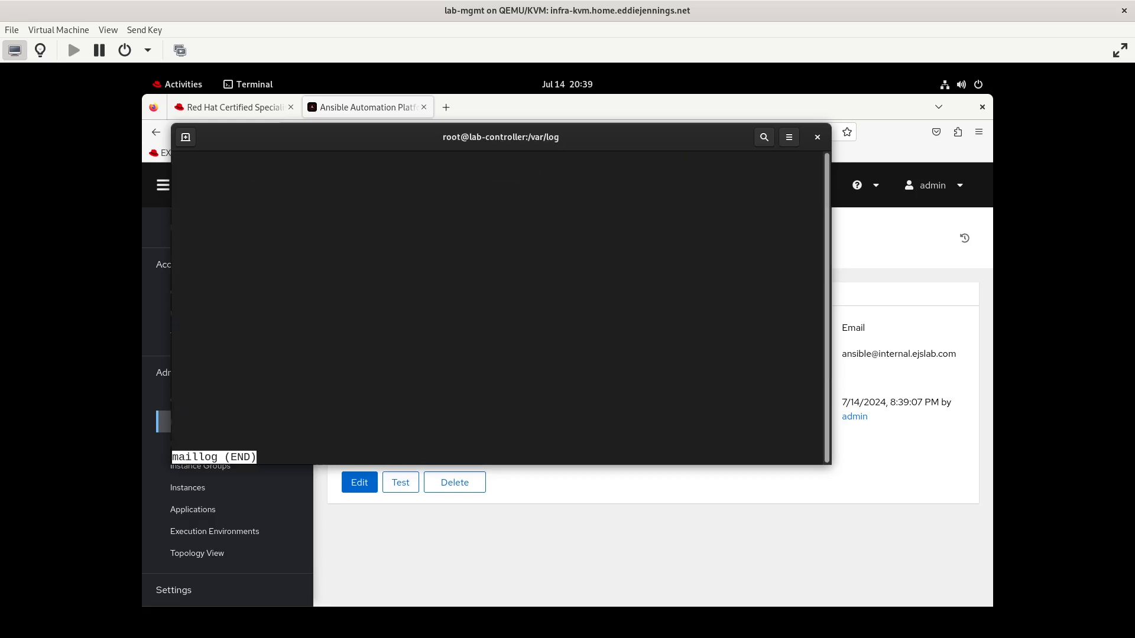
pyautogui.hotkey('shift', 'g')
pyautogui.write('qcat maillog')
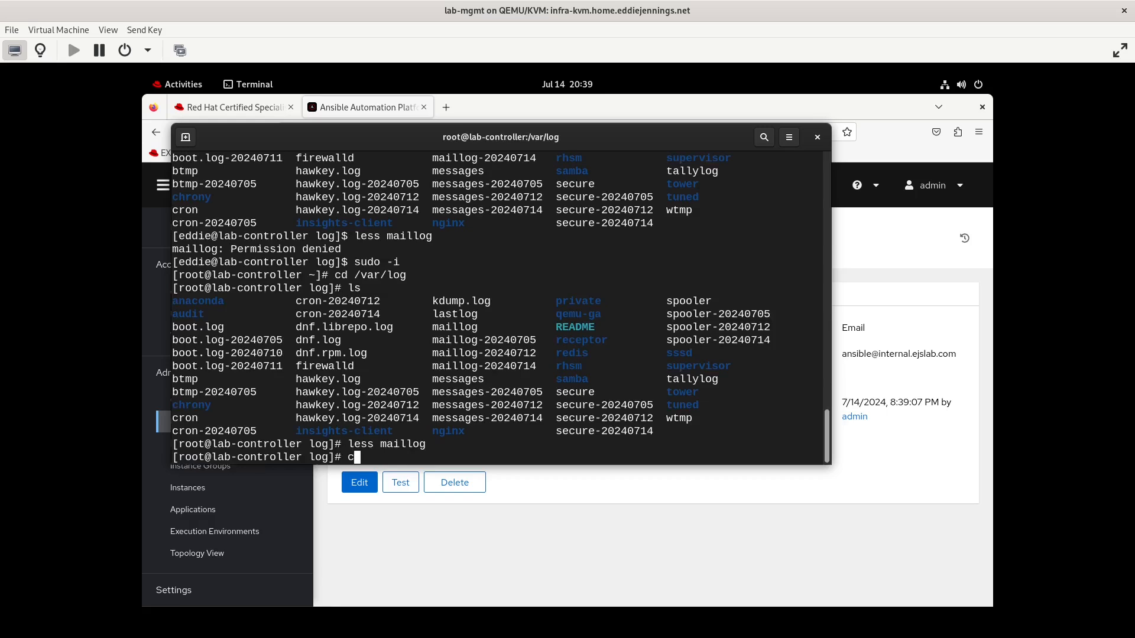
pyautogui.write('-20240705')
# Edit the email notification template and change its host to localhost
pyautogui.click(574, 523)
pyautogui.click(359, 484)
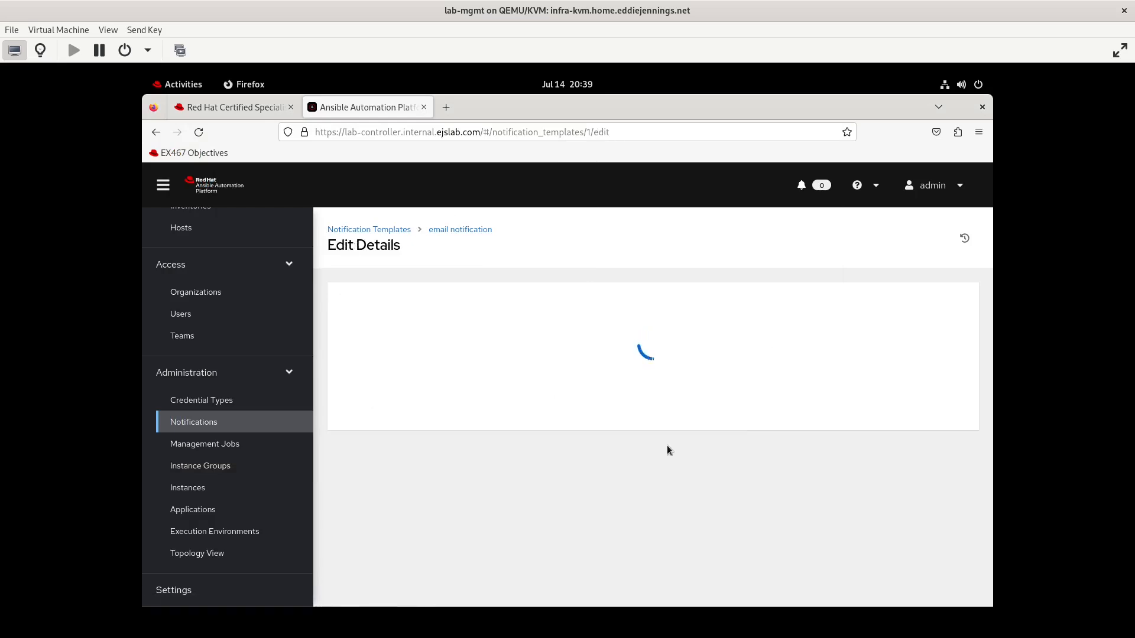
pyautogui.click(821, 480)
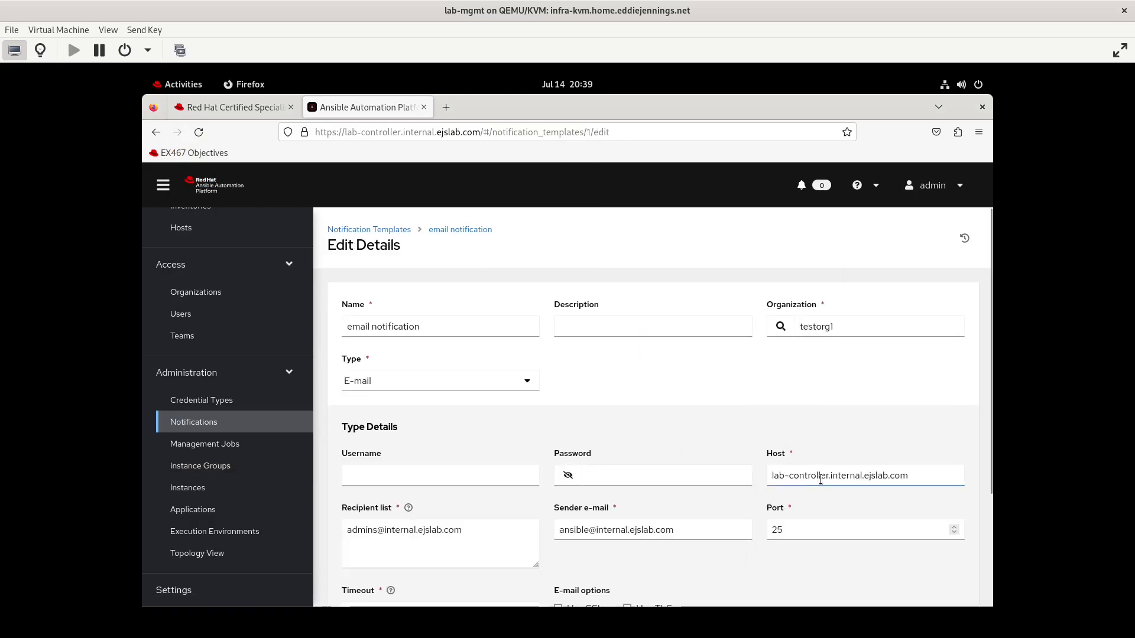
pyautogui.tripleClick(822, 480)
pyautogui.write('localhost')
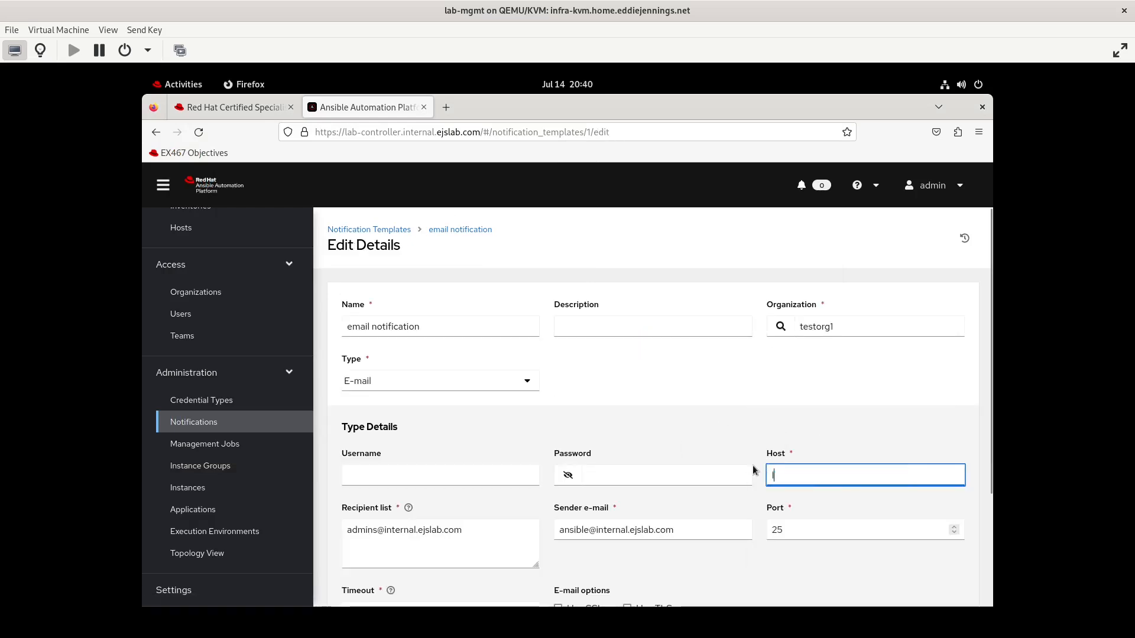
pyautogui.scroll(-2, 682, 456)
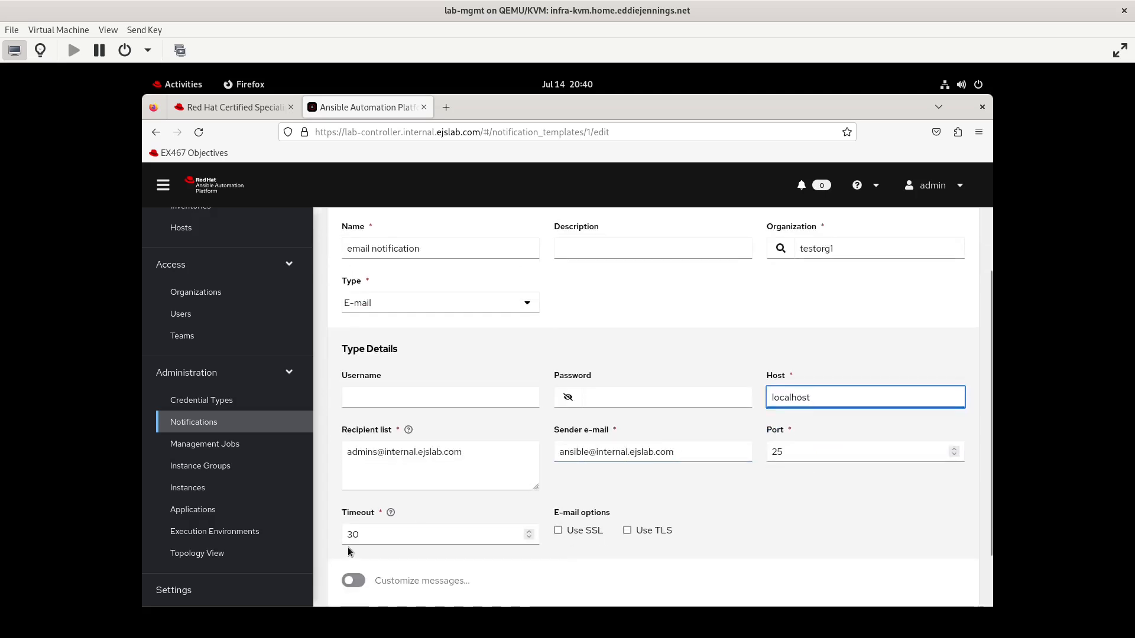
# Save the email notification template with the localhost host and send a test notification
pyautogui.scroll(-2, 424, 541)
pyautogui.click(361, 568)
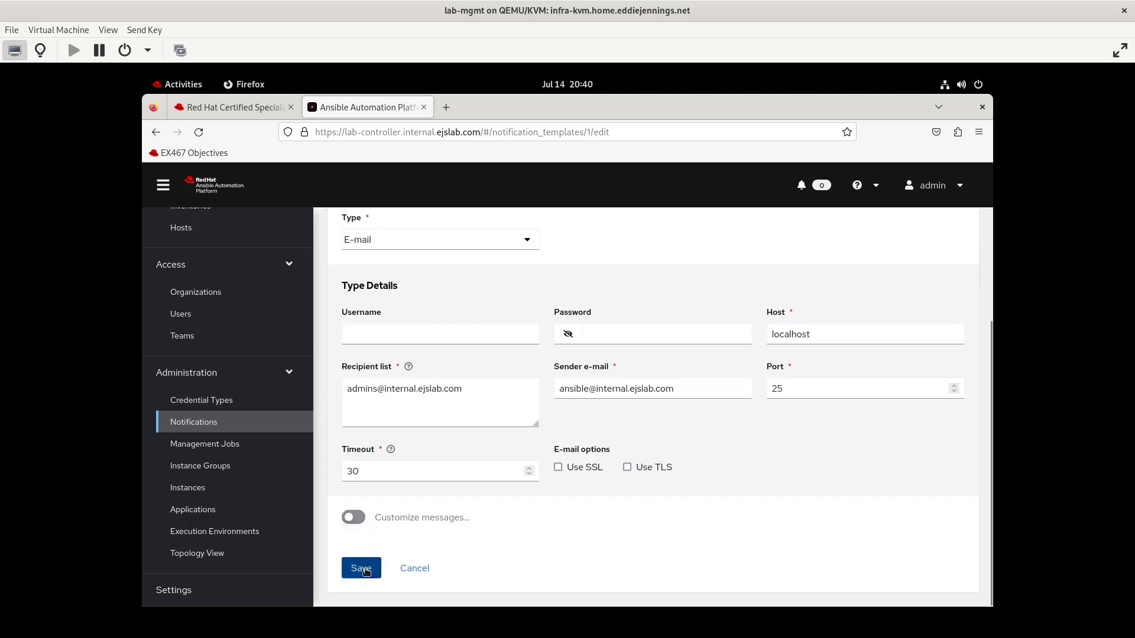
pyautogui.click(400, 470)
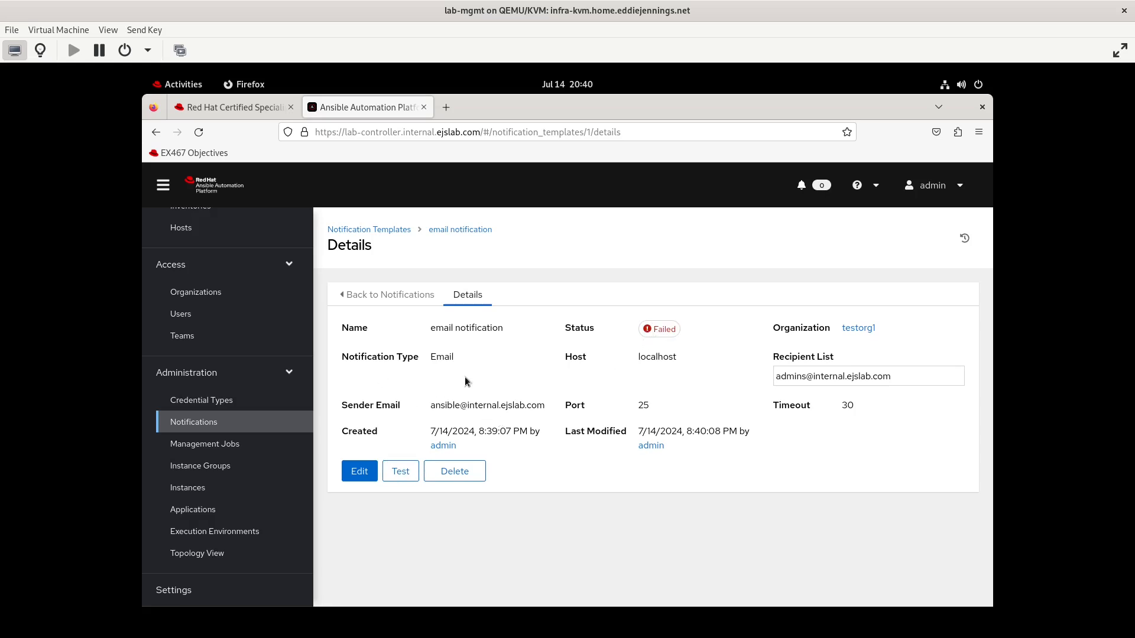
# In the terminal, list the controller's listening network sockets with ss -tulpn
pyautogui.hotkey('alt', 'Tab')
pyautogui.write('ss -tulpn')
pyautogui.press('Return')
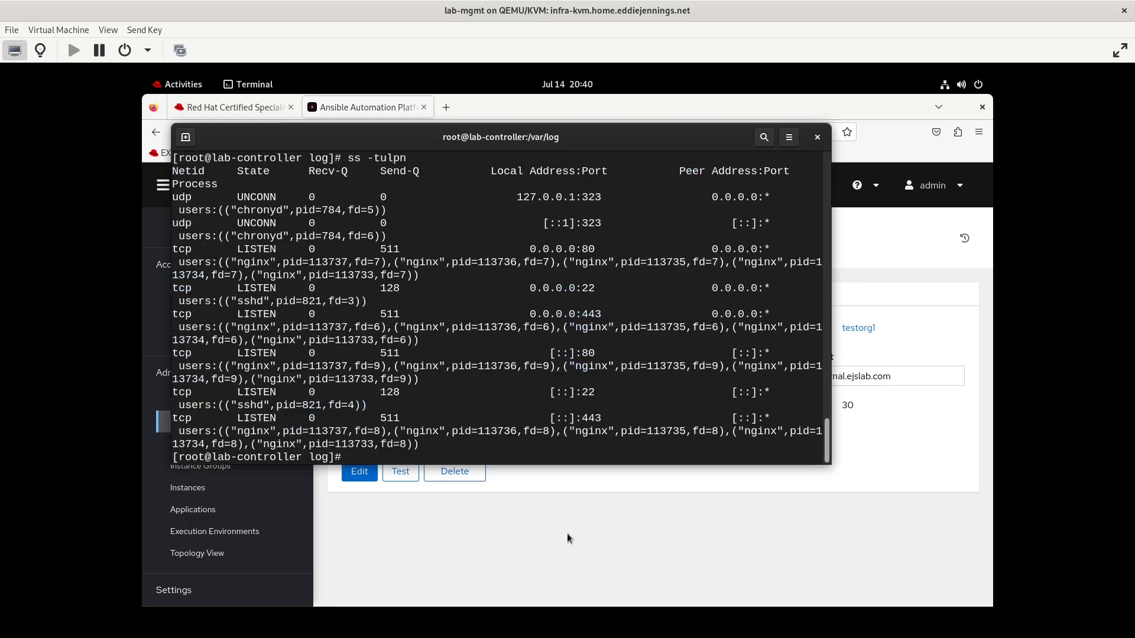
pyautogui.hotkey('alt', 'Tab')
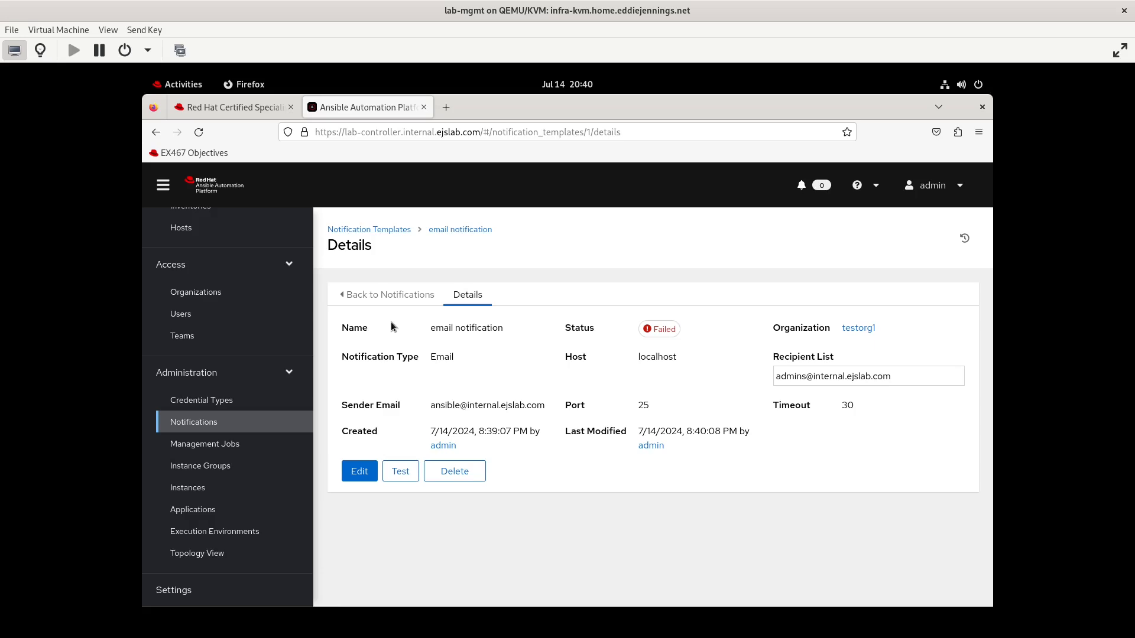
pyautogui.click(187, 86)
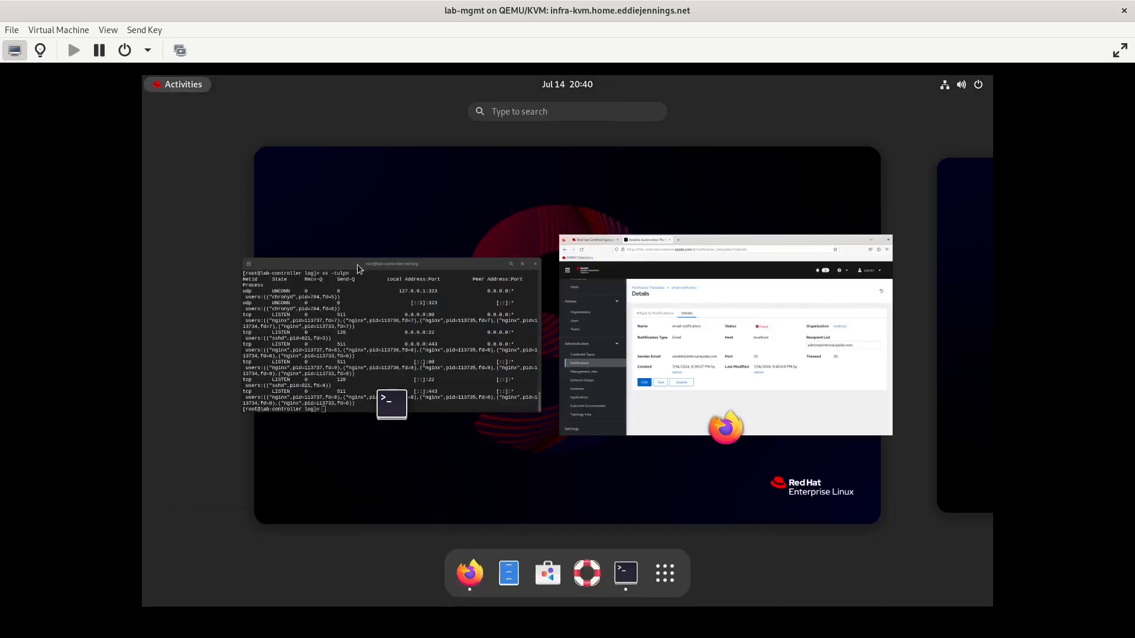
pyautogui.click(381, 321)
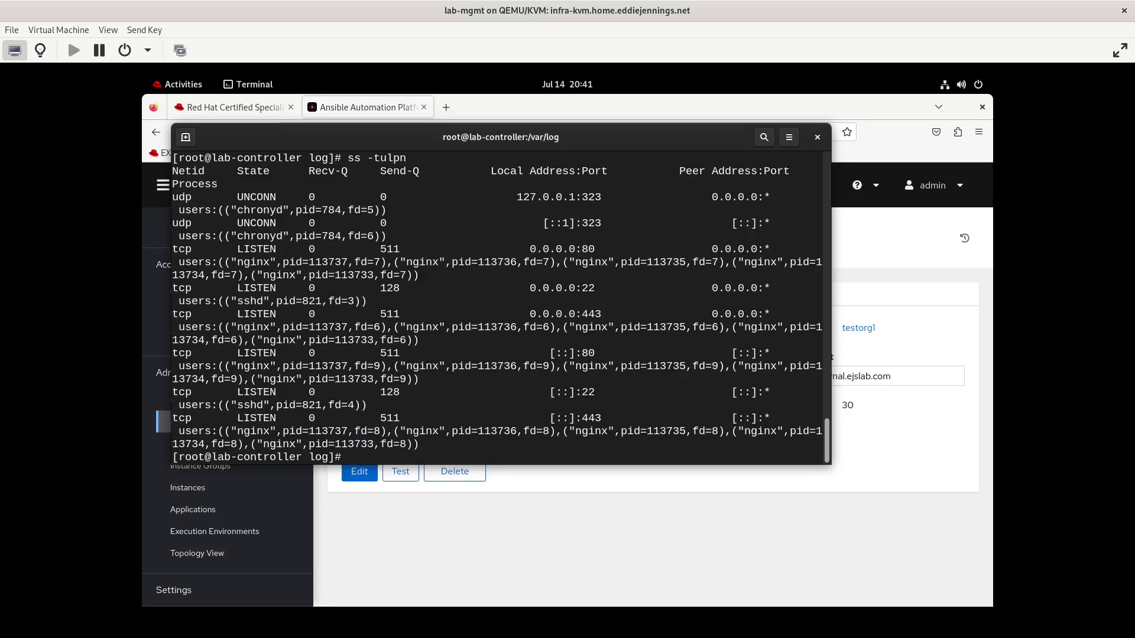
# Install the postfix package and add port 25/tcp to the firewall
pyautogui.press('Up')
pyautogui.press('Up')
pyautogui.press('Return')
pyautogui.write('ystemct list-units | grep -i')
pyautogui.press('Return')
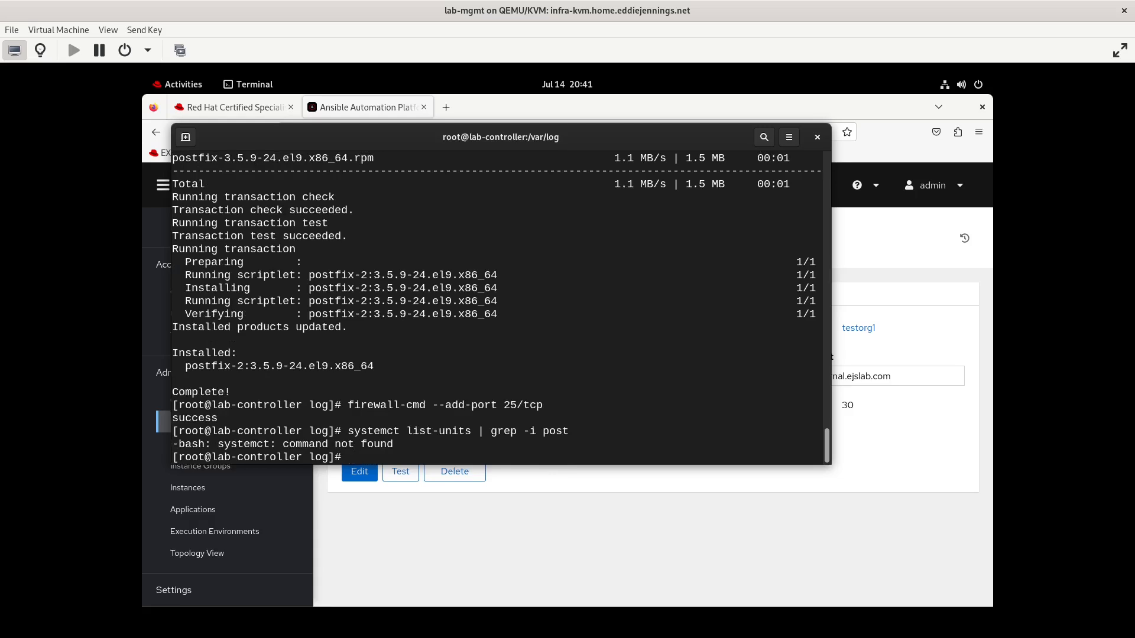
# List the loaded service units with systemctl list-units --type service and start Postfix with postfix start
pyautogui.write('post')
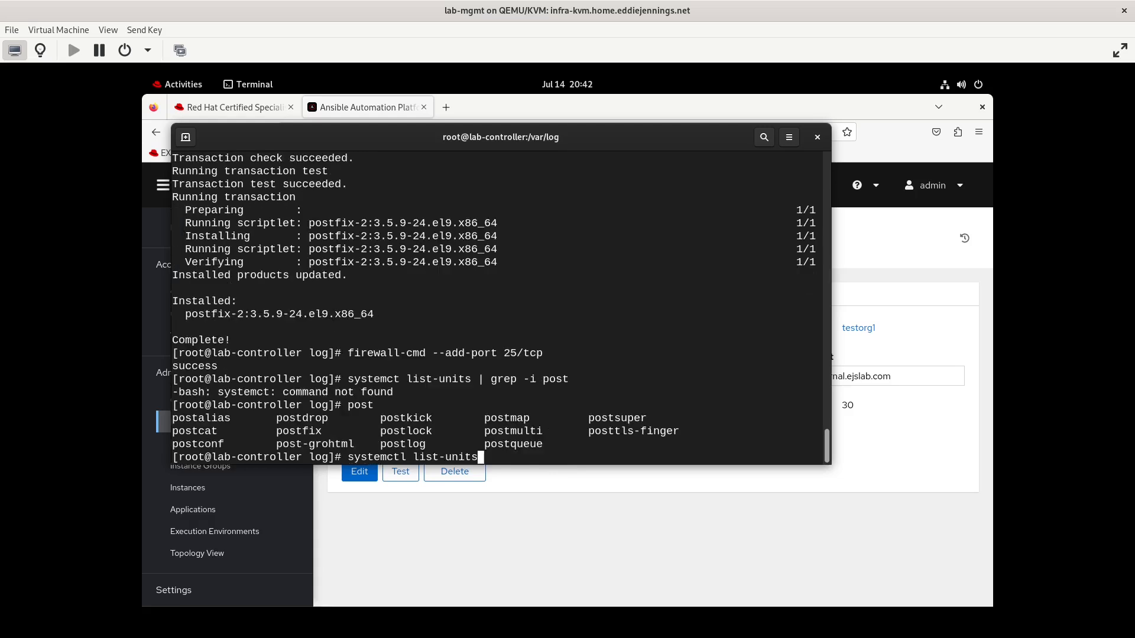
pyautogui.write('--type service')
pyautogui.press('Return')
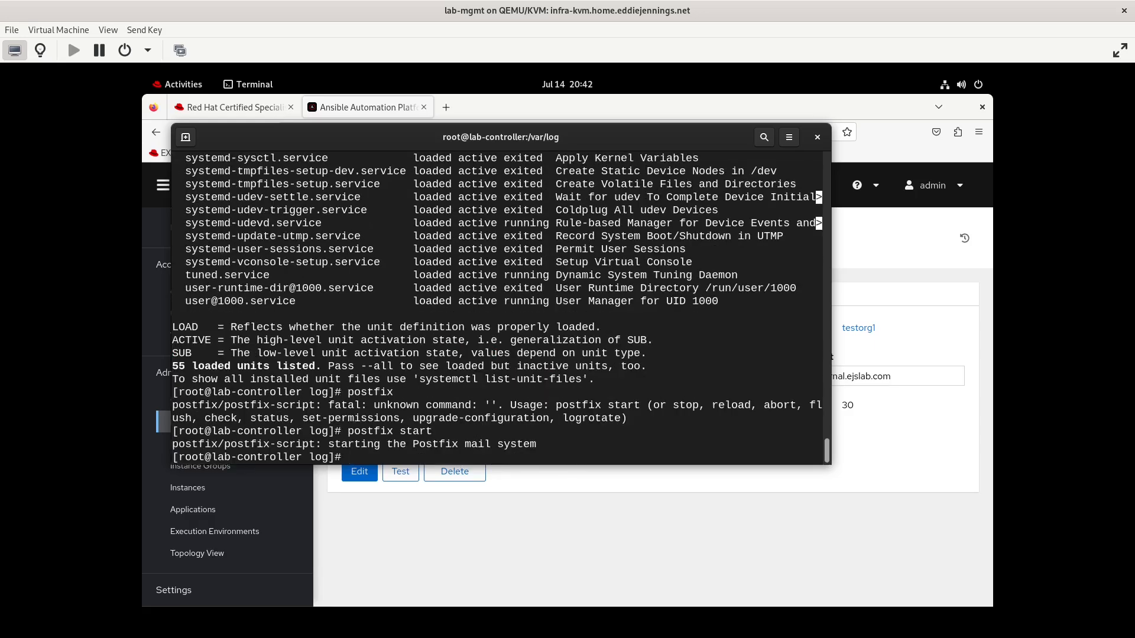
# Check the listening sockets again with ss -tulpn for the mail port
pyautogui.write('ss -tulpn')
pyautogui.press('Return')
pyautogui.scroll(2, 424, 364)
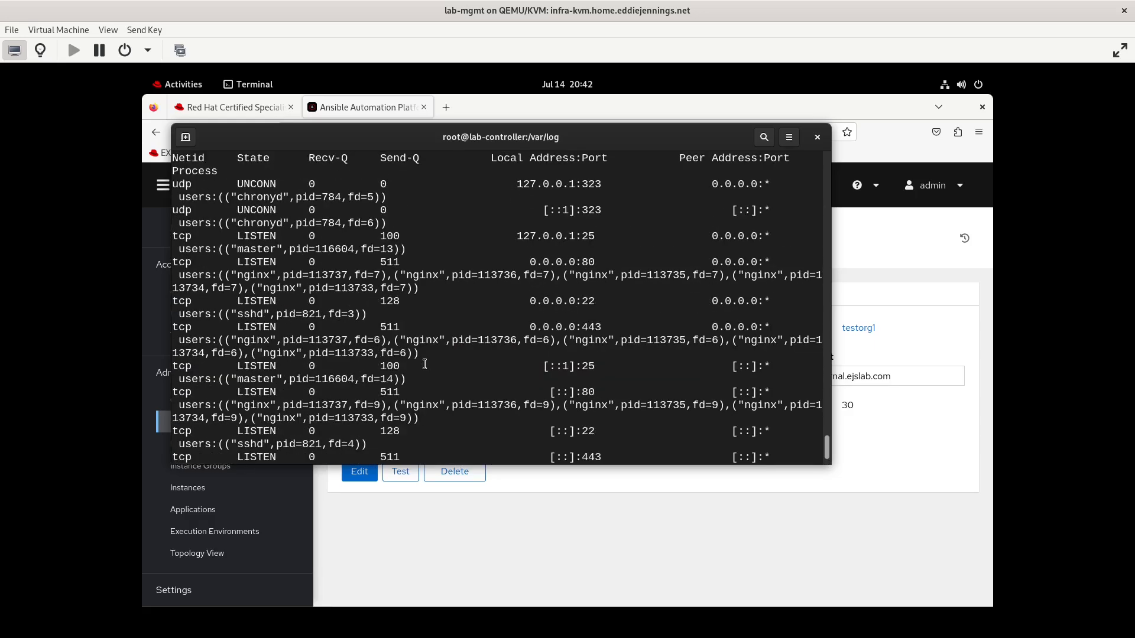
pyautogui.scroll(-2, 424, 364)
# Open the email notification template for editing and save it again
pyautogui.click(453, 560)
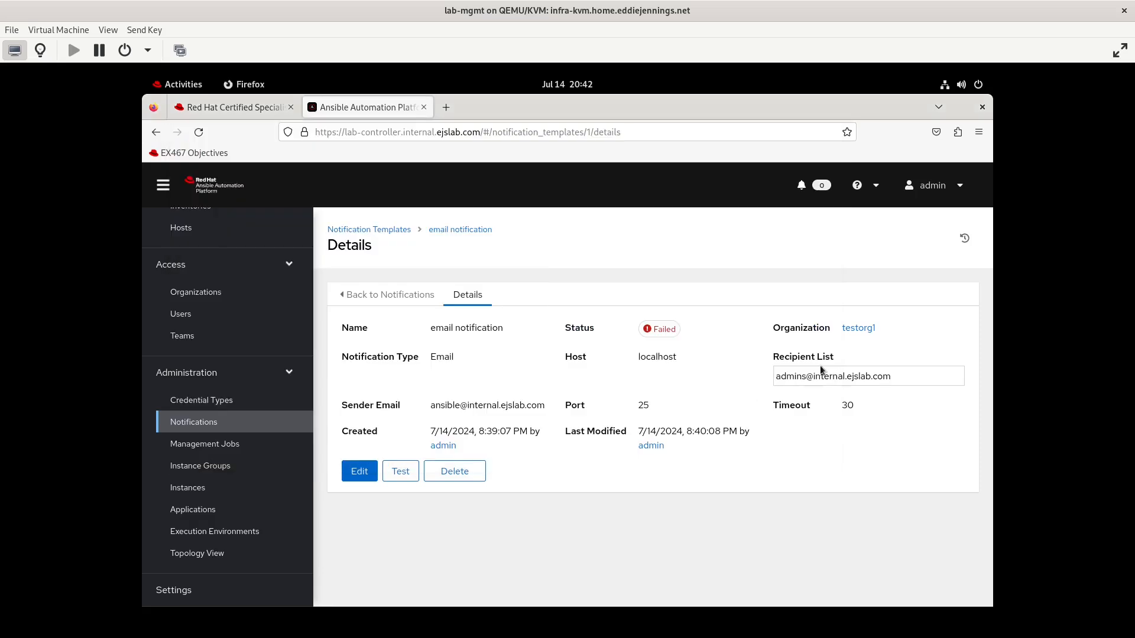
pyautogui.click(365, 473)
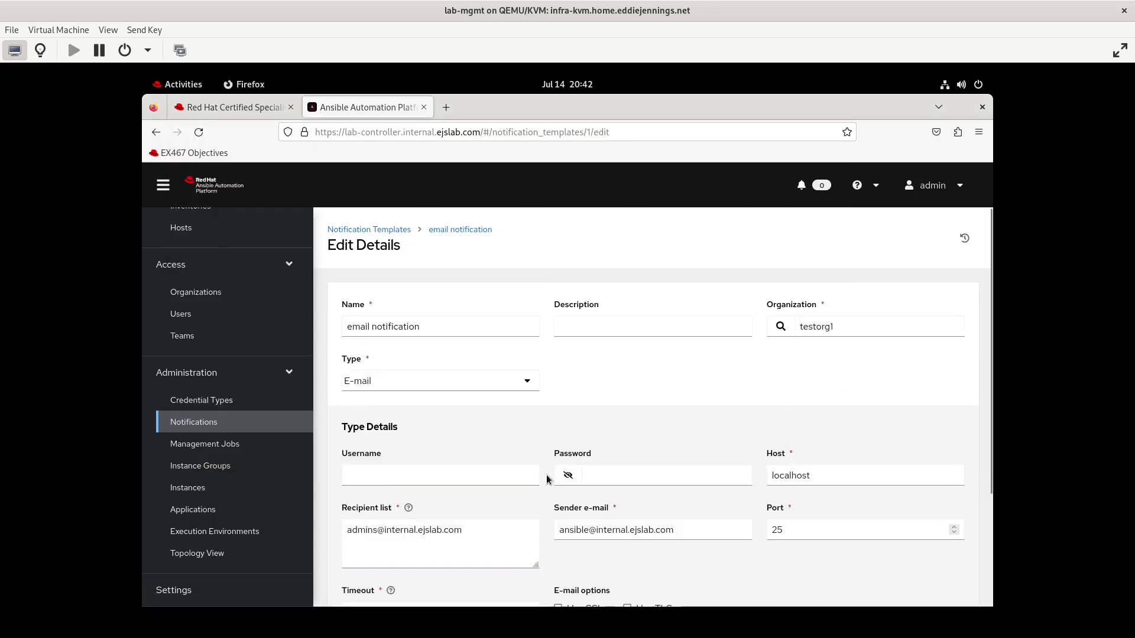
pyautogui.scroll(-2, 546, 474)
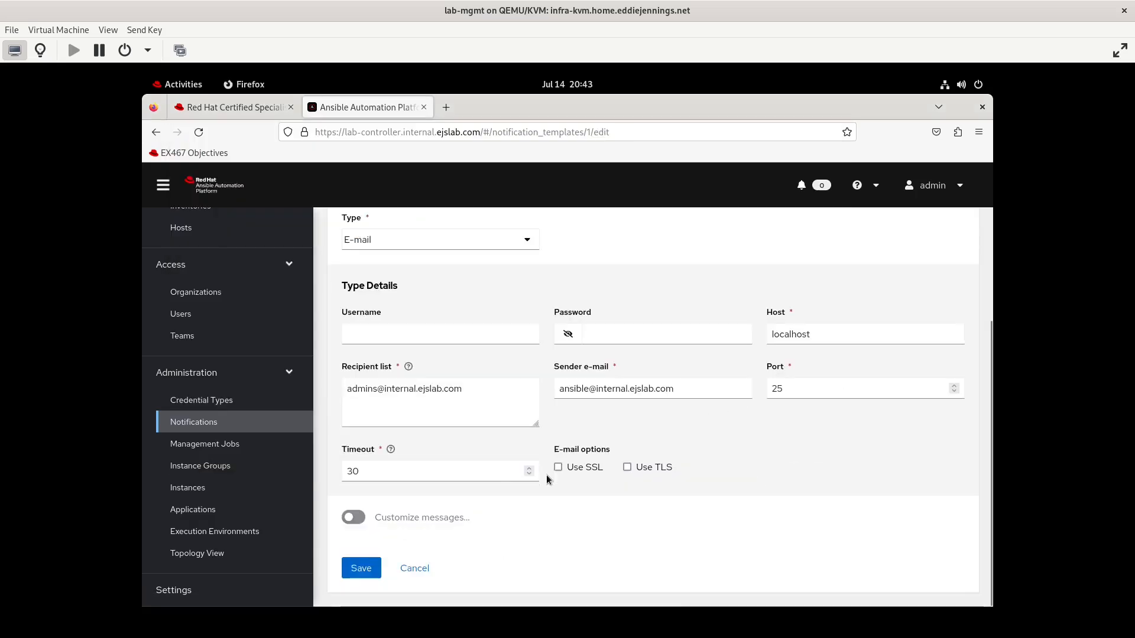
pyautogui.click(362, 570)
# Read the end of the maillog file with less, widening the terminal to see the delivery entries
pyautogui.click(177, 84)
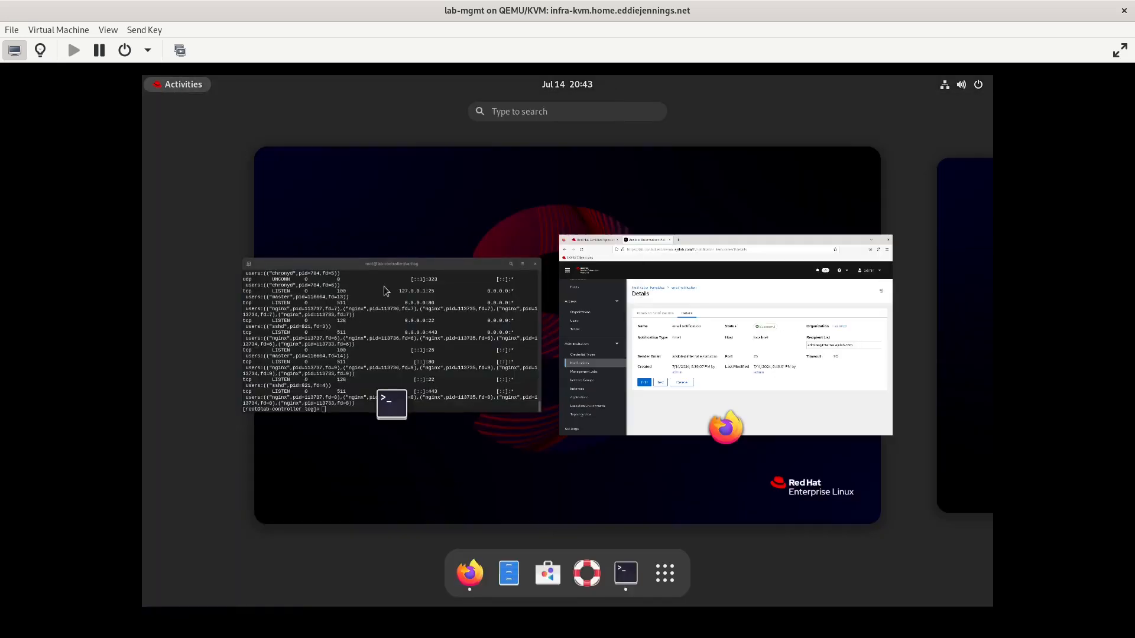
pyautogui.click(356, 257)
pyautogui.write('less maillog')
pyautogui.press('Return')
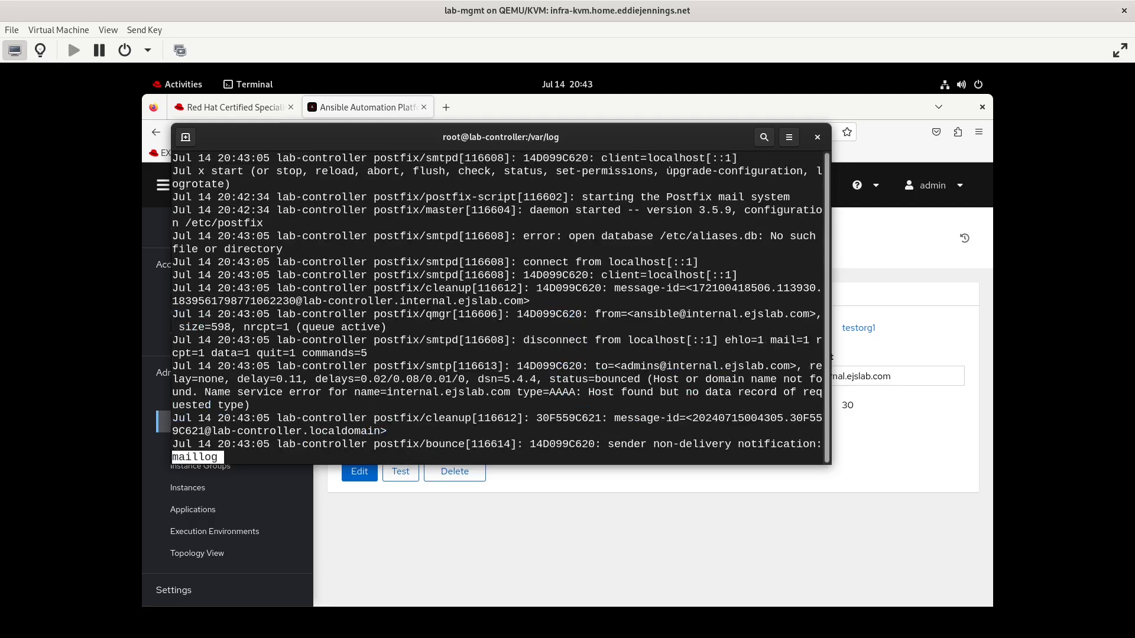
pyautogui.hotkey('shift', 'g')
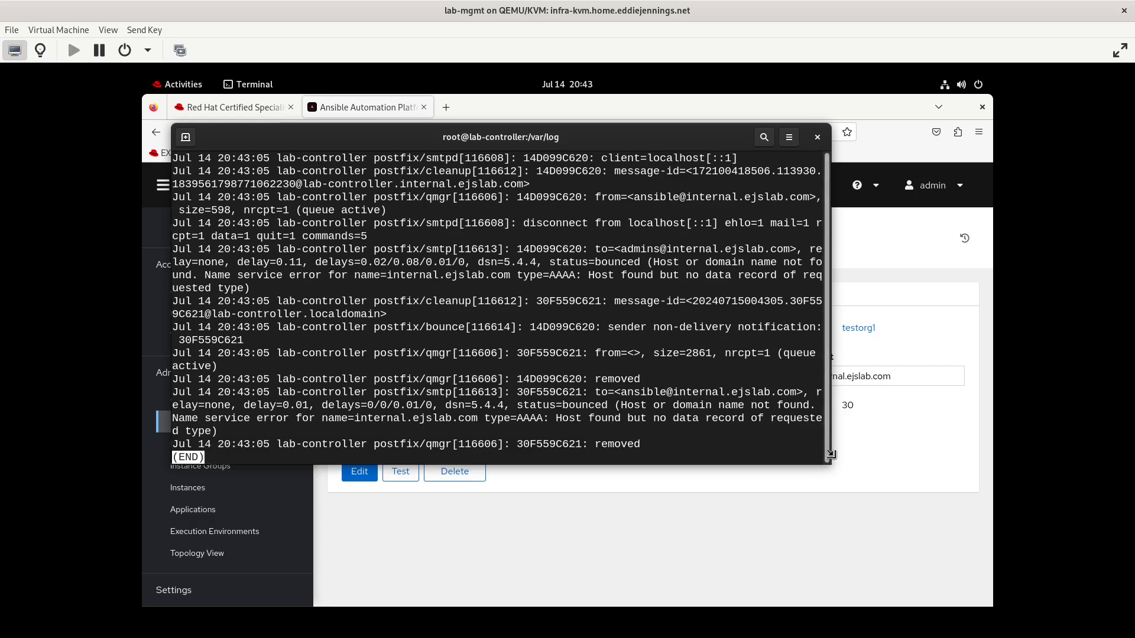
pyautogui.moveTo(831, 465); pyautogui.dragTo(963, 453)
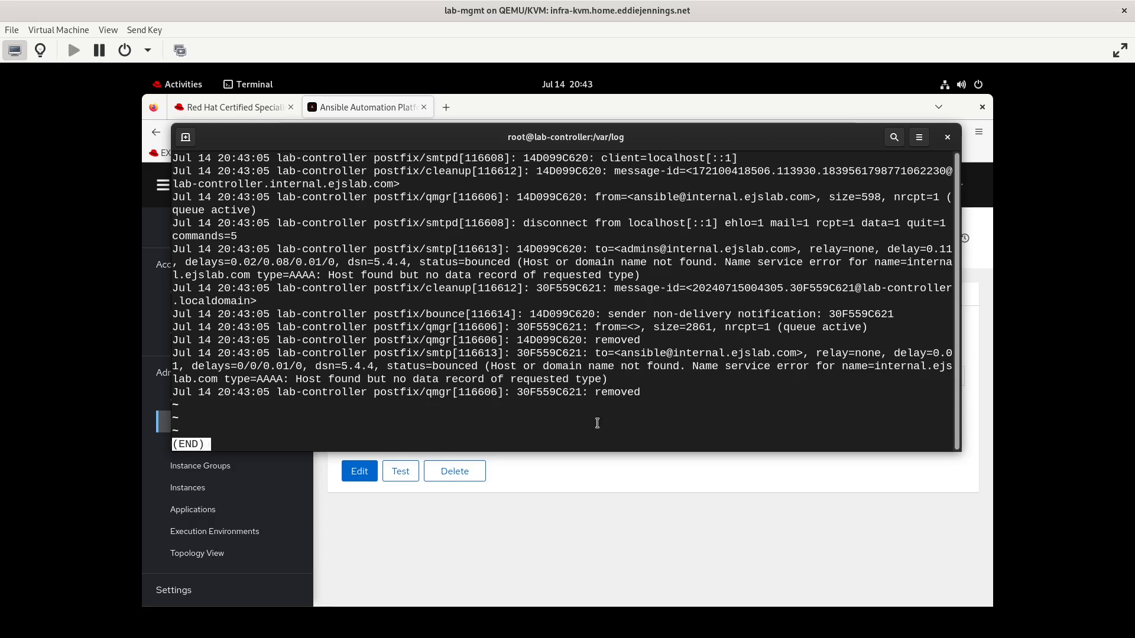
# Open the Notifications tab of the vm order job template
pyautogui.click(573, 535)
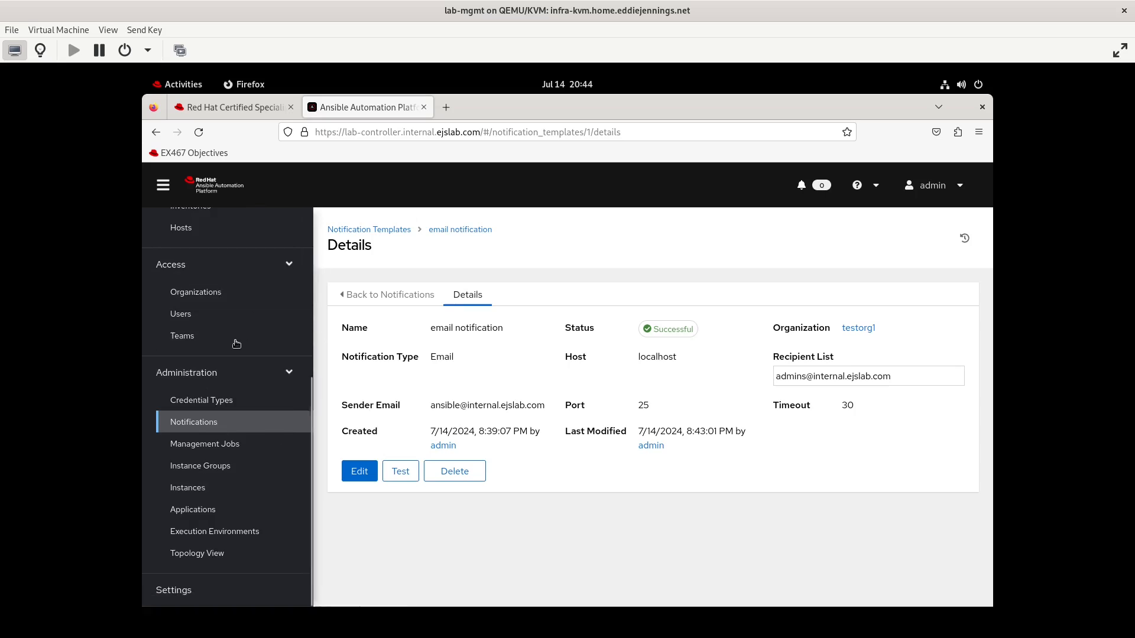
pyautogui.scroll(5, 239, 337)
pyautogui.click(196, 403)
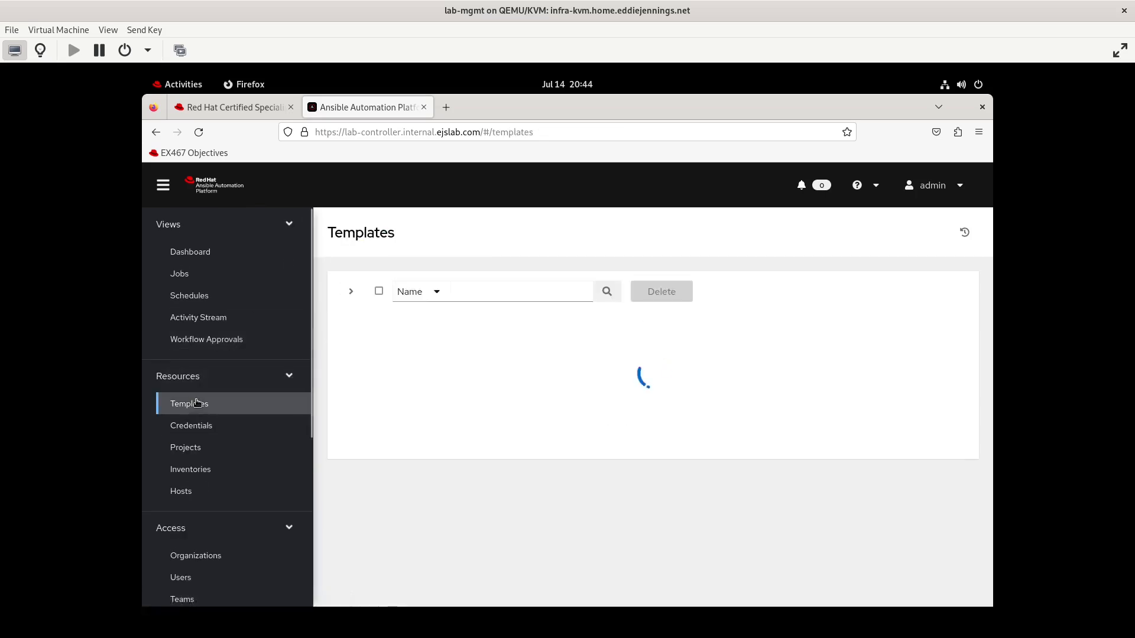
pyautogui.click(424, 424)
pyautogui.click(566, 295)
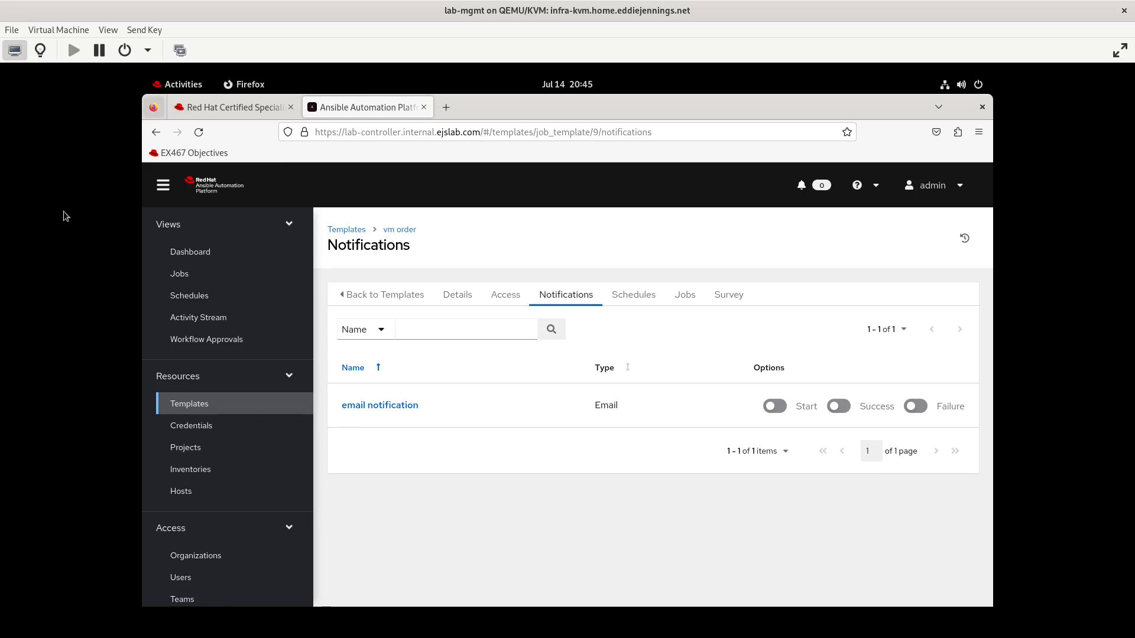
# Switch to the EX467 objectives page to review the remaining tasks
pyautogui.click(222, 111)
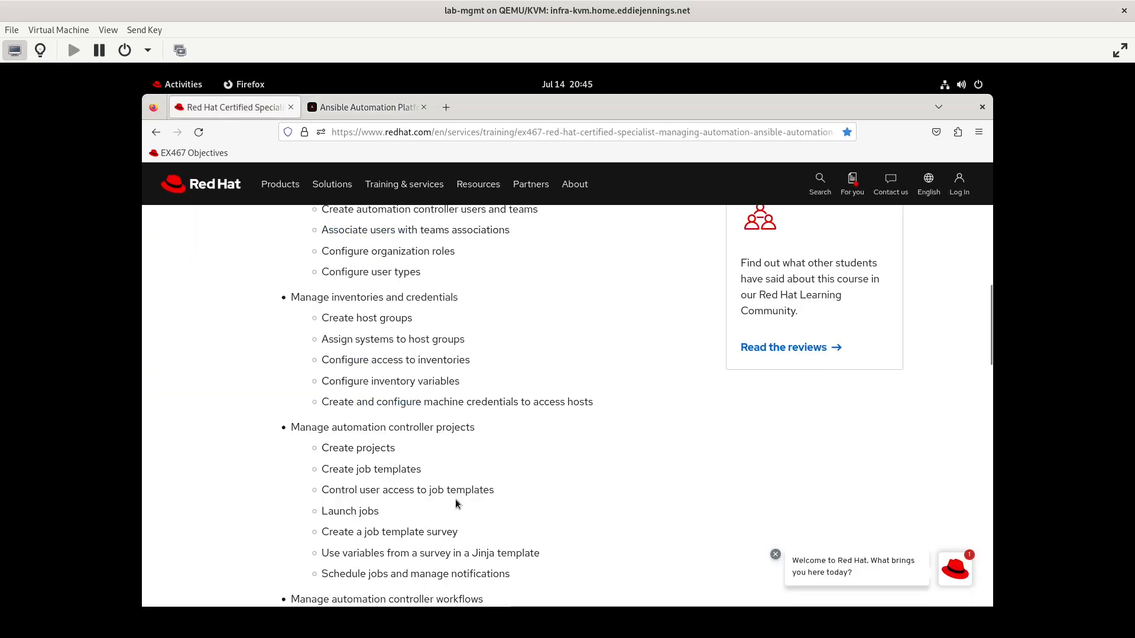